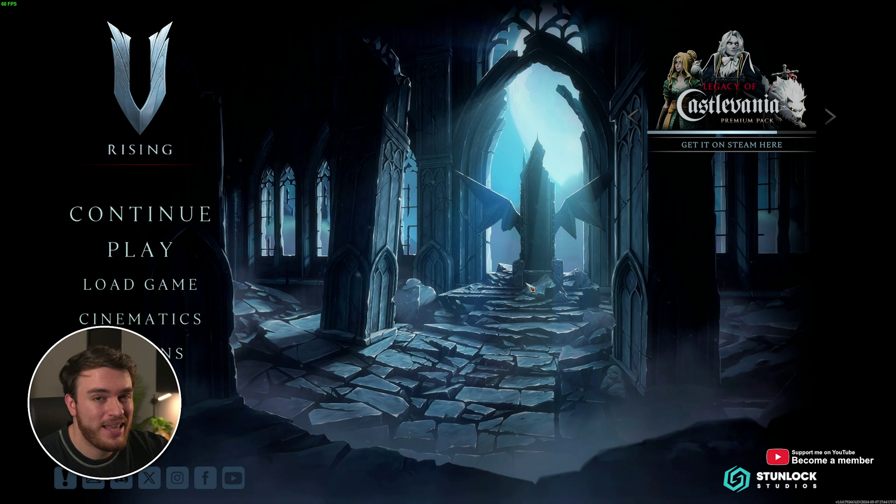
Step: Enable LAN Server in the Private Game's Advanced Game Settings, then open Host Dedicated Server
left_click(160, 250)
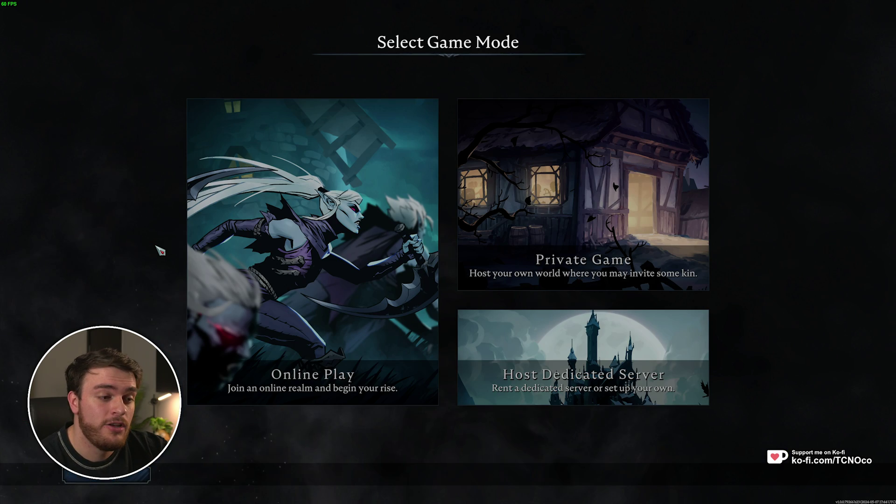
left_click(553, 235)
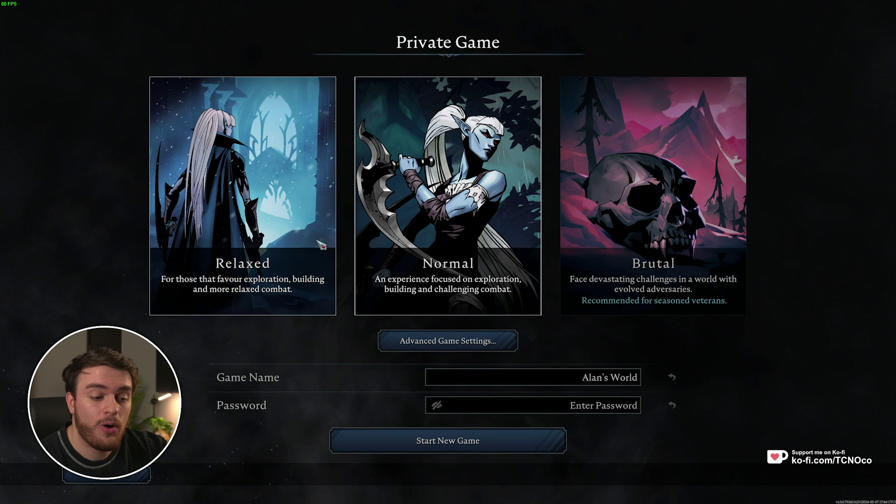
left_click(466, 345)
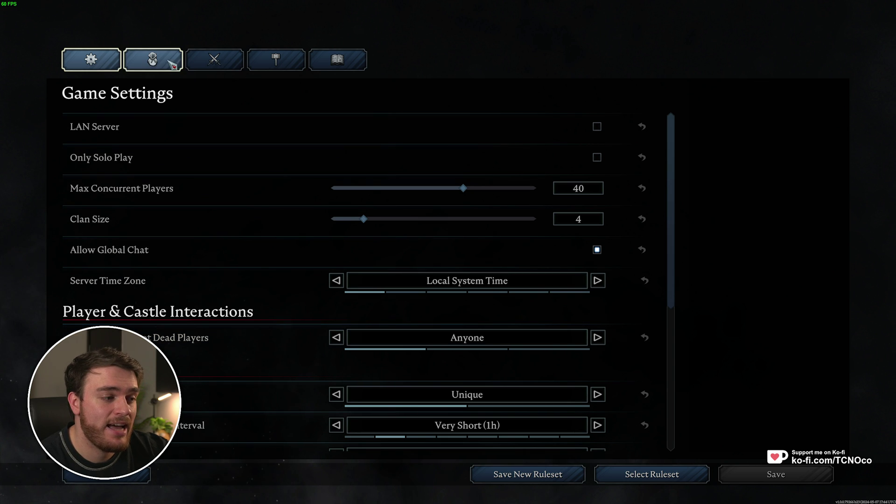
left_click(597, 128)
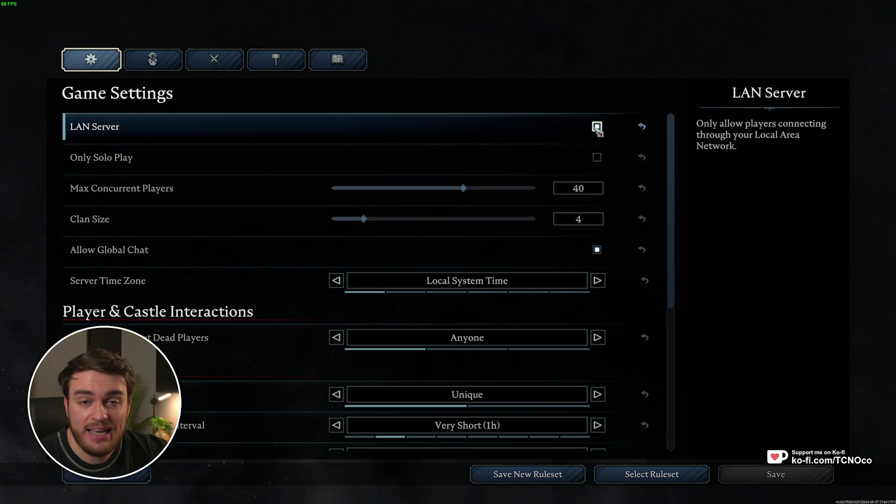
key("Escape")
key("Escape")
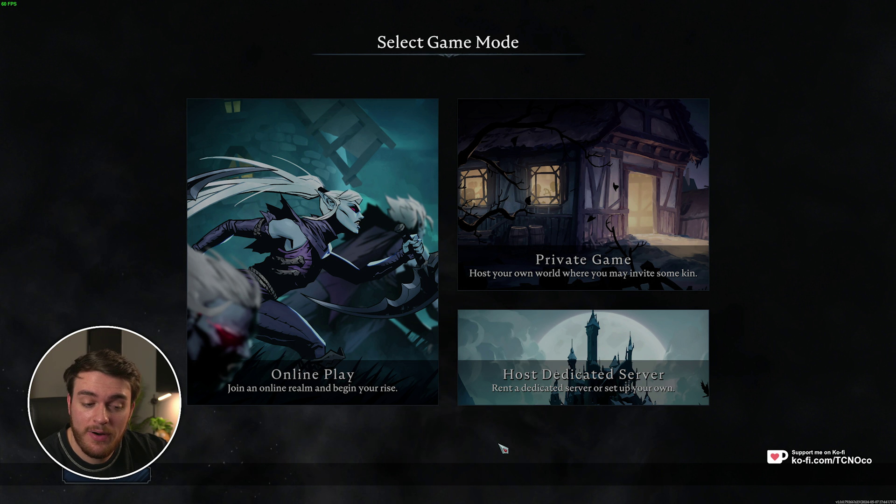
left_click(584, 360)
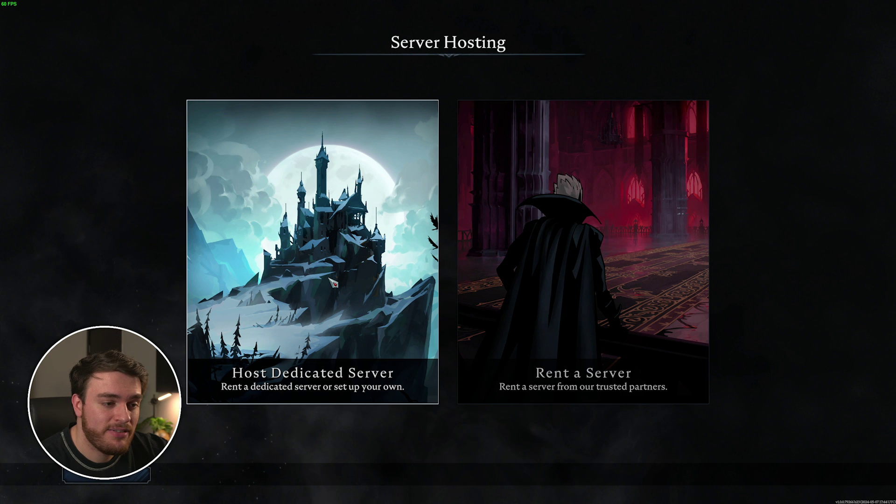
Step: Open the 1.0.x INSTRUCTIONS.md on GitHub and scroll down to the server settings list
left_click(334, 282)
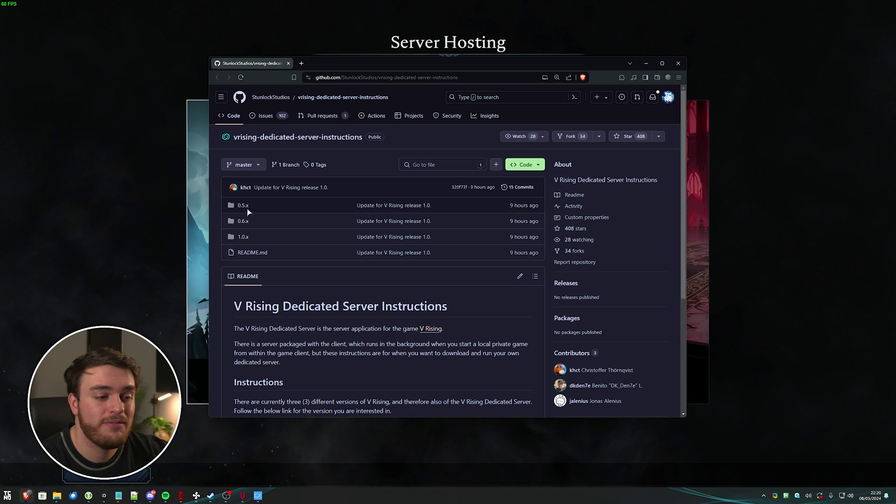
left_click(243, 238)
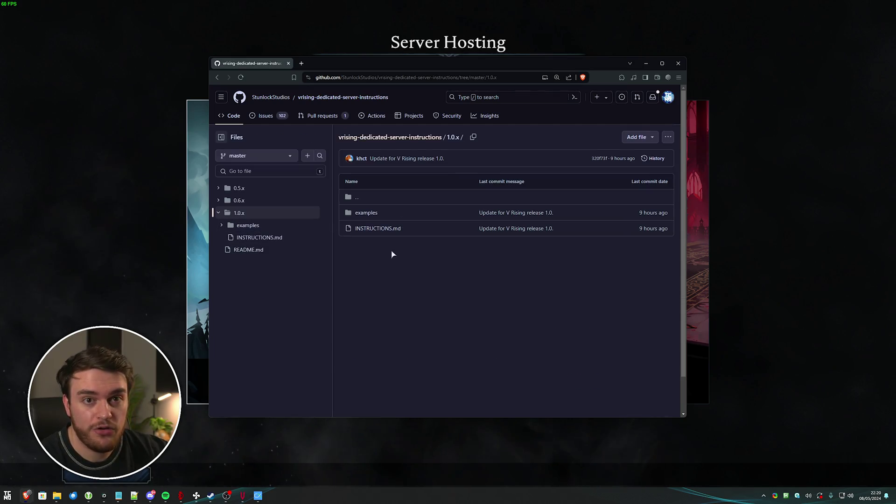
left_click(378, 228)
scroll(546, 276, "down", 20)
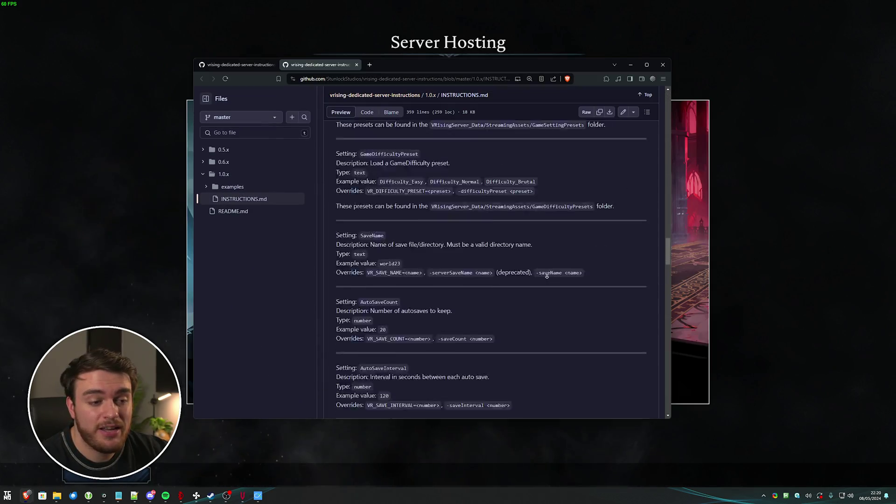
scroll(546, 275, "down", 15)
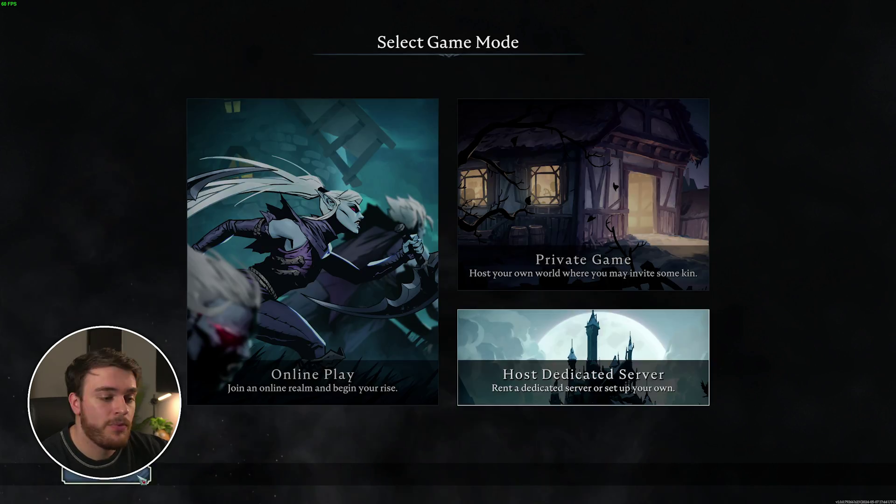
Step: Browse the PvE server list under Online Play, then return through Host Dedicated Server to the main menu
left_click(226, 322)
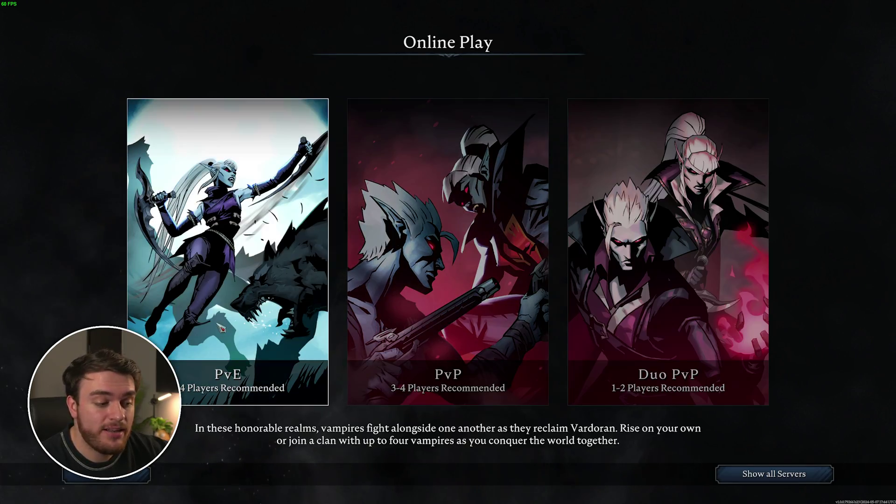
left_click(252, 288)
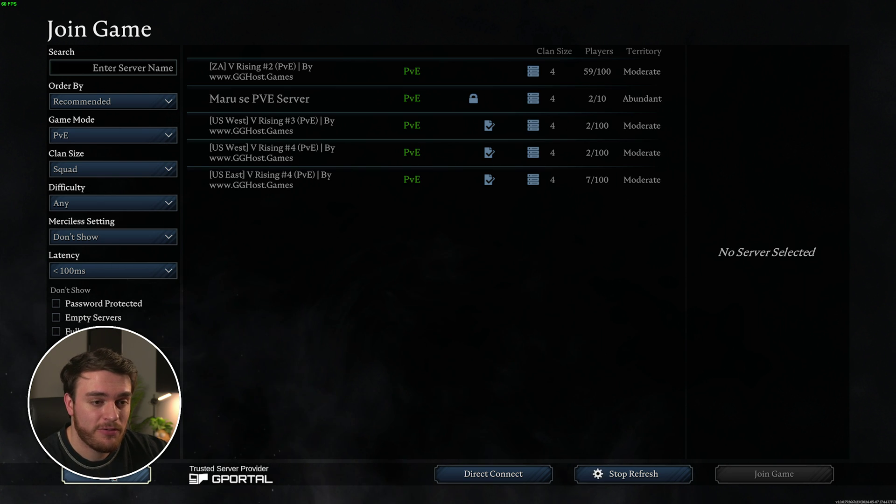
left_click(114, 478)
left_click(604, 348)
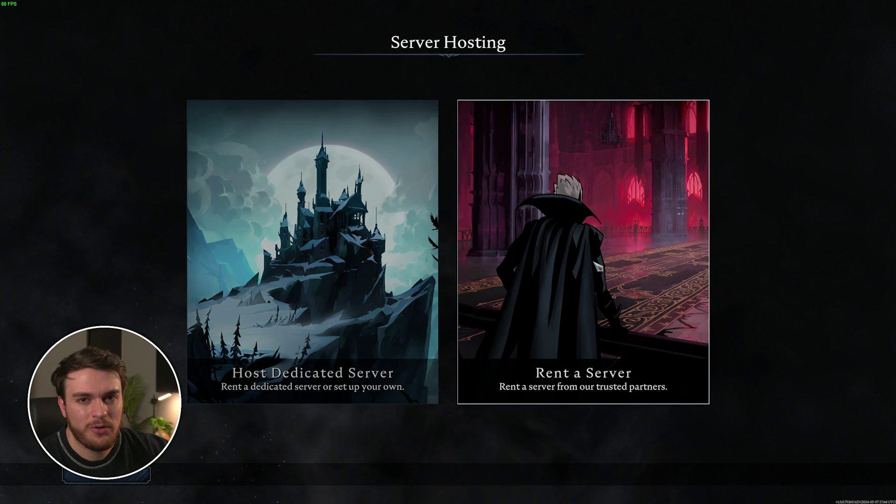
key("Escape")
key("Escape")
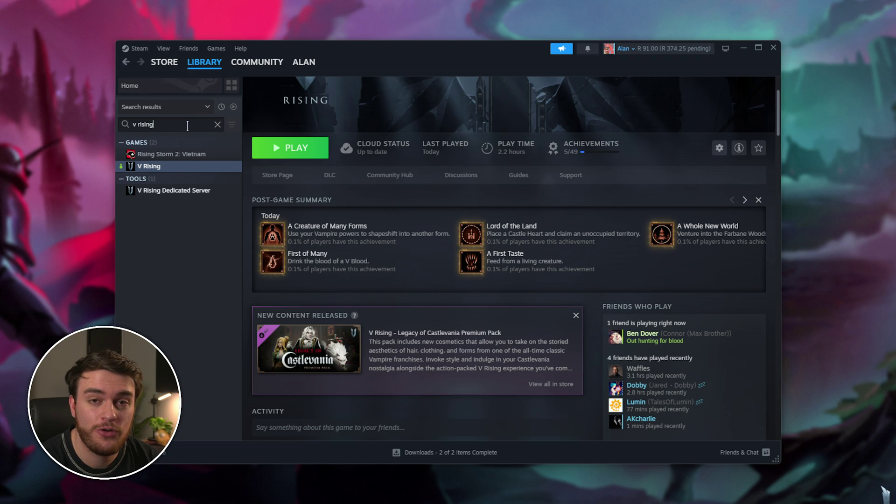
Step: Open the V Rising Dedicated Server tool's page in the Steam library, briefly checking the game page
left_click(173, 194)
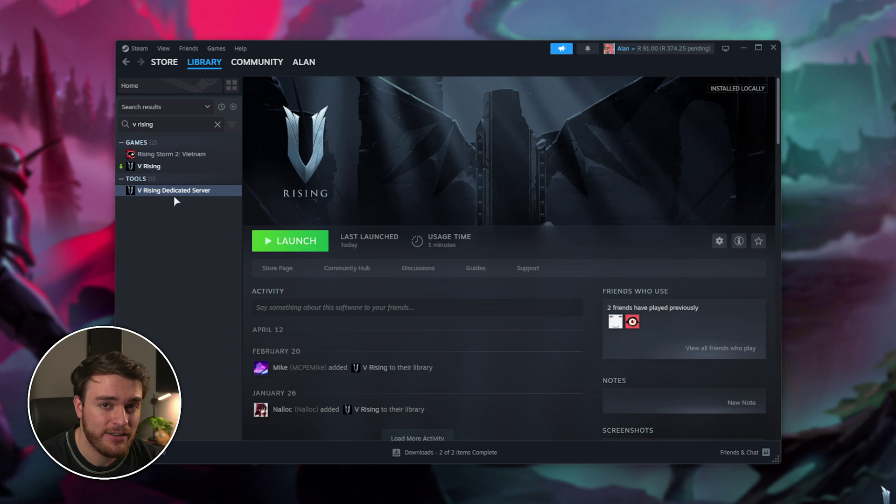
left_click(203, 168)
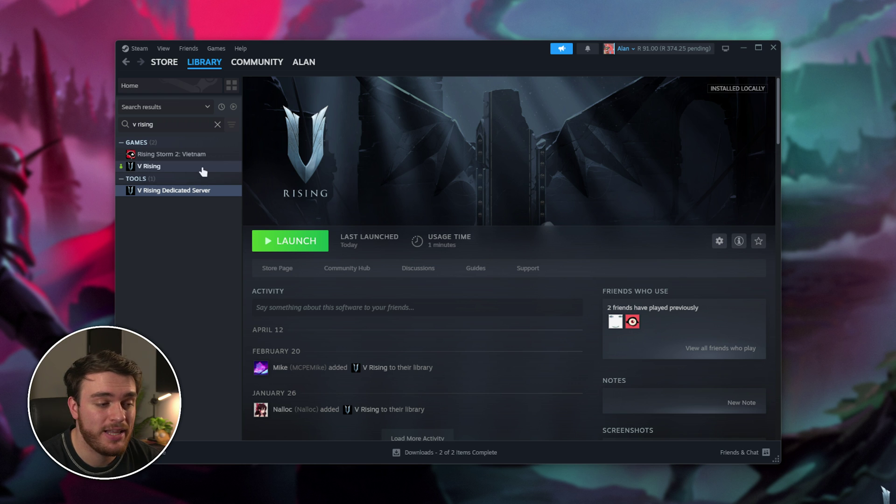
left_click(212, 192)
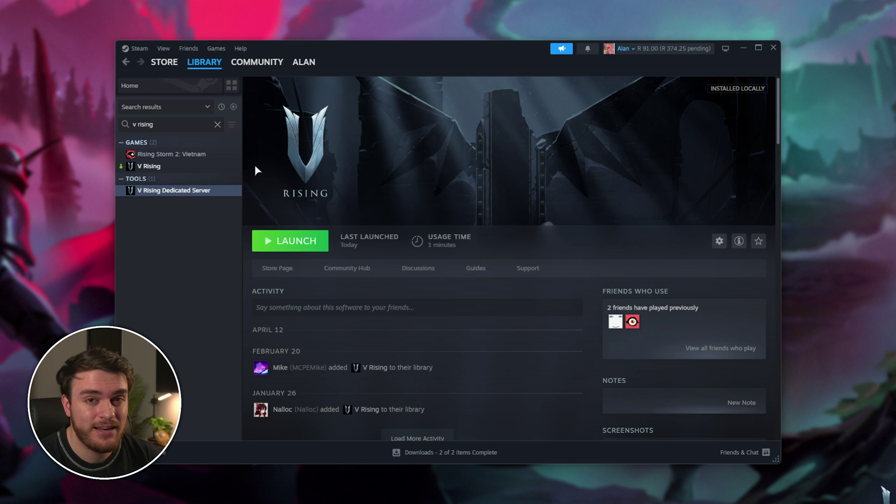
Step: Browse the V Rising Dedicated Server's local files from Steam's Manage menu
right_click(216, 190)
mouse_move(273, 266)
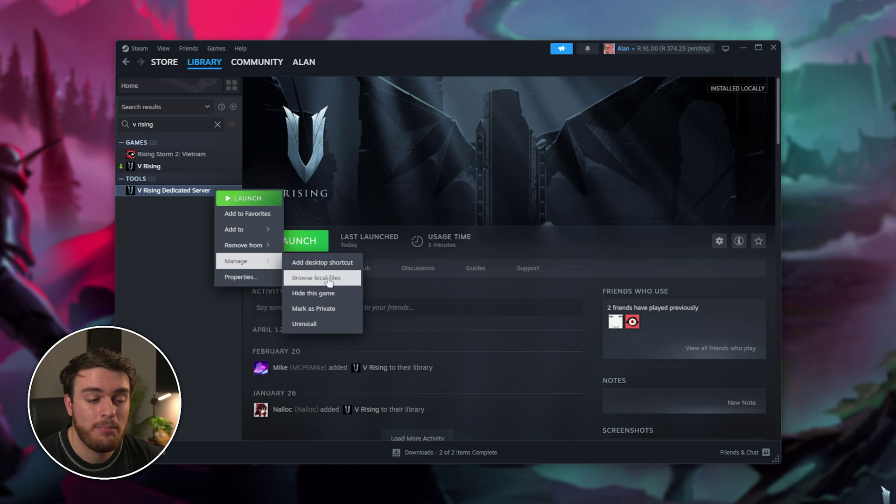
left_click(329, 278)
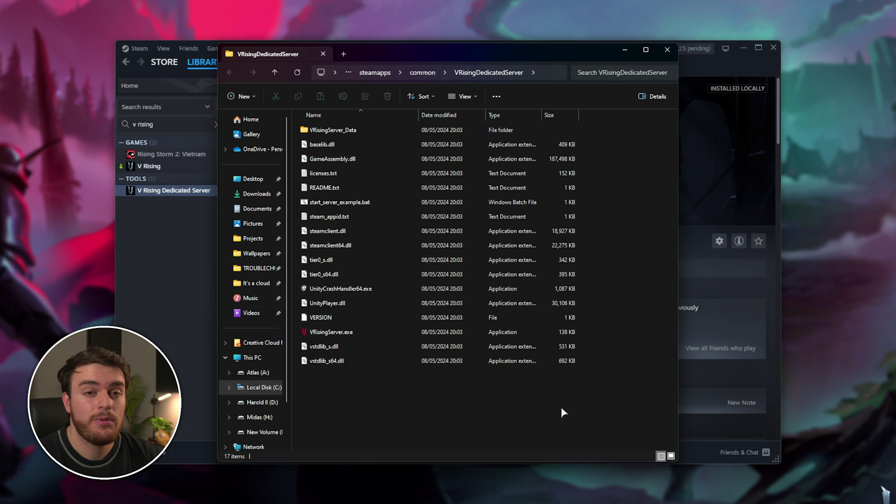
left_click_drag(558, 398, 410, 126)
left_click(599, 363)
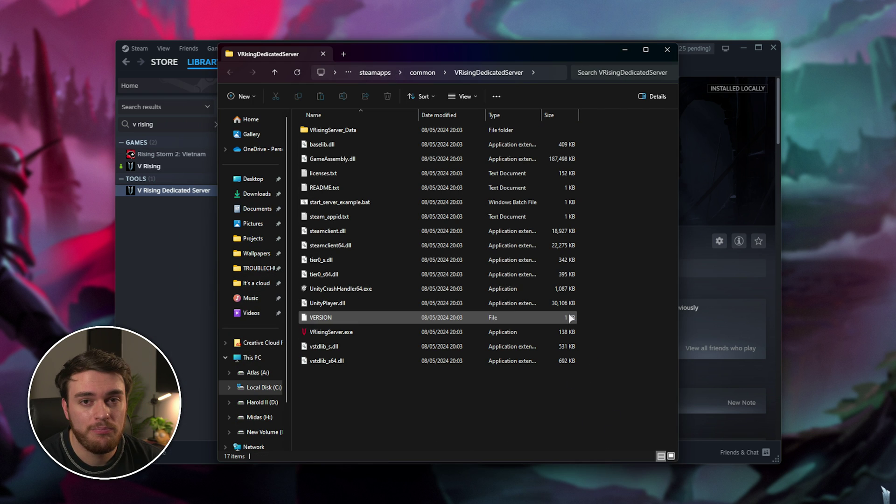
Step: Duplicate start_server_example.bat and rename the copy to Start Server.bat
left_click(446, 204)
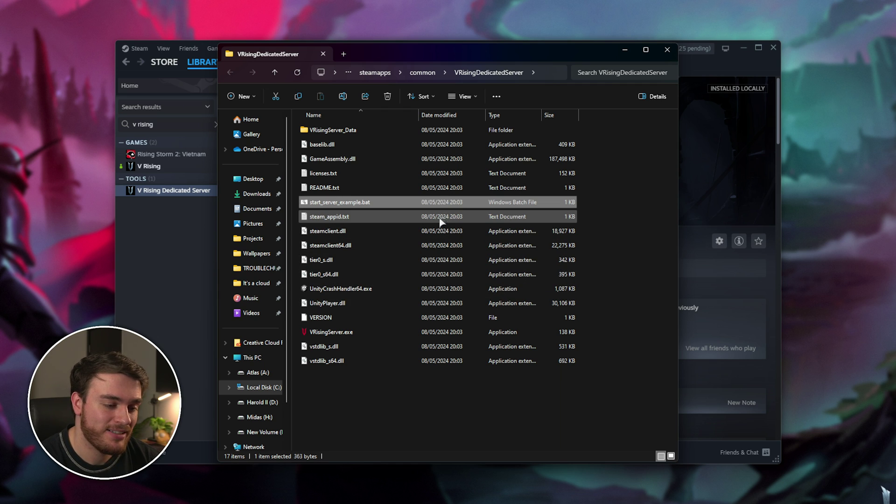
key("ctrl+c")
key("ctrl+v")
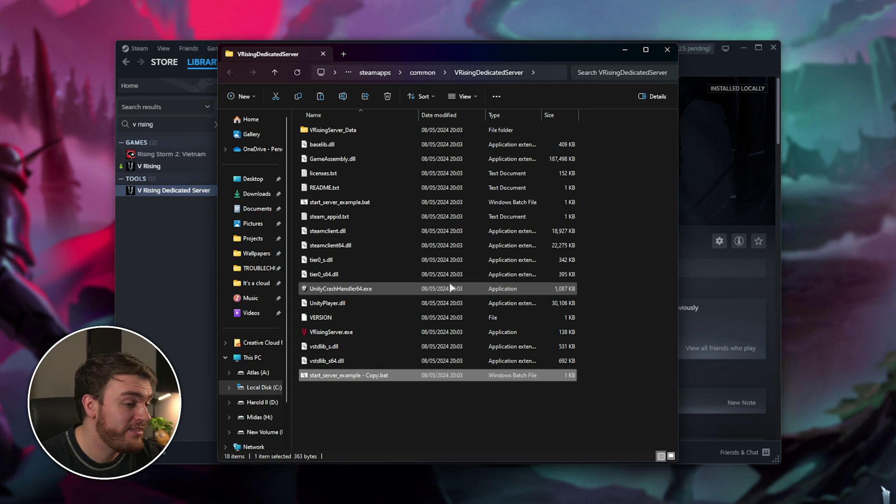
key("F2")
type("Star")
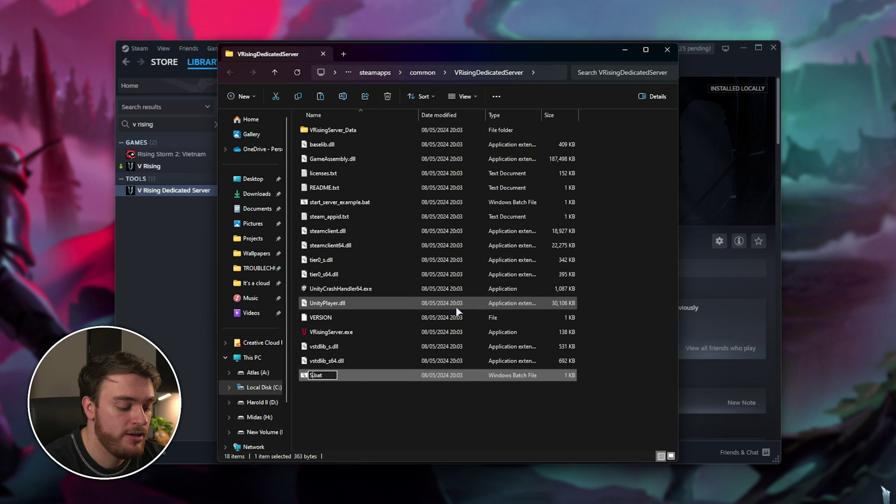
type("t Server")
key("Return")
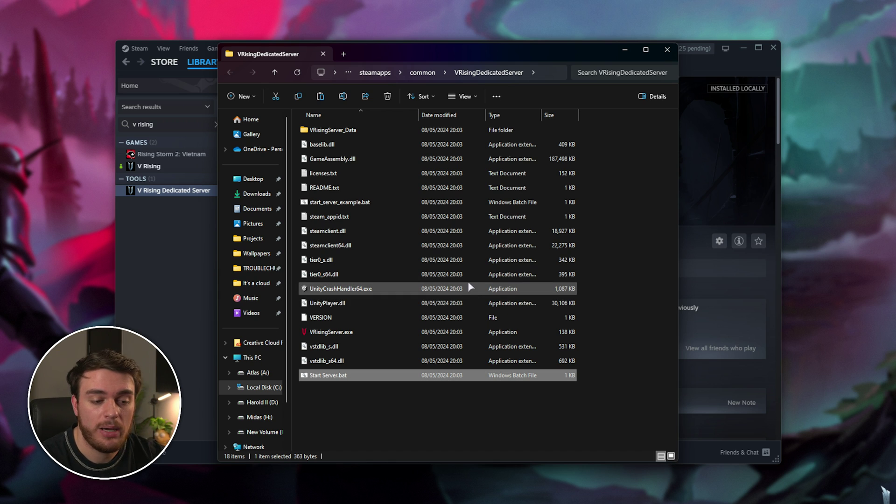
Step: Open Start Server.bat in Notepad and widen the window so long lines don't wrap
right_click(369, 380)
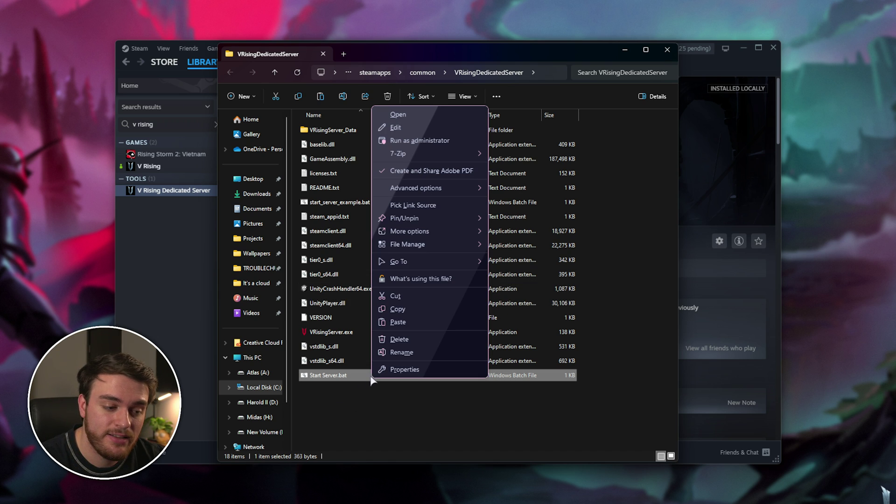
left_click(410, 125)
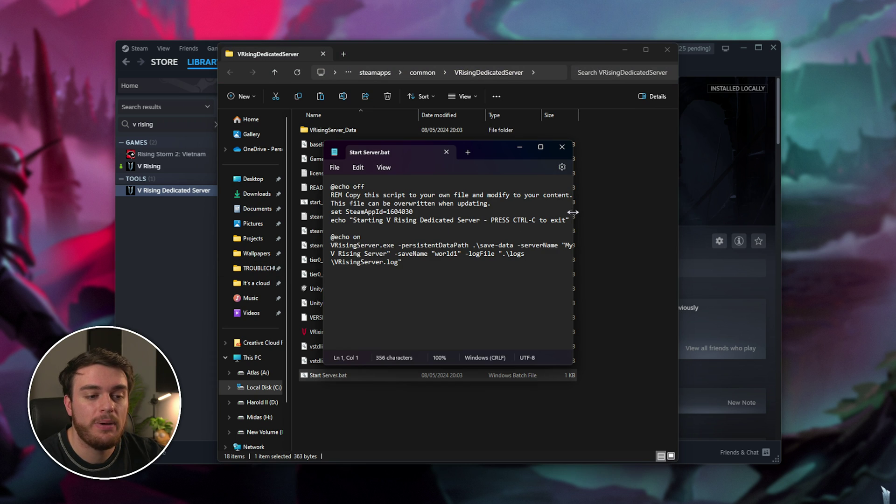
left_click_drag(573, 206, 810, 204)
left_click_drag(583, 150, 524, 150)
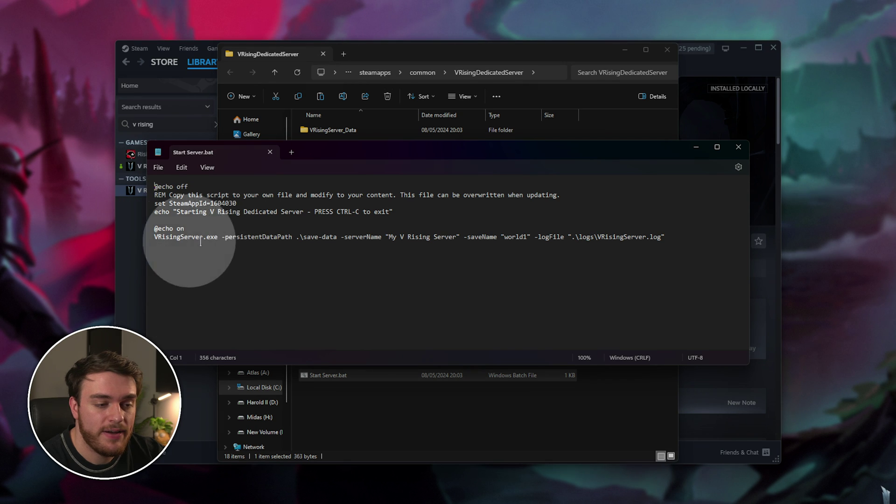
Step: Highlight the -persistentDataPath .\save-data argument in the start script
left_click(222, 236)
left_click_drag(222, 236, 337, 238)
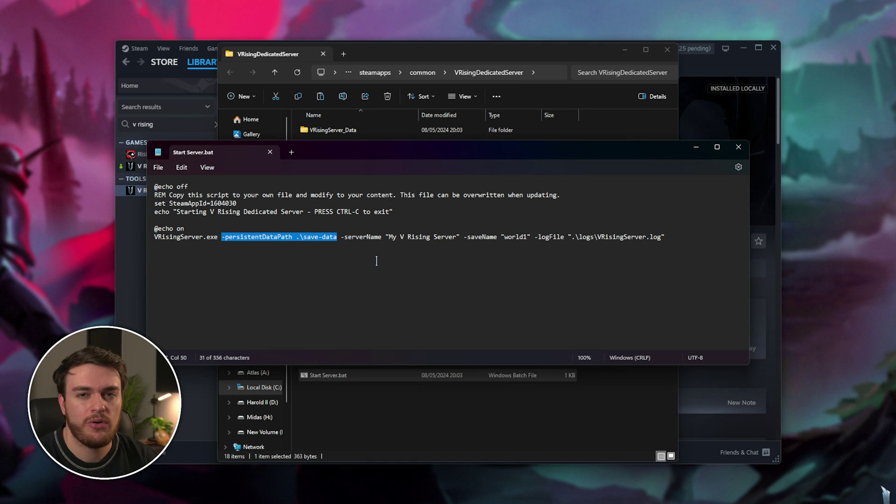
left_click_drag(336, 238, 303, 238)
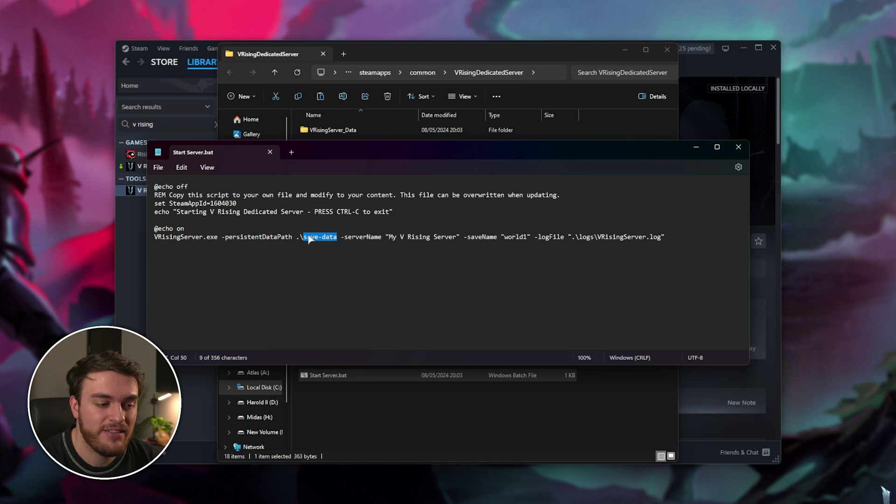
left_click(300, 239)
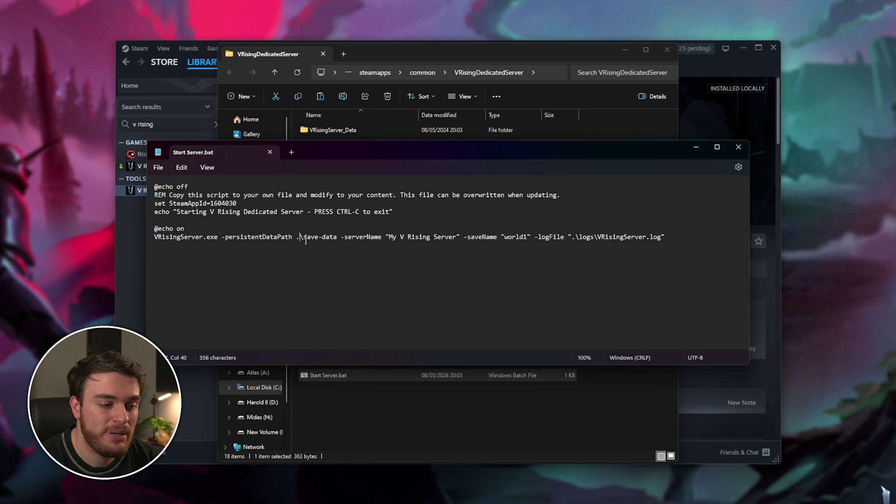
double_click(329, 237)
left_click_drag(333, 239, 303, 238)
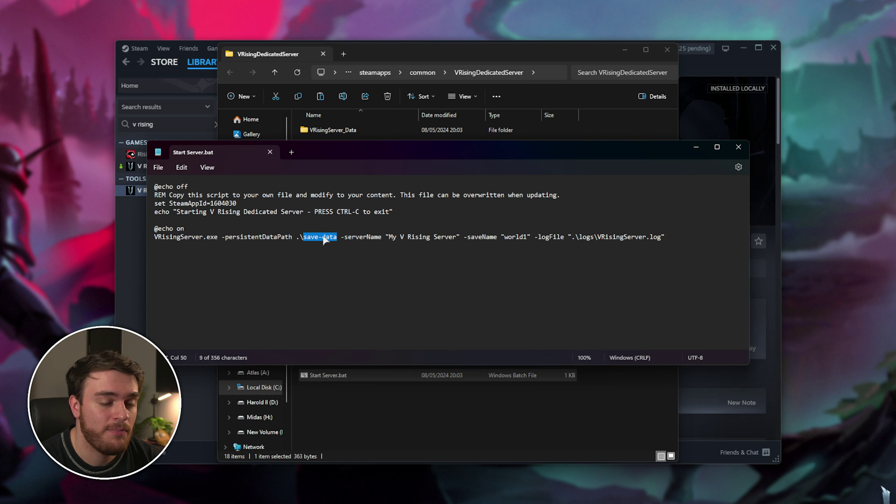
left_click(481, 54)
mouse_move(480, 55)
left_mouse_down()
mouse_move(466, 63)
mouse_move(481, 55)
left_mouse_up()
Step: Replace the server name My V Rising Server with TroubleChute's server, noting saveName and logFile
left_click(704, 221)
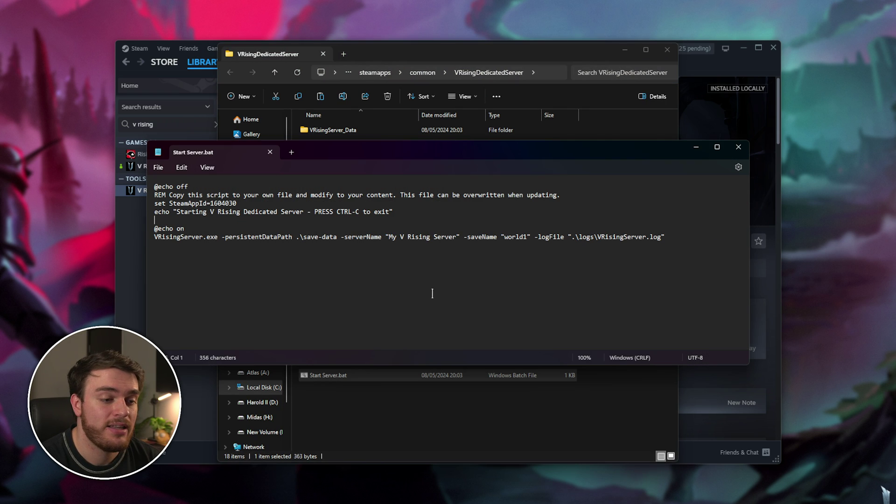
left_click_drag(389, 237, 456, 237)
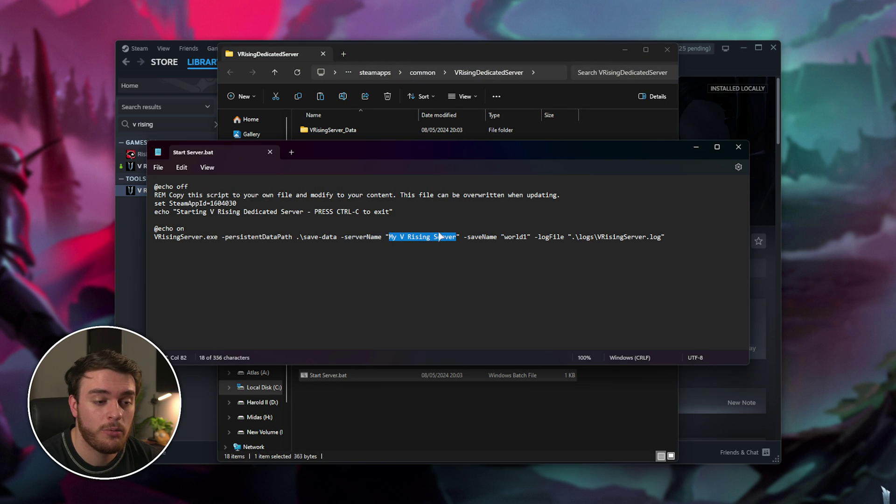
type("TroubleChute's ")
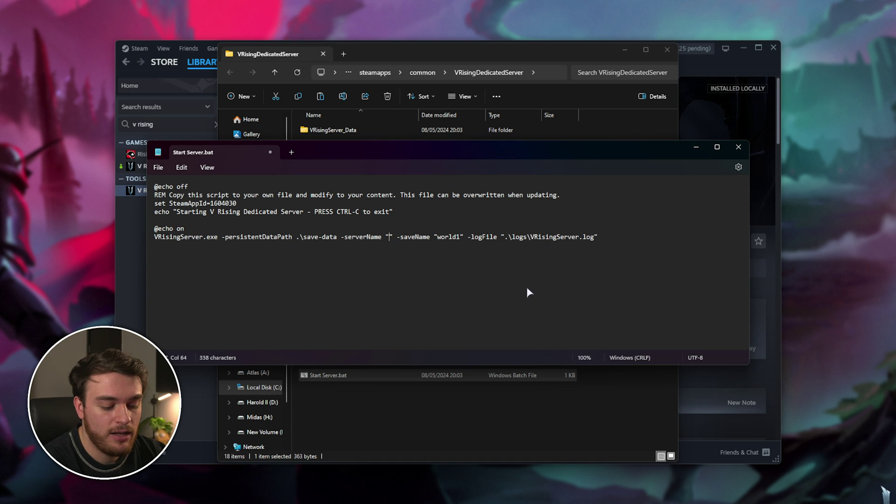
type("server")
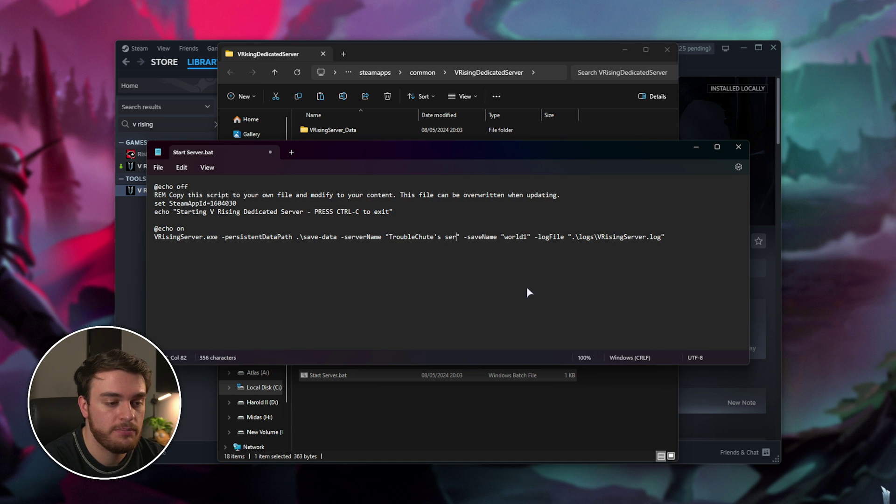
double_click(495, 237)
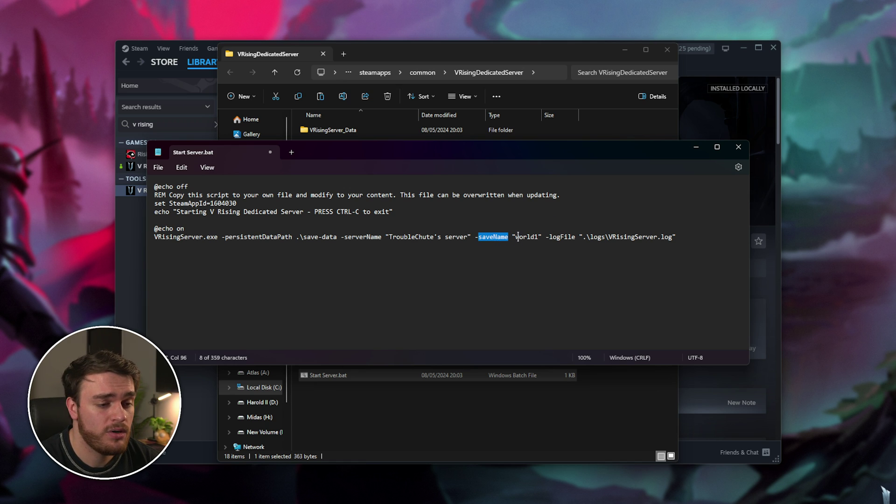
triple_click(564, 237)
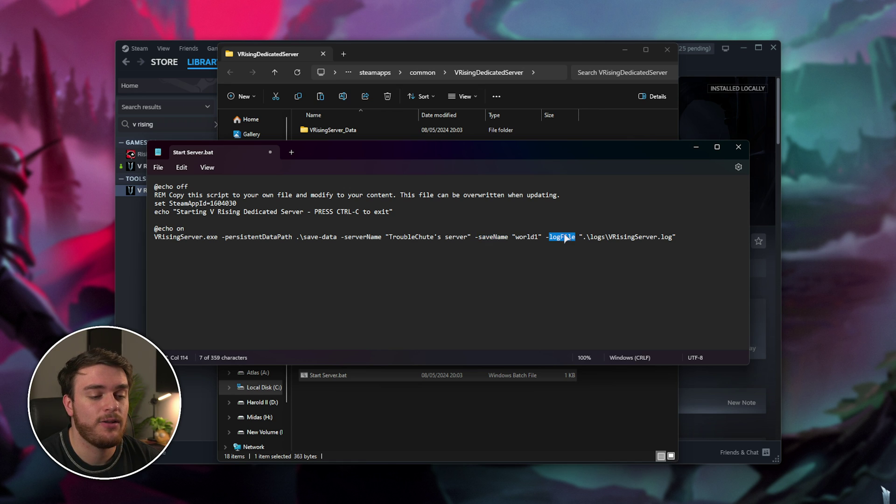
key("Right")
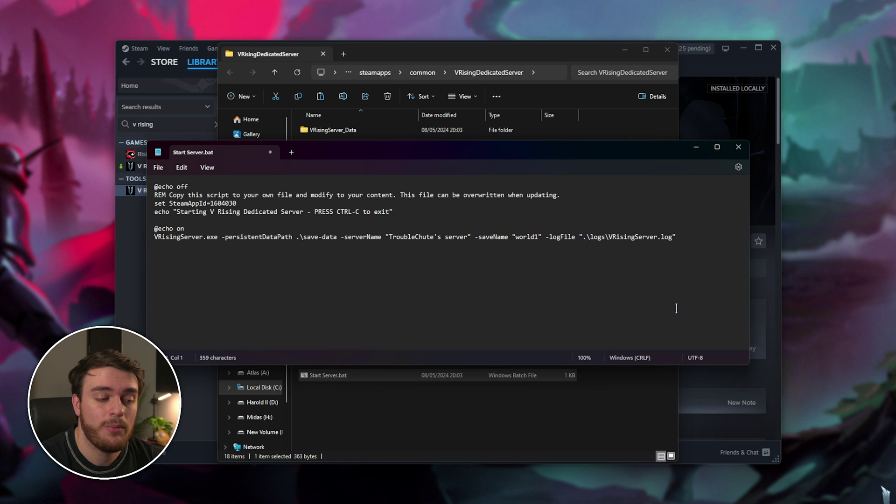
Step: Run Start Server.bat once to generate the appcache, config, logs and save-data folders, then close its console
left_click(738, 147)
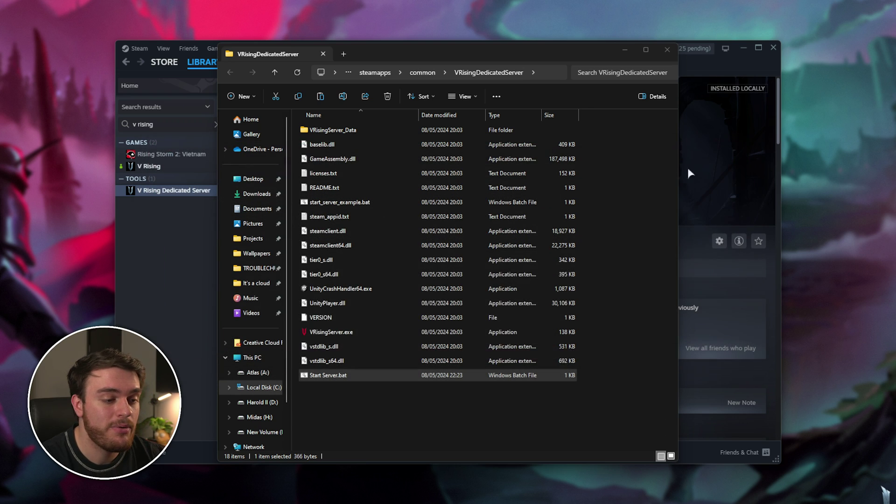
double_click(420, 380)
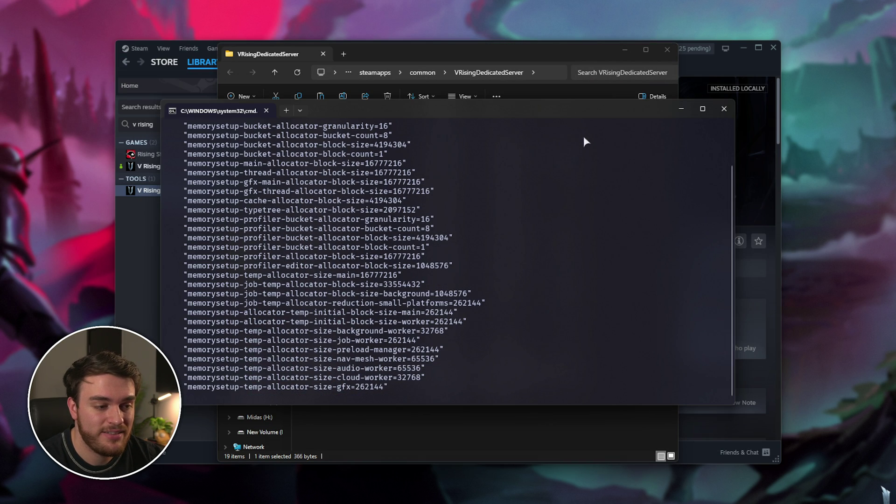
left_click(486, 55)
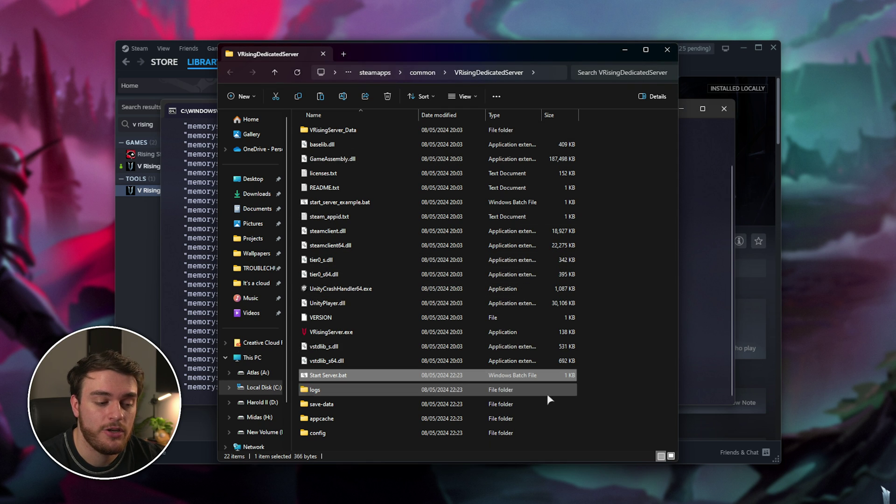
left_click(461, 405)
left_click(437, 440)
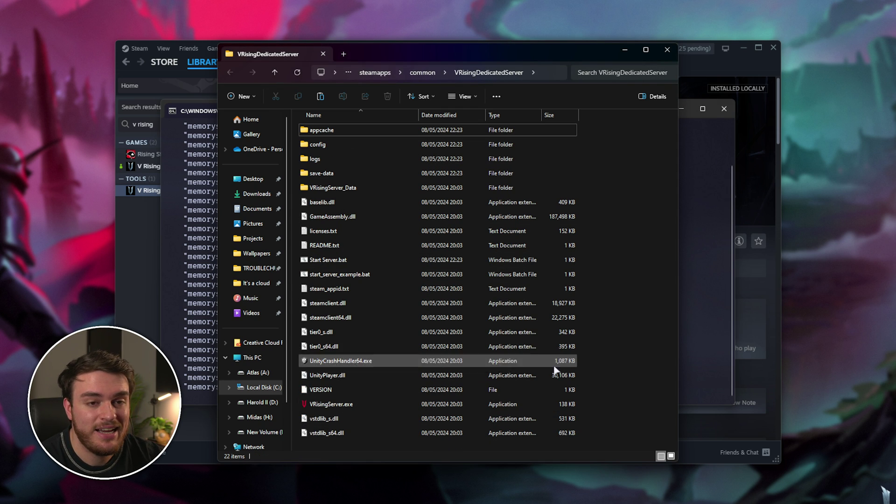
left_click(707, 228)
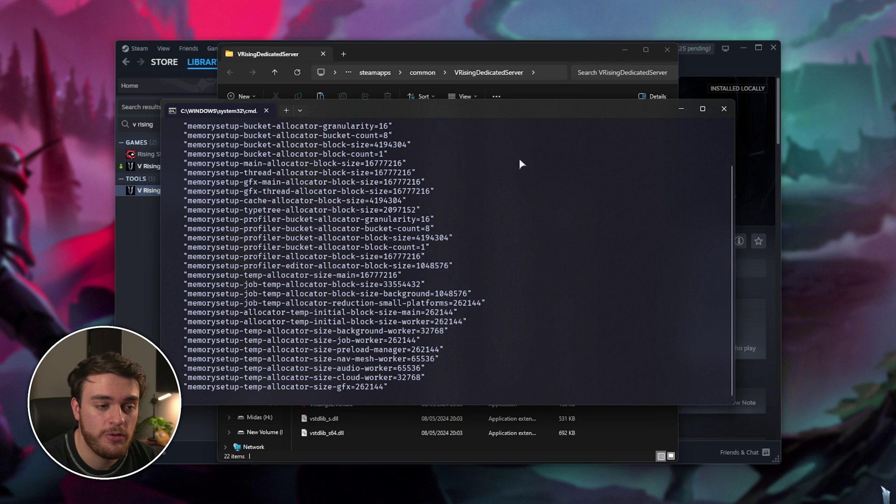
left_click(724, 108)
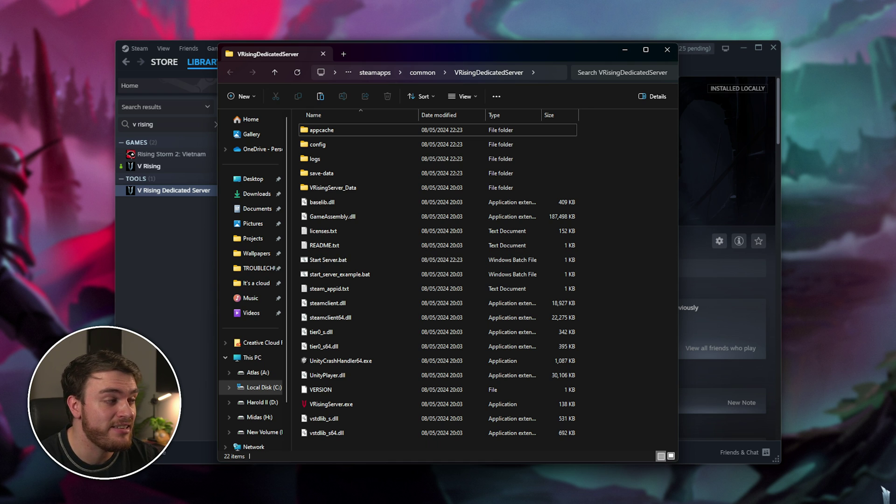
left_click(883, 492)
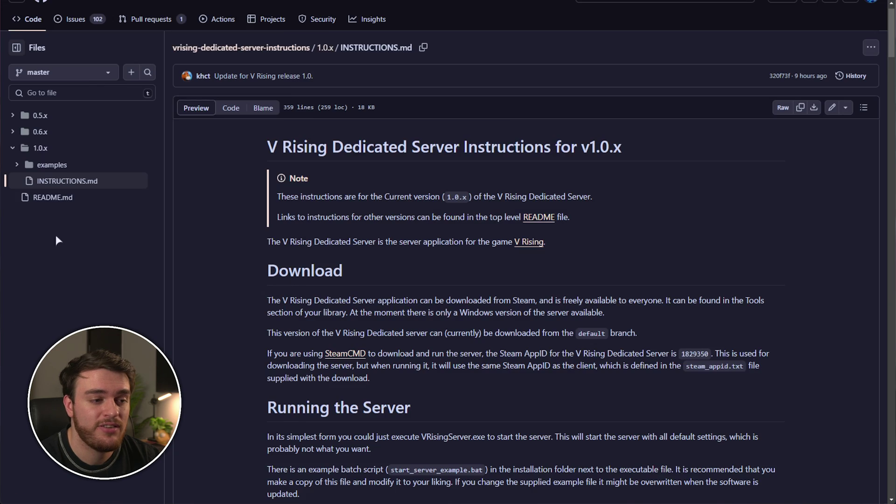
scroll(300, 174, "down", 4)
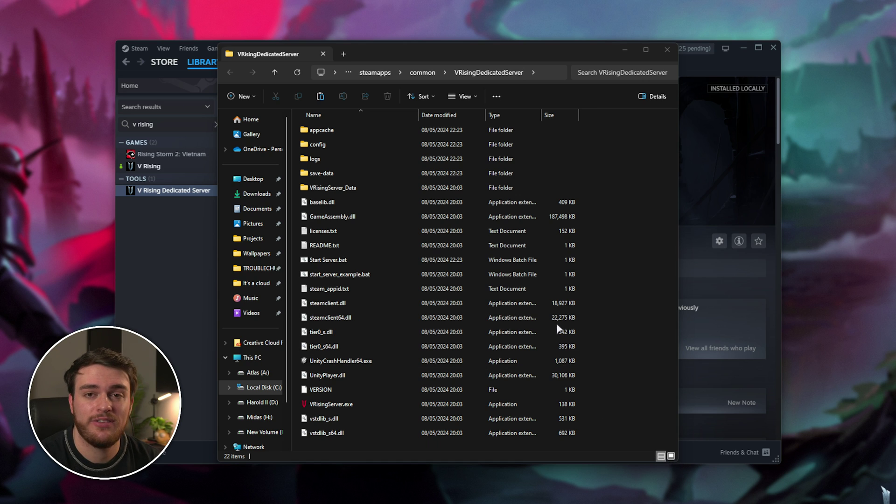
Step: Navigate to VRisingServer_Data\StreamingAssets\Settings and select ServerHostSettings.json
left_click(616, 197)
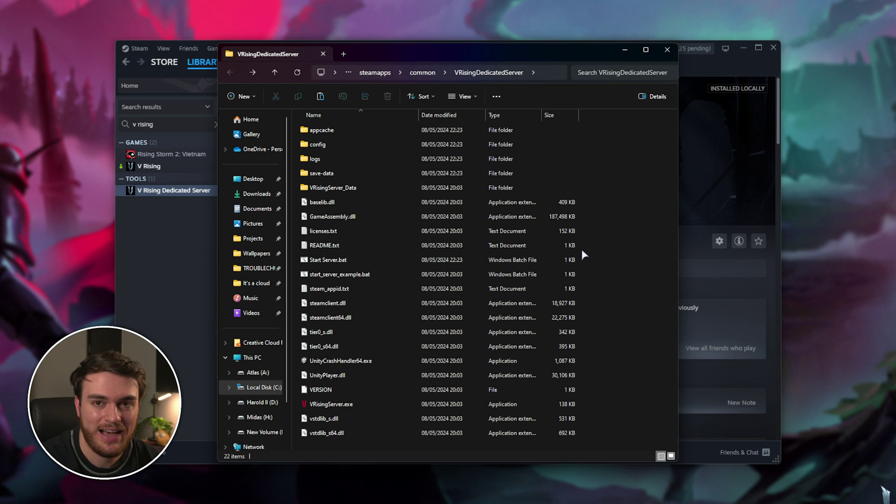
left_click(335, 188)
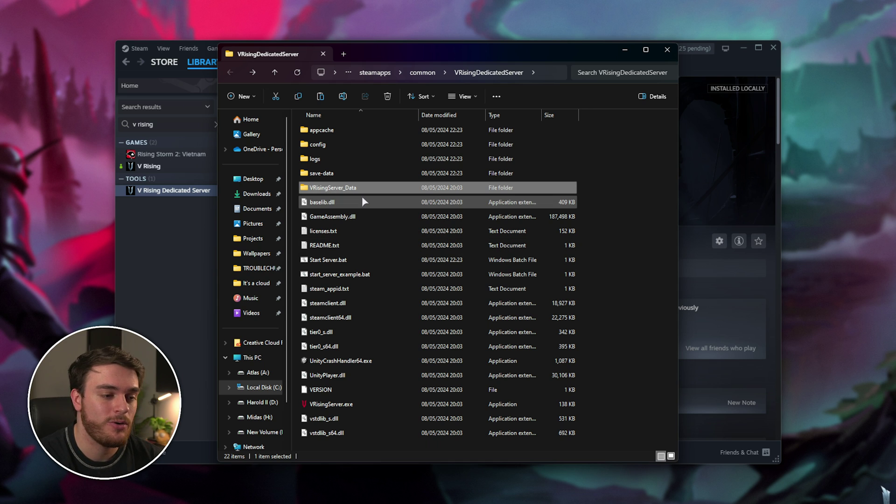
double_click(369, 188)
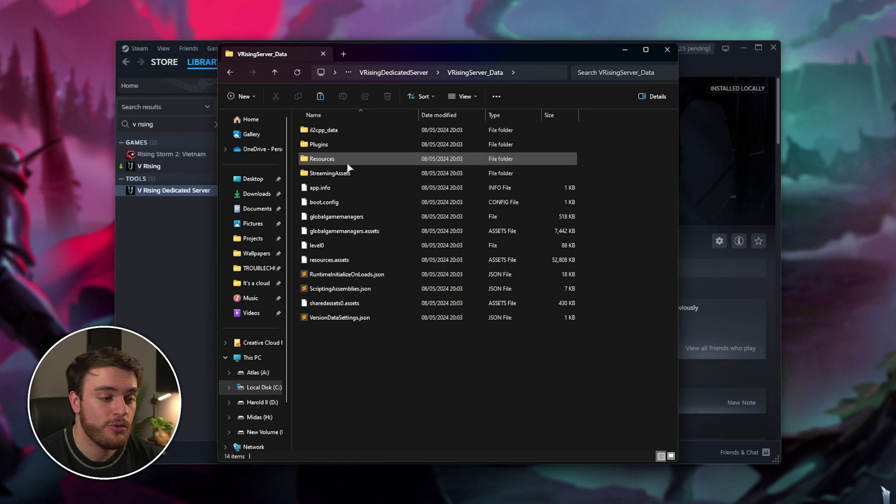
double_click(366, 175)
double_click(365, 173)
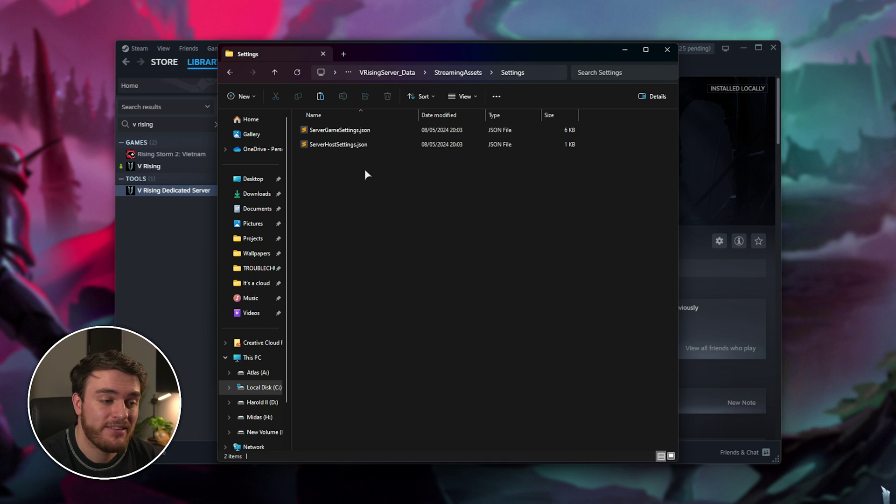
left_click_drag(500, 185, 456, 150)
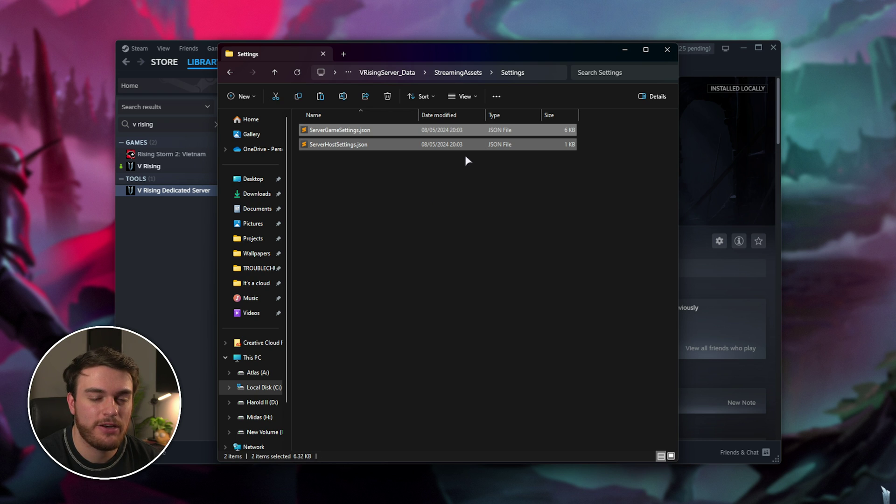
left_click(488, 173)
left_click(448, 145)
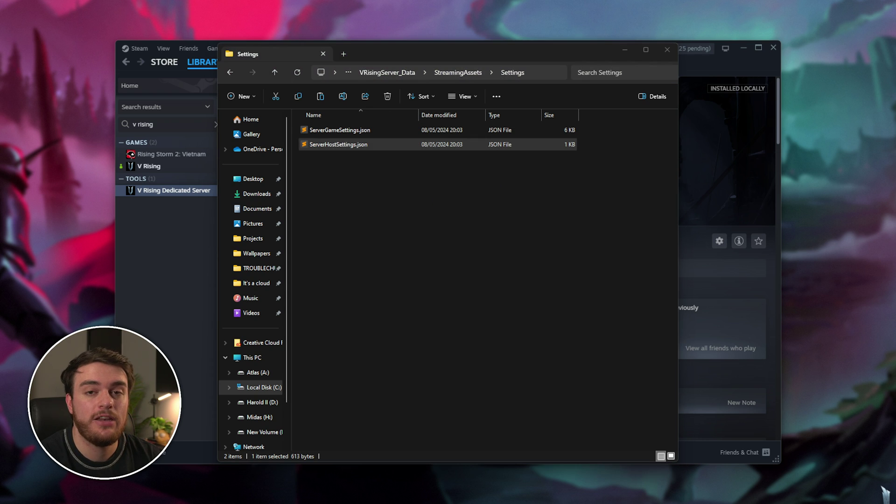
Step: Open ServerHostSettings.json and rename the server to TroubleChute's Server, then save
key("Return")
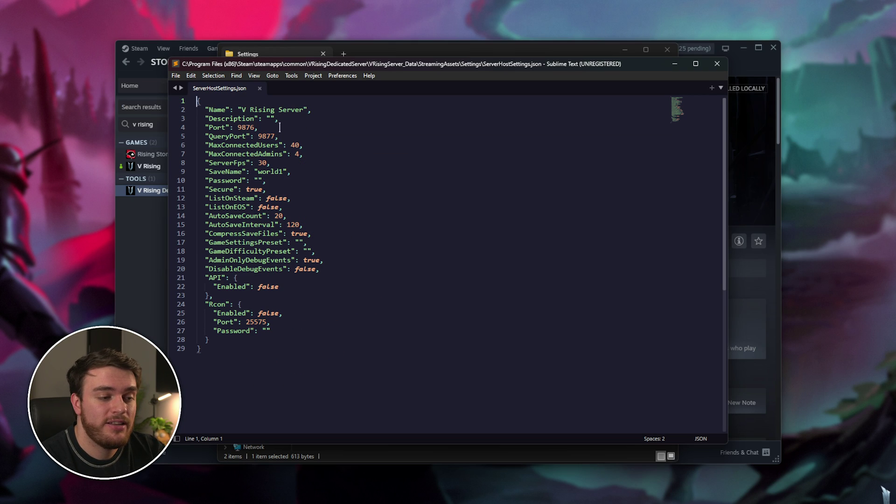
left_click_drag(303, 110, 241, 111)
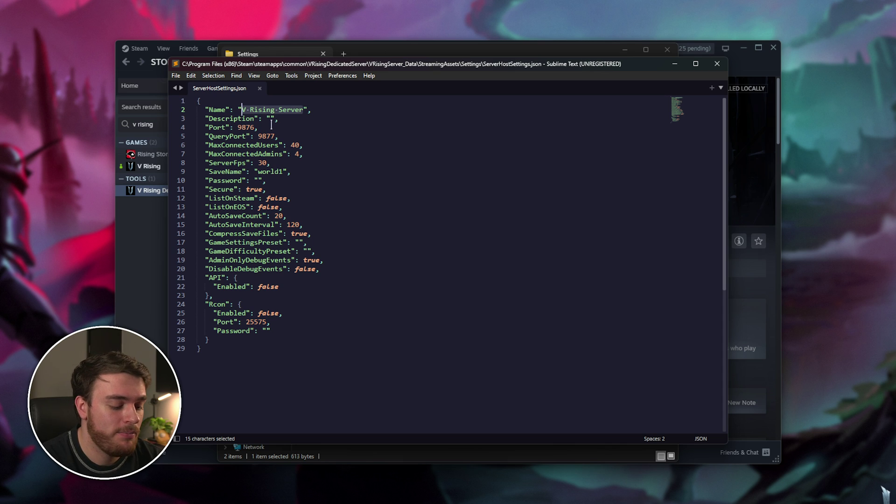
type("Trou")
type("bleChute's Server")
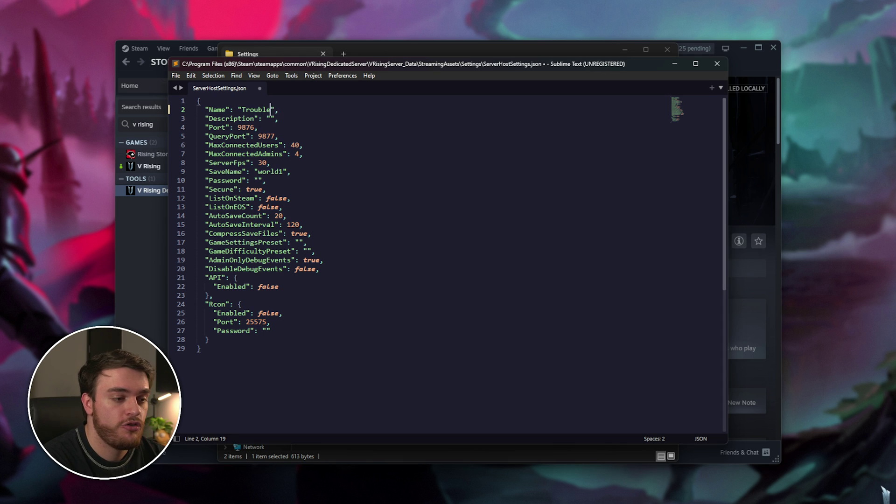
key("Escape")
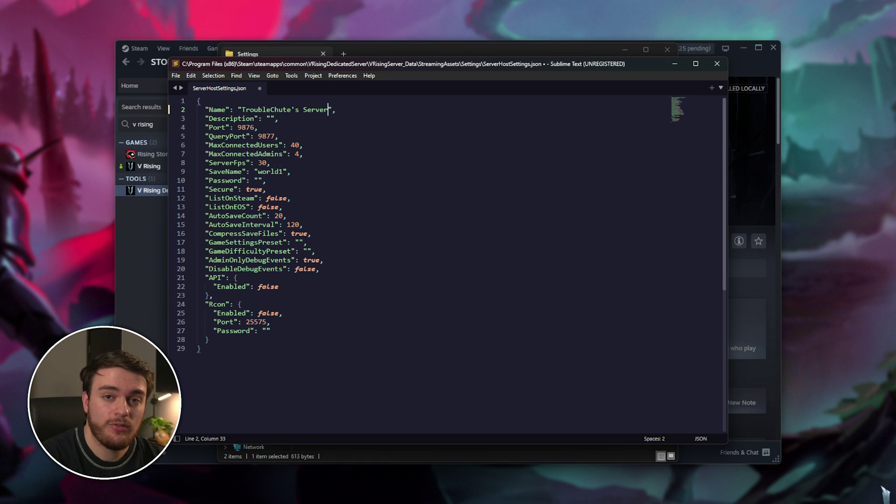
key("ctrl+s")
Step: Check Port 9876, QueryPort 9877 and SaveName world1, then set a server password and save
double_click(246, 127)
double_click(266, 136)
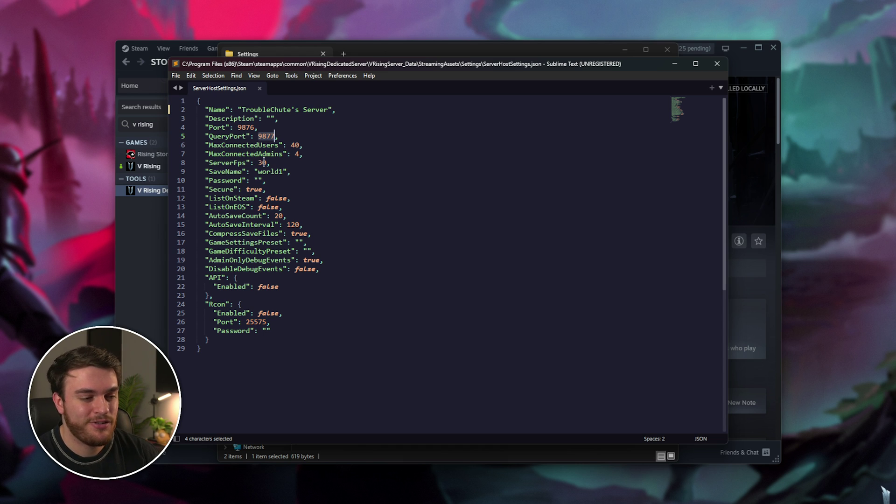
double_click(266, 171)
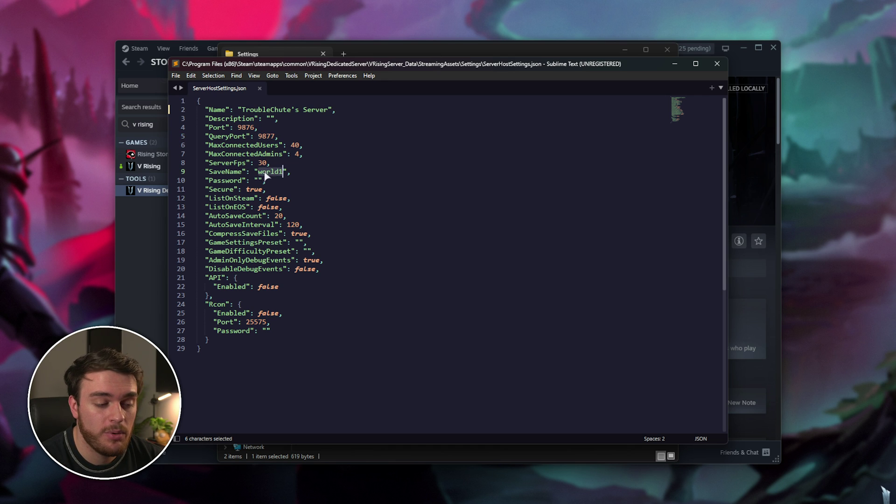
left_click(259, 181)
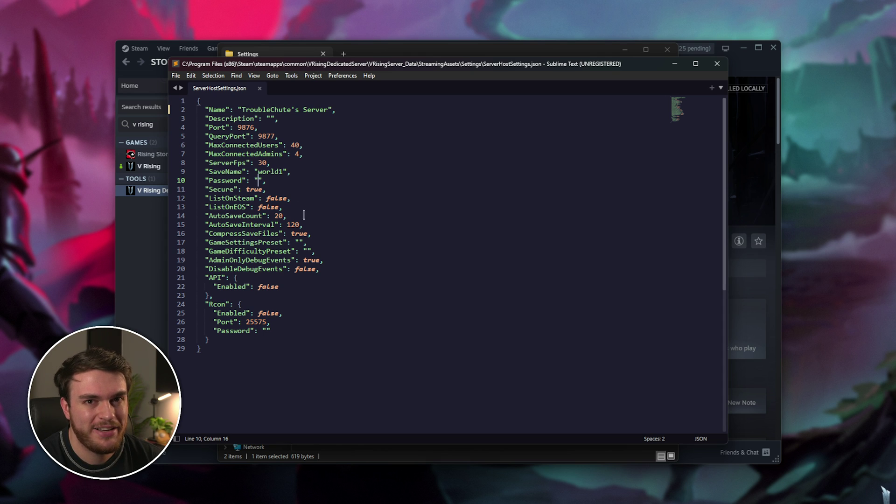
type("asdf")
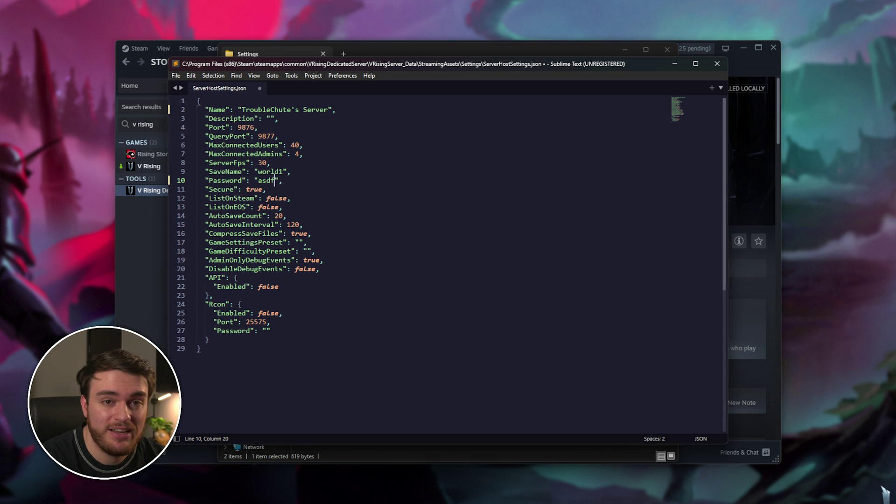
key("ctrl+s")
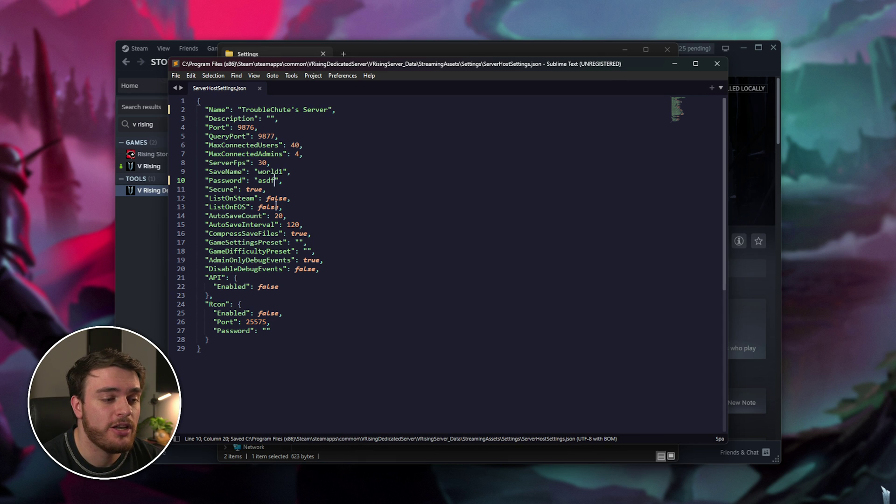
Step: Set ListOnSteam and ListOnEOS to true and save the host settings
double_click(280, 198)
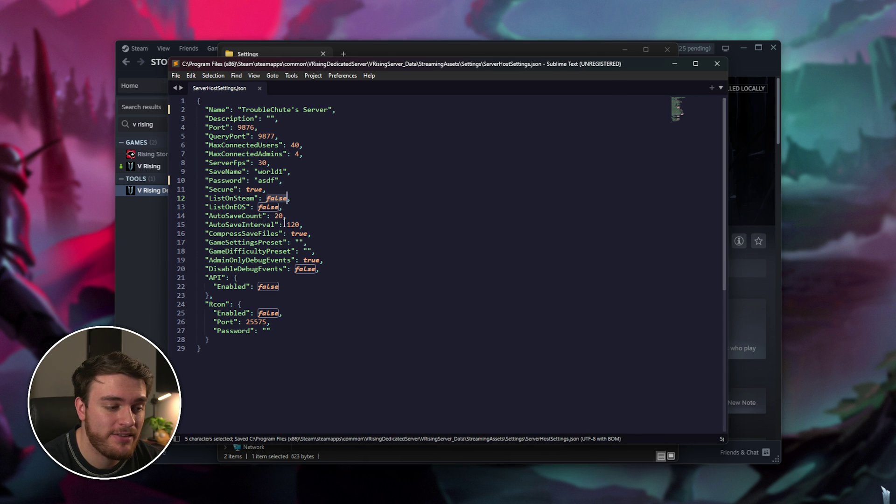
double_click(256, 190)
key("ctrl+c")
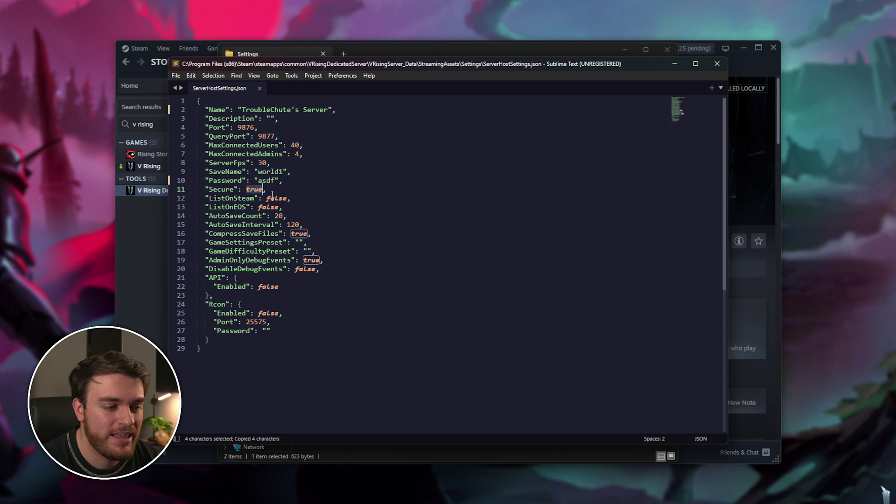
double_click(276, 199)
key("ctrl+v")
double_click(264, 206)
key("ctrl+v")
key("ctrl+s")
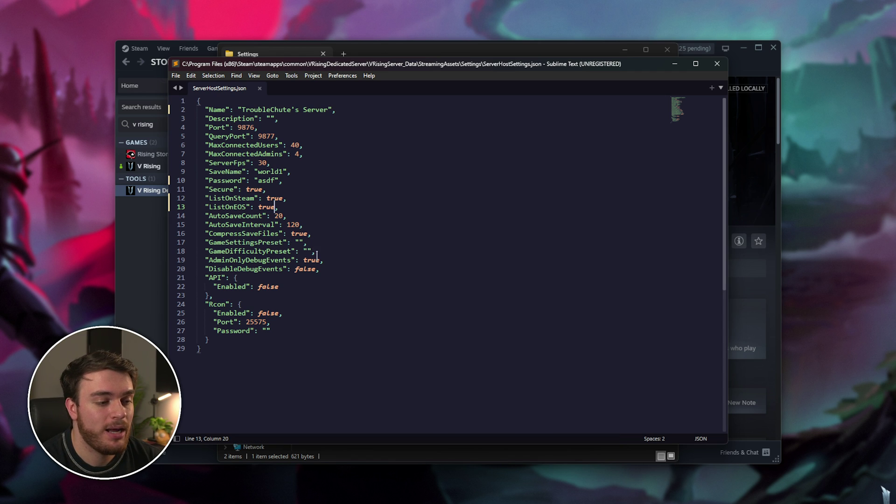
Step: Review the GameDifficultyPreset setting, the Rcon block with port 25575, and the host settings lines
left_click(241, 251)
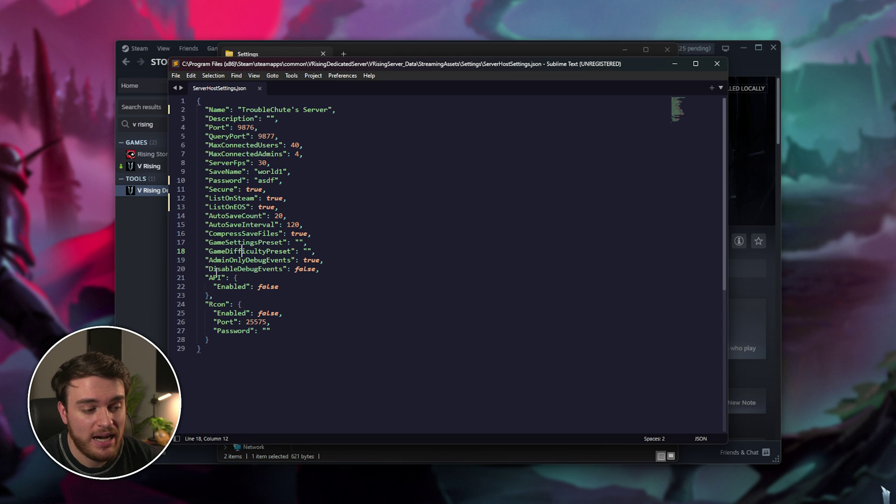
left_click_drag(205, 305, 258, 343)
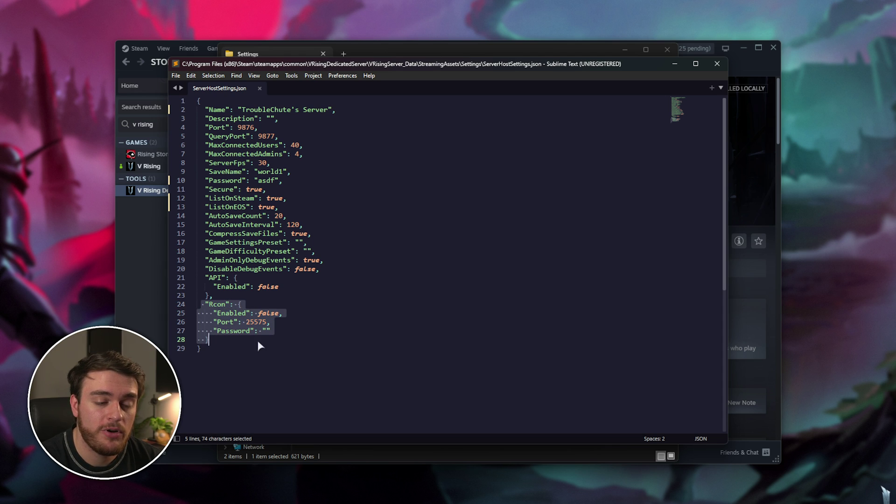
left_click(258, 343)
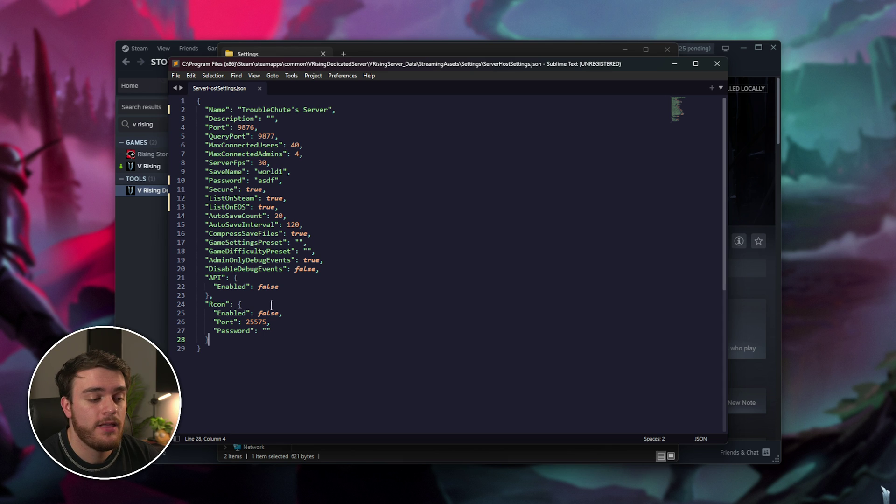
double_click(261, 323)
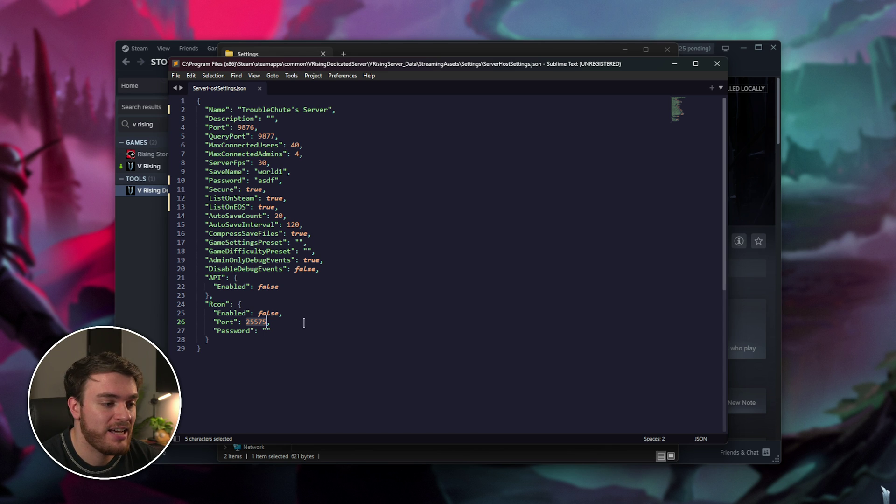
left_click_drag(327, 198, 201, 110)
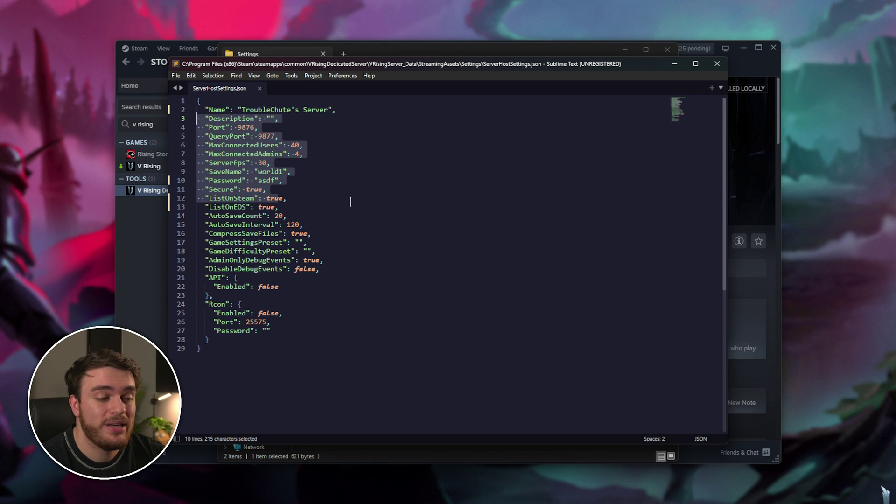
left_click(352, 198)
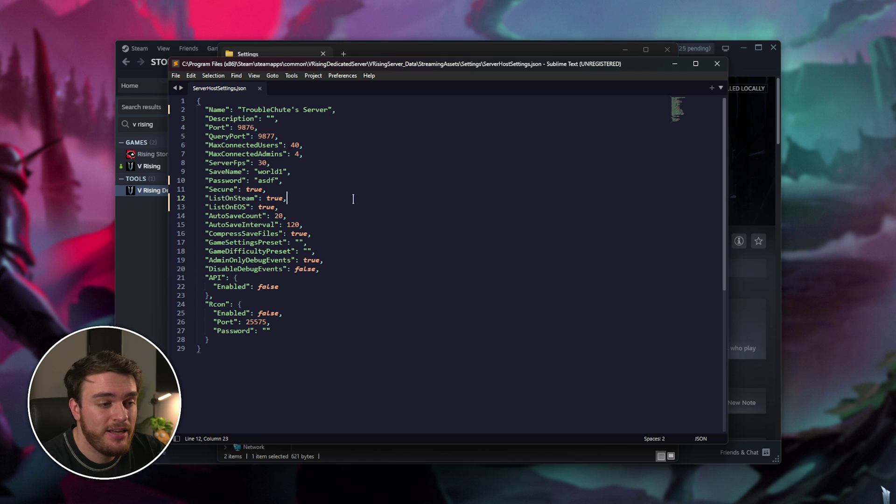
Step: Open ServerGameSettings.json in Sublime Text and scroll through its settings
left_click(416, 53)
double_click(356, 130)
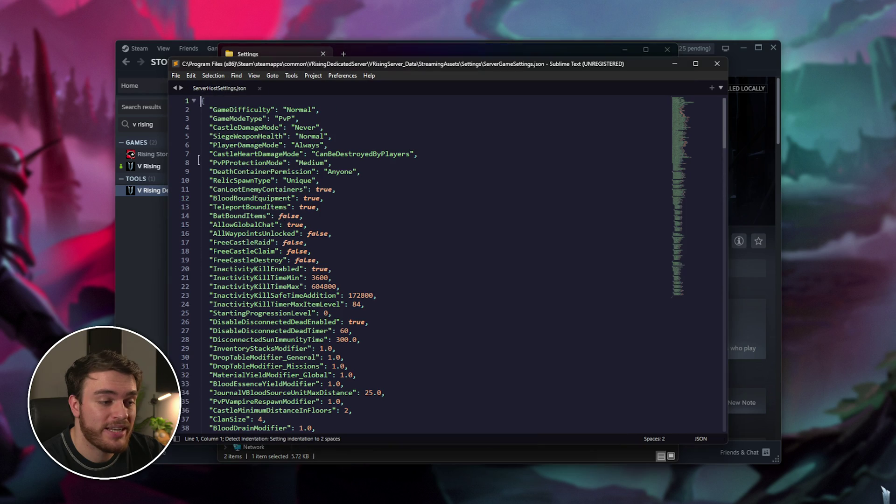
scroll(354, 308, "down", 20)
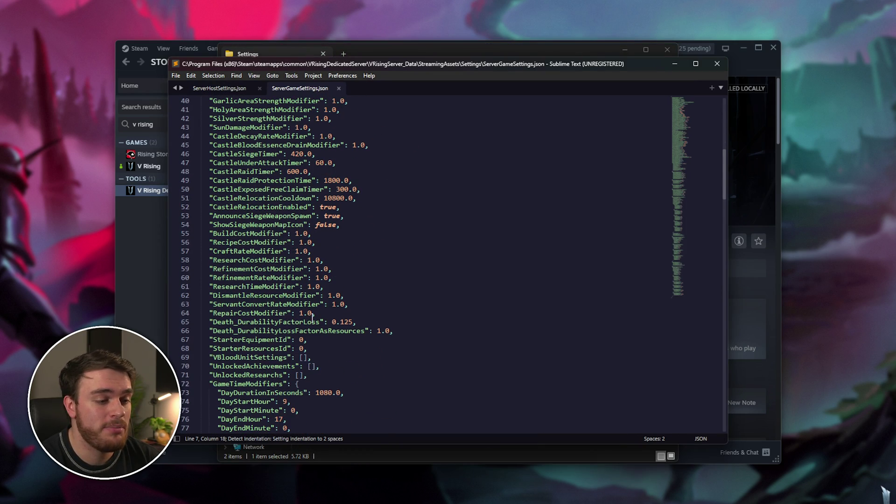
scroll(338, 347, "down", 10)
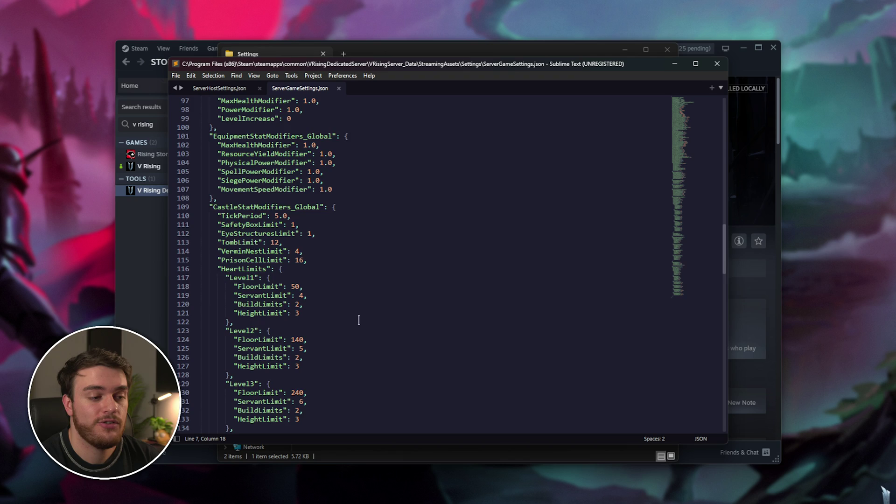
scroll(352, 297, "up", 5)
scroll(351, 297, "up", 20)
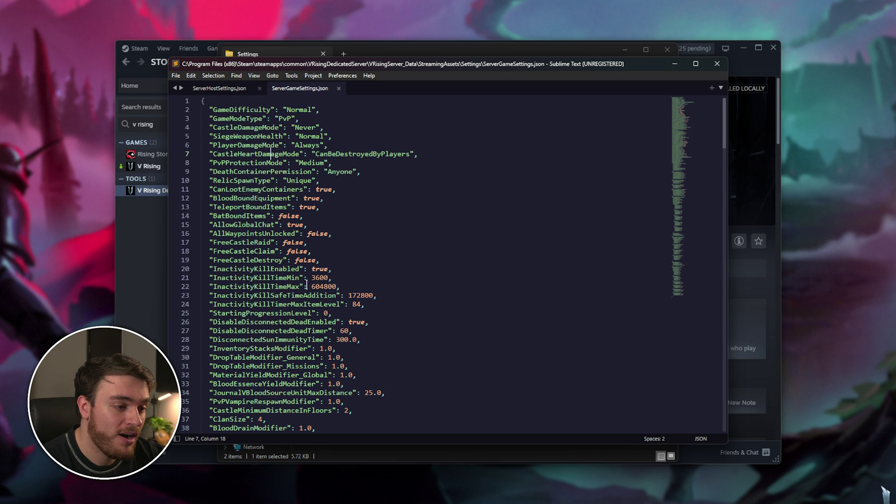
Step: Keep GameModeType as PvP, save the file and minimize the editor
left_click_drag(285, 118, 289, 119)
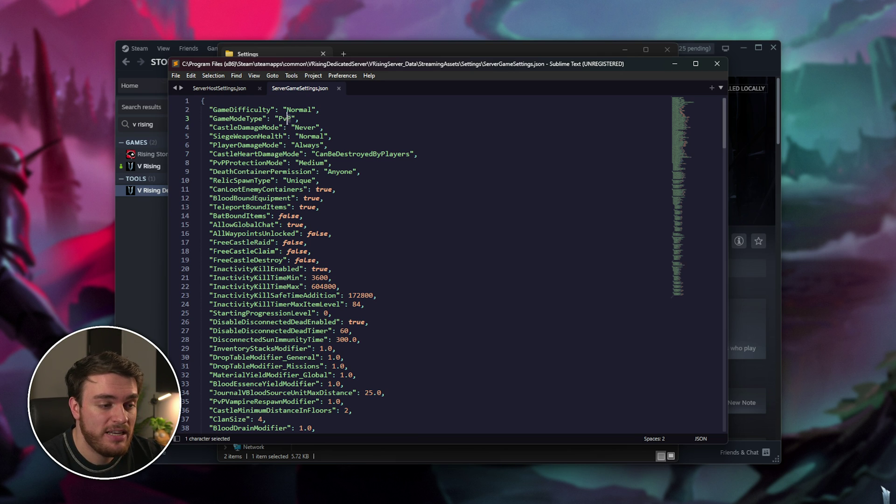
type("E")
key("ctrl+z")
key("ctrl+s")
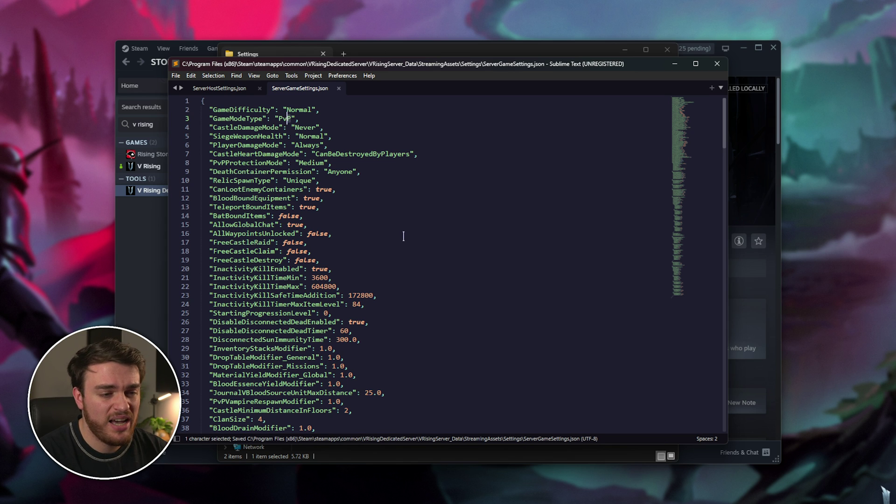
left_click(405, 244)
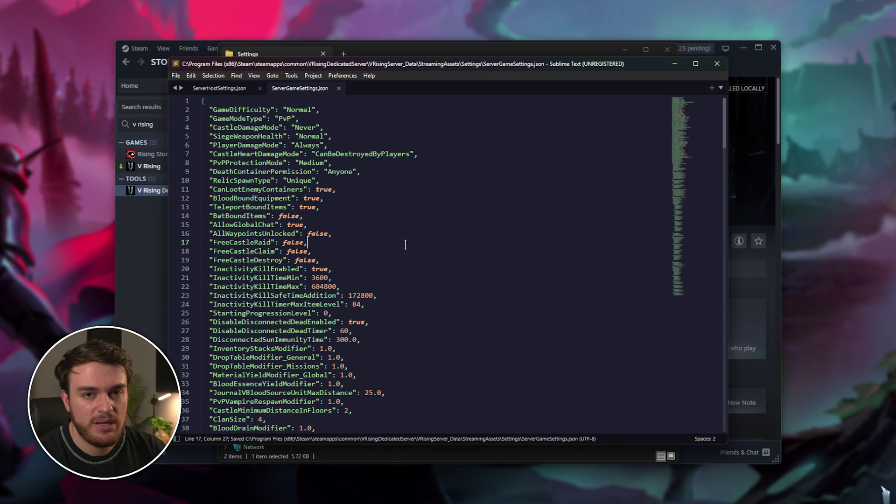
left_click(674, 64)
Step: Launch the dedicated server by running Start Server.bat from the VRisingDedicatedServer folder
key("alt+Left")
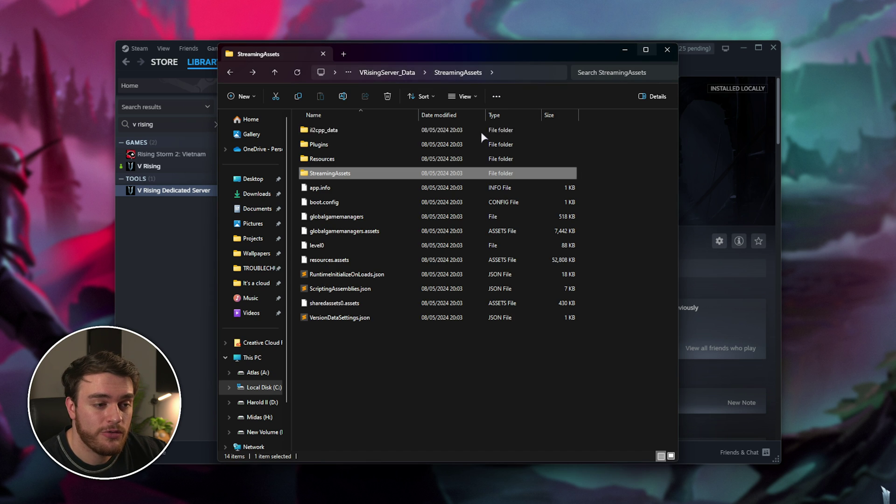
key("alt+Left")
key("alt+Left")
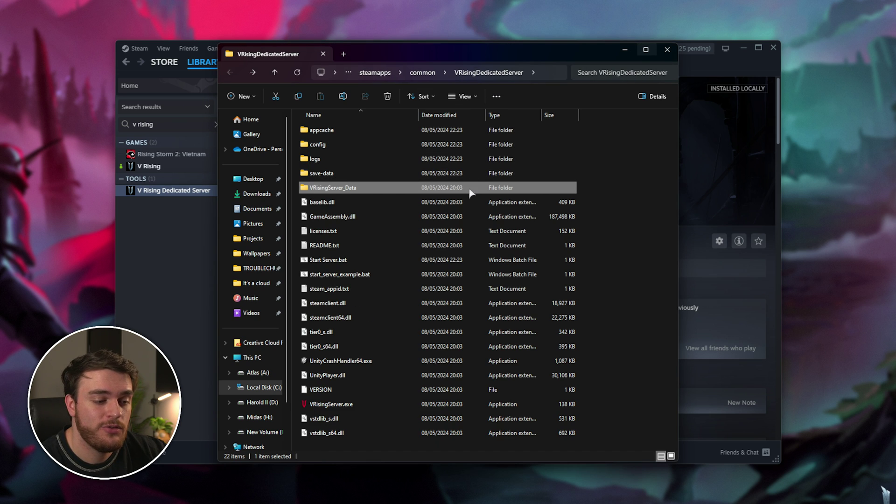
left_click(366, 260)
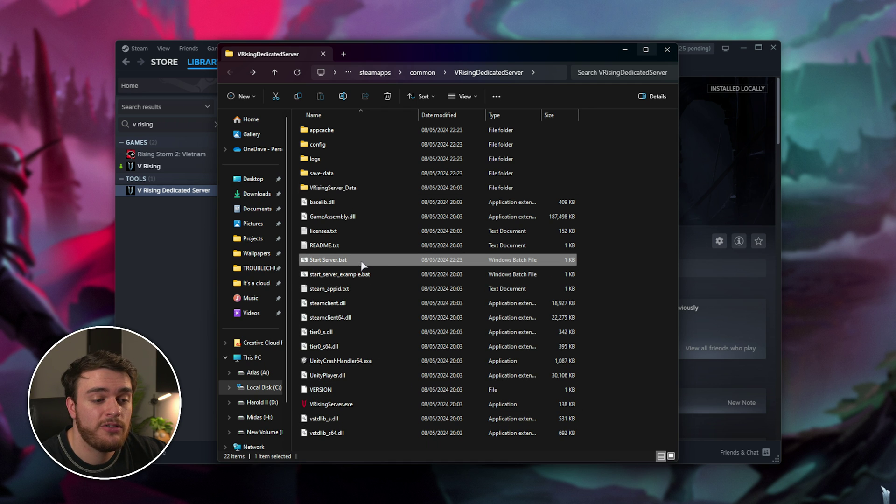
double_click(386, 260)
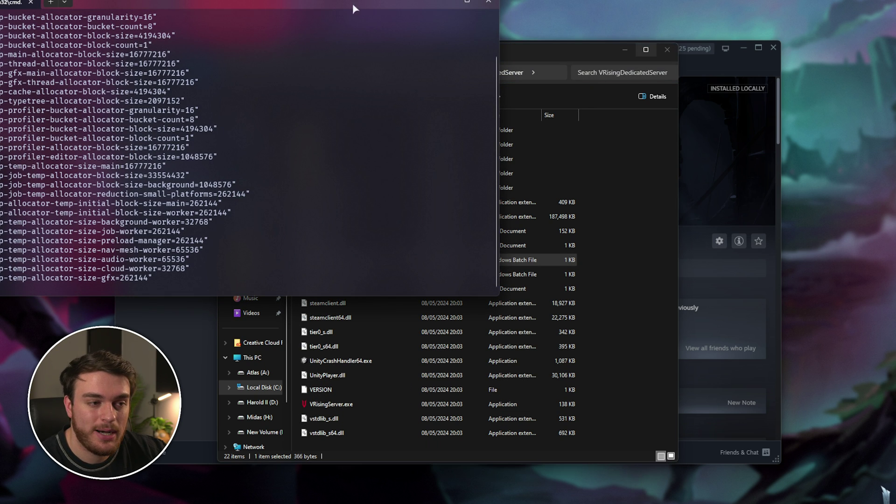
left_click_drag(352, 4, 568, 107)
Step: Confirm the V Rising Server process in Task Manager, then bring up V Rising in Steam
key("ctrl+shift+Escape")
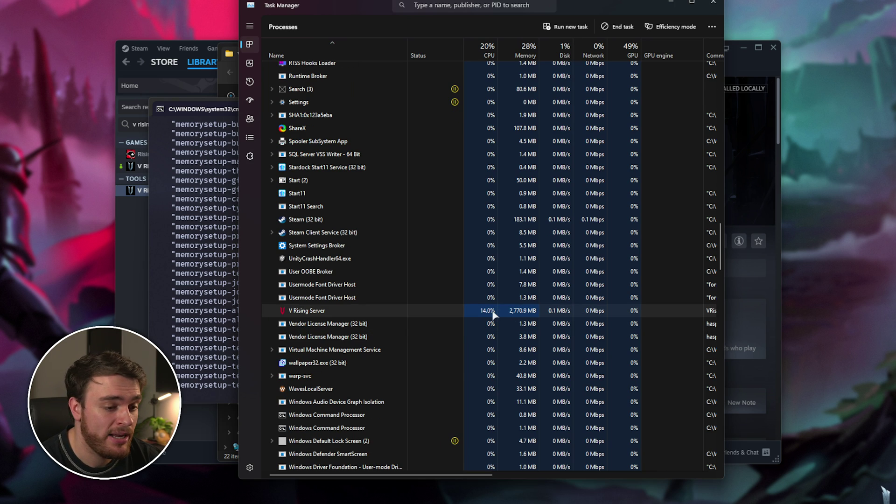
left_click_drag(326, 15, 299, 0)
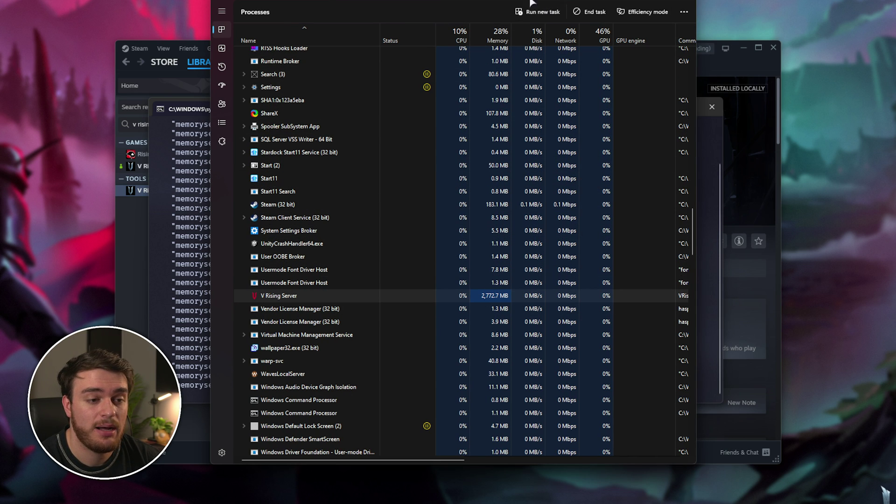
key("alt+F4")
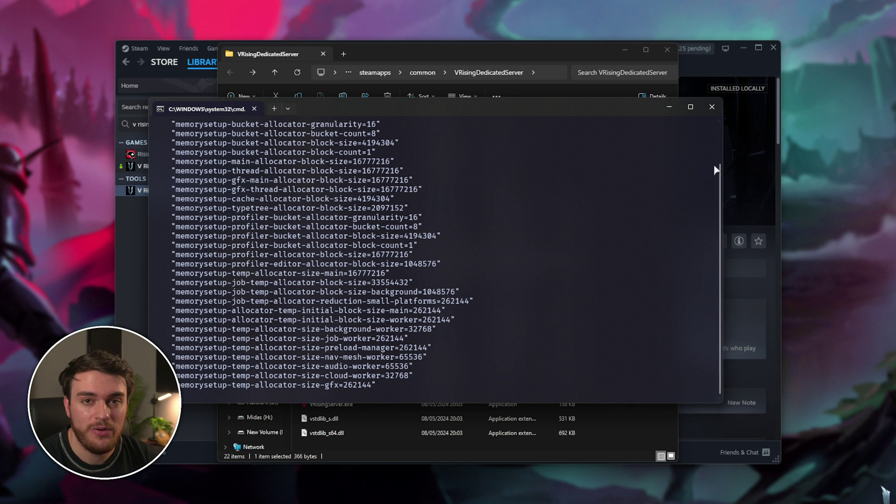
left_click(738, 155)
left_click(140, 166)
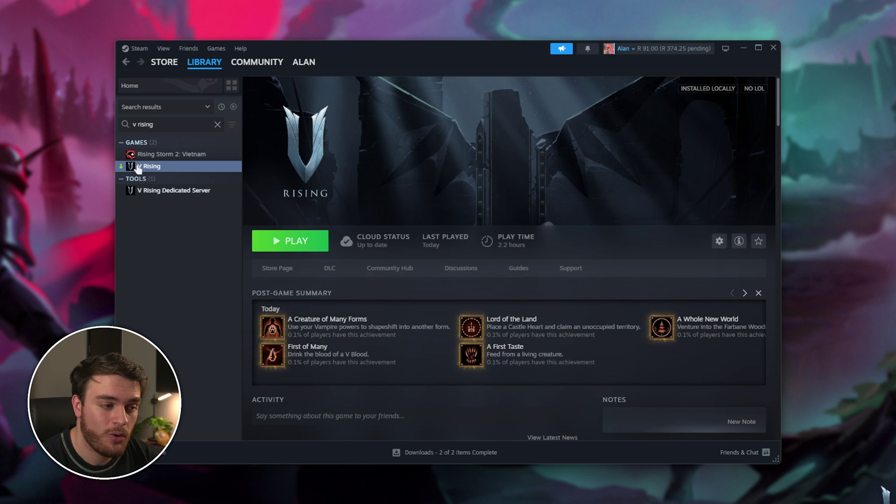
Step: Launch V Rising, choose Online Play, and bring up the full server list
left_click(290, 240)
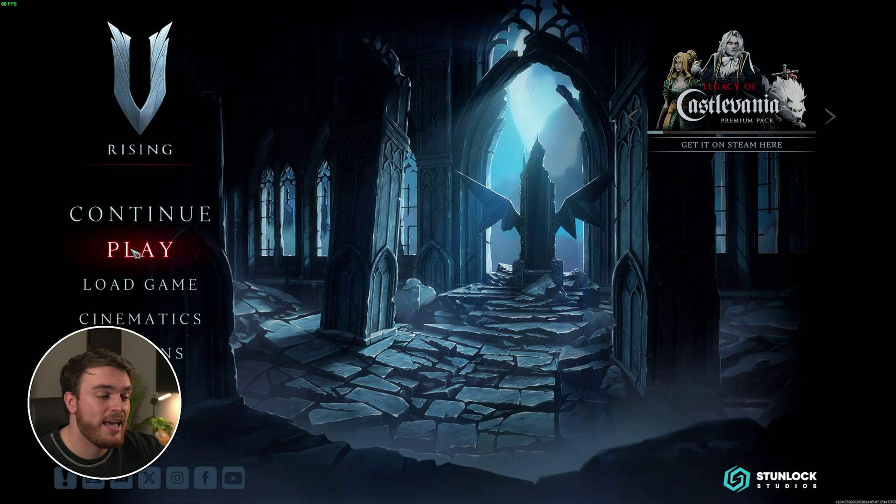
left_click(128, 248)
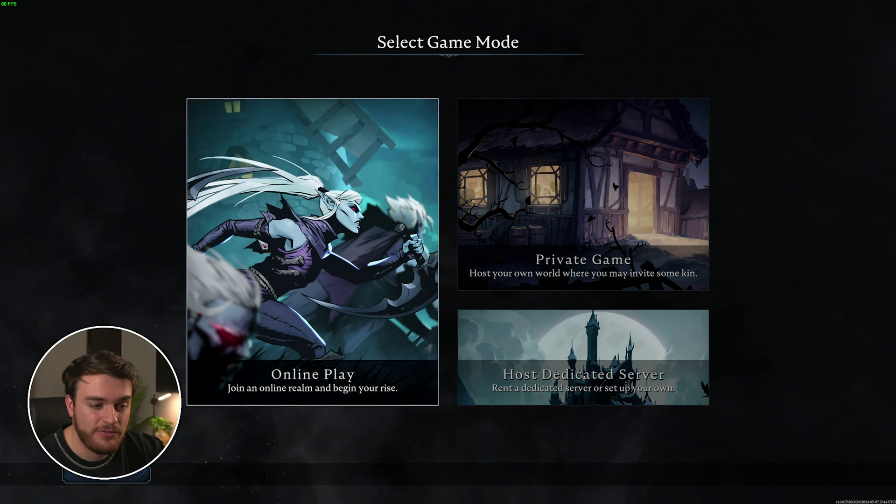
left_click(401, 252)
left_click(272, 350)
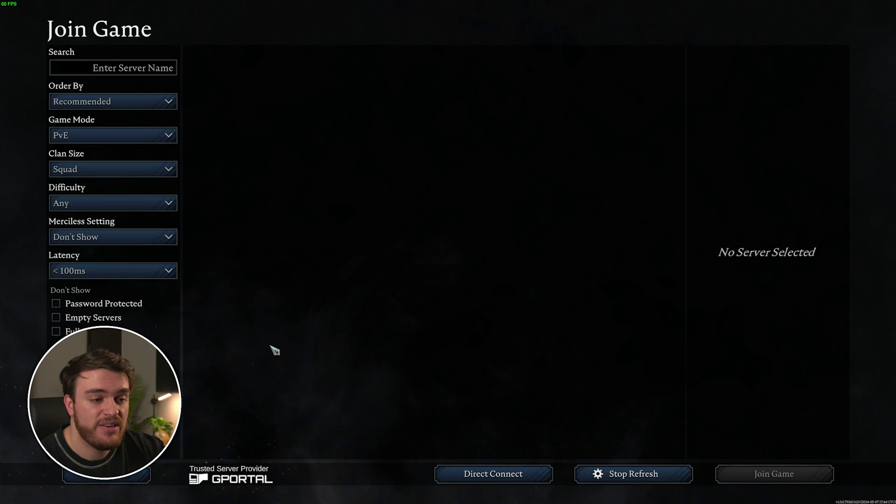
key("Escape")
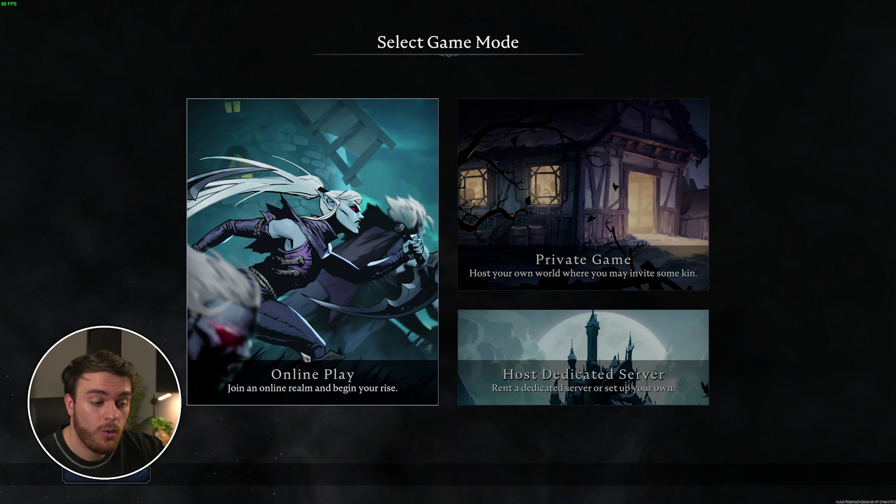
left_click(410, 364)
left_click(819, 475)
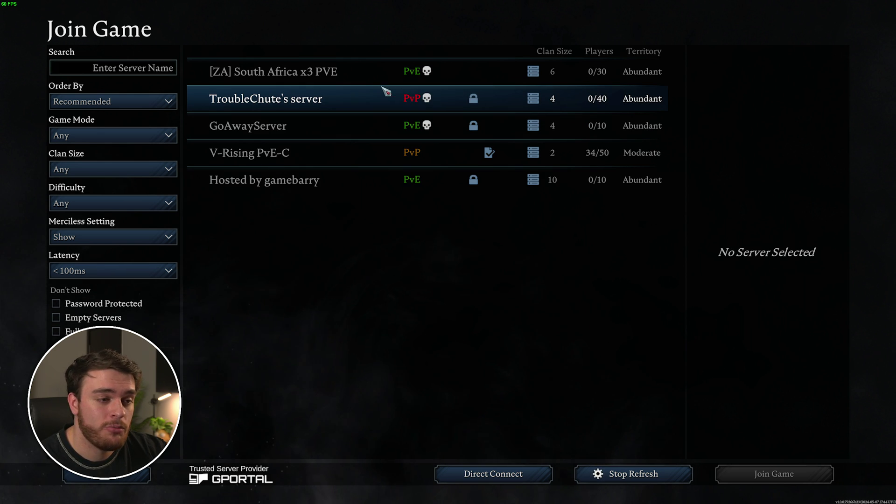
Step: Join TroubleChute's server from the list, entering the server password to connect
left_click(344, 98)
left_click(798, 485)
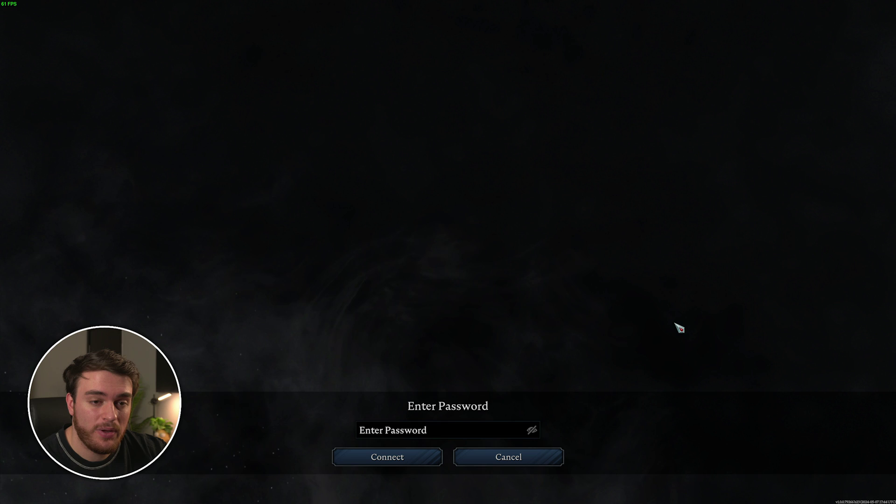
left_click(465, 436)
type("••")
left_click(422, 460)
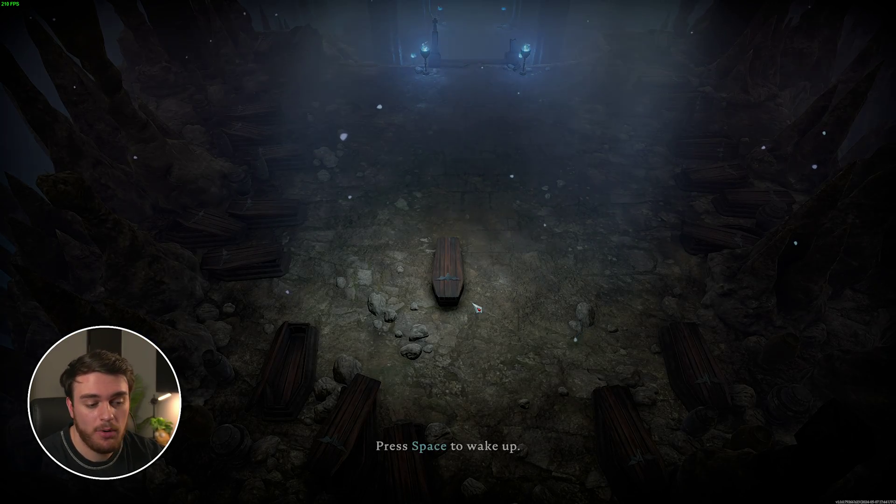
Step: Wake the vampire from its coffin and run it up through the crypt
key("space")
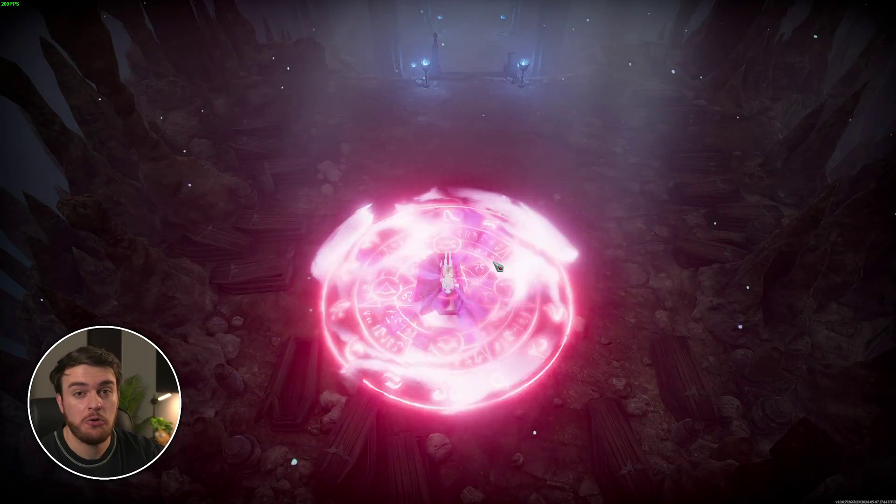
key("w")
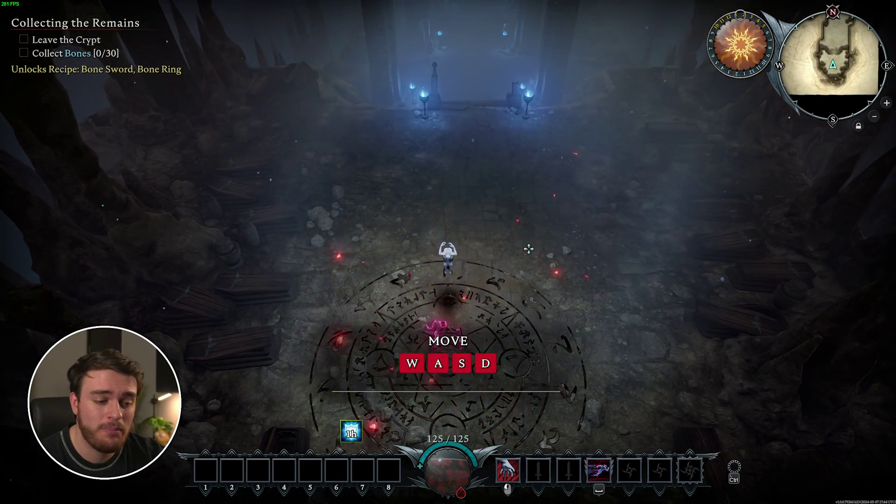
key("w")
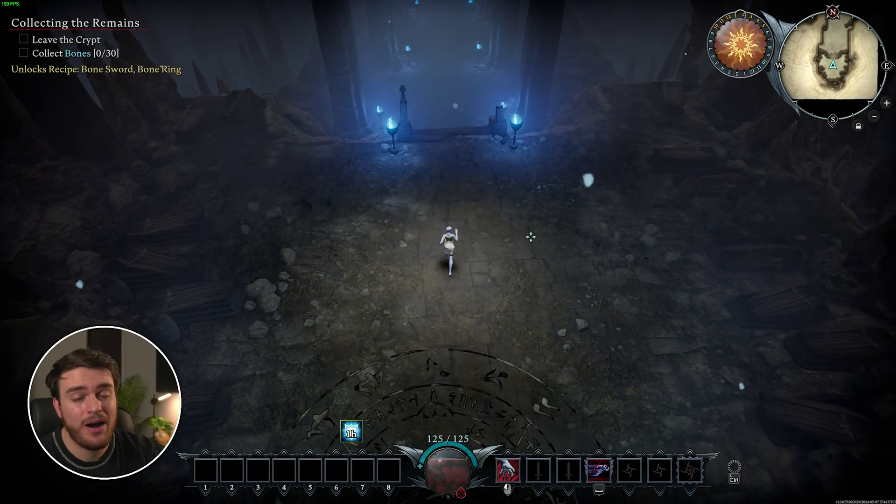
key("w")
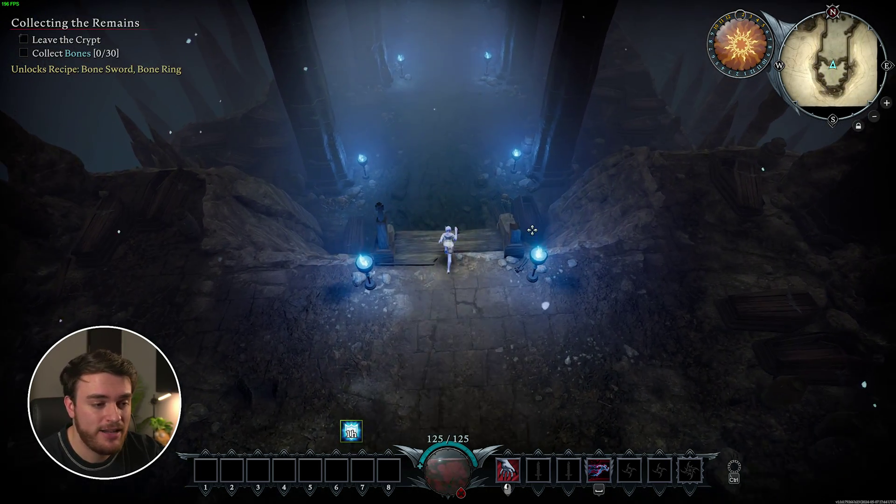
key("space")
key("w")
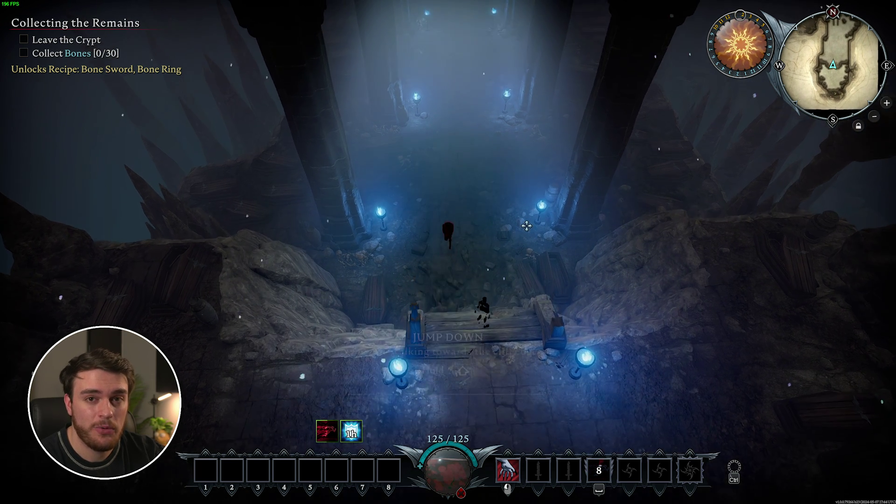
Step: Exit the game to desktop, confirming the Leave Game prompt
key("Escape")
left_click(481, 371)
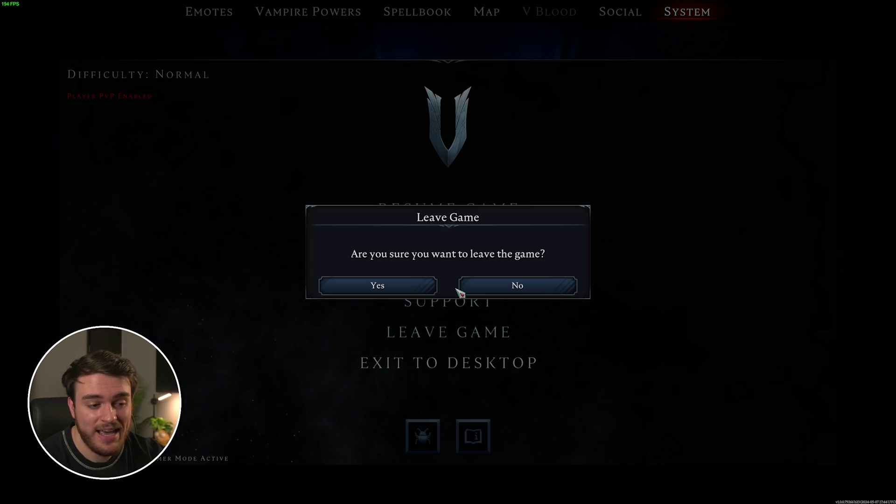
left_click(411, 295)
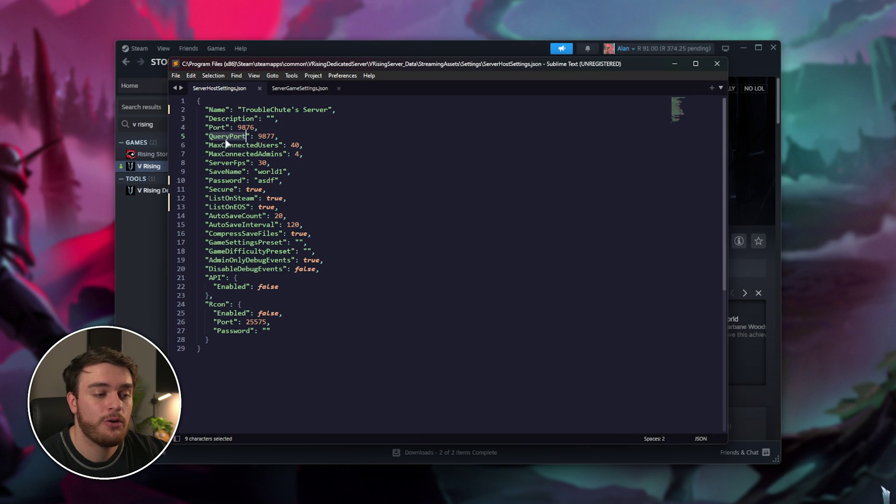
Step: Highlight the Port 9876 and QueryPort 9877 lines in ServerHostSettings.json
left_click(297, 137)
left_click_drag(298, 136, 198, 127)
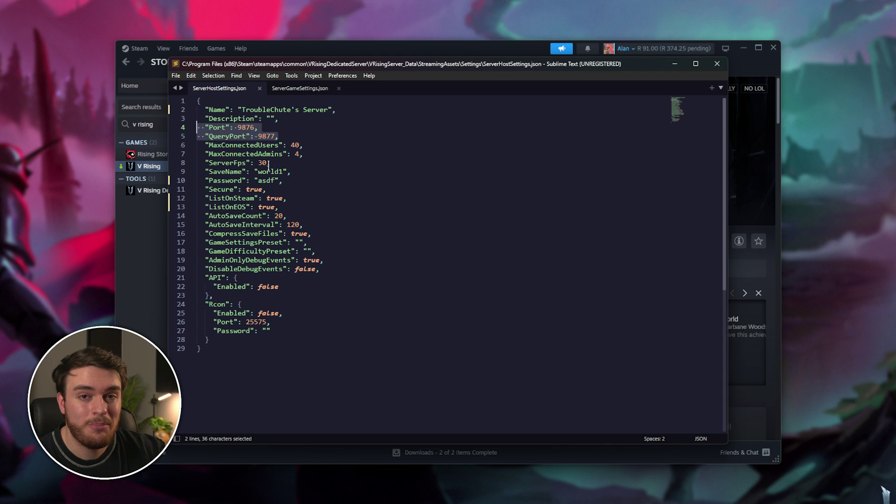
double_click(244, 128)
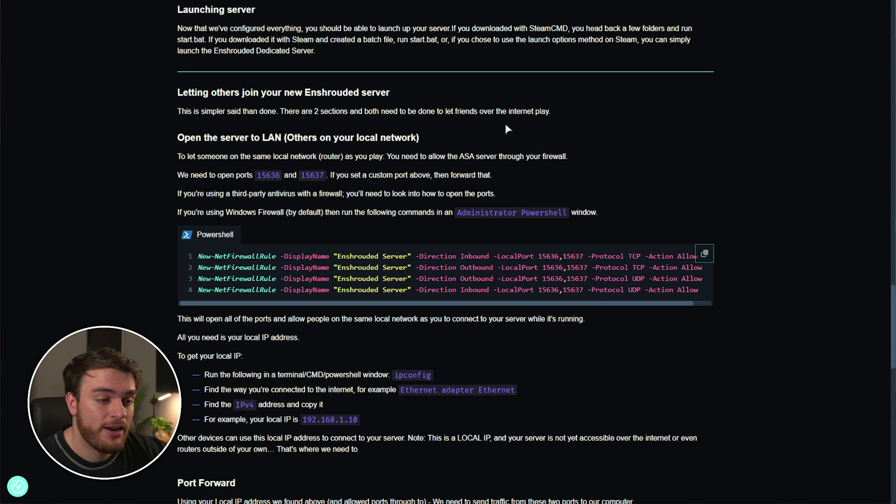
Step: Copy the four New-NetFirewallRule commands from the guide's 'Open the server to LAN' section
scroll(508, 185, "down", 1)
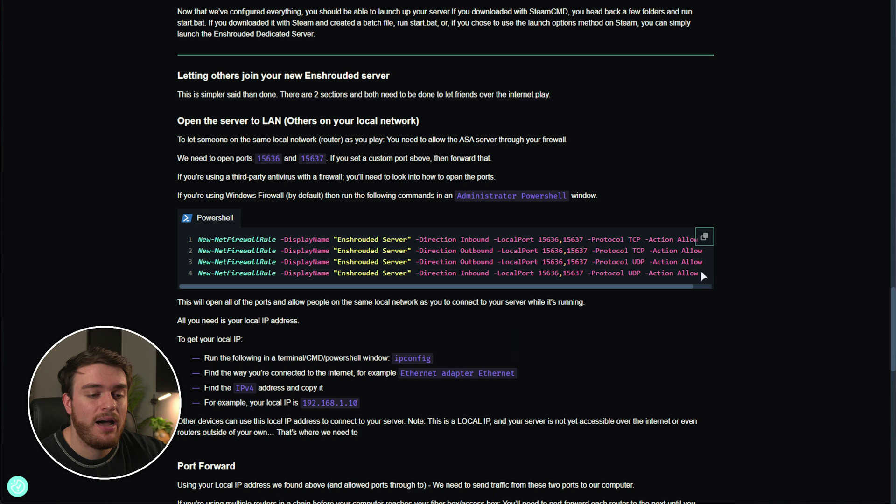
left_click_drag(701, 272, 195, 239)
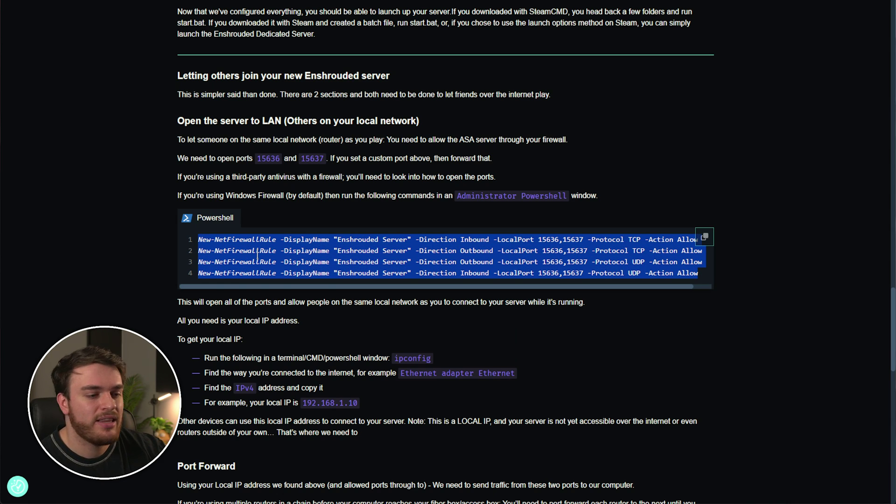
left_click(725, 232)
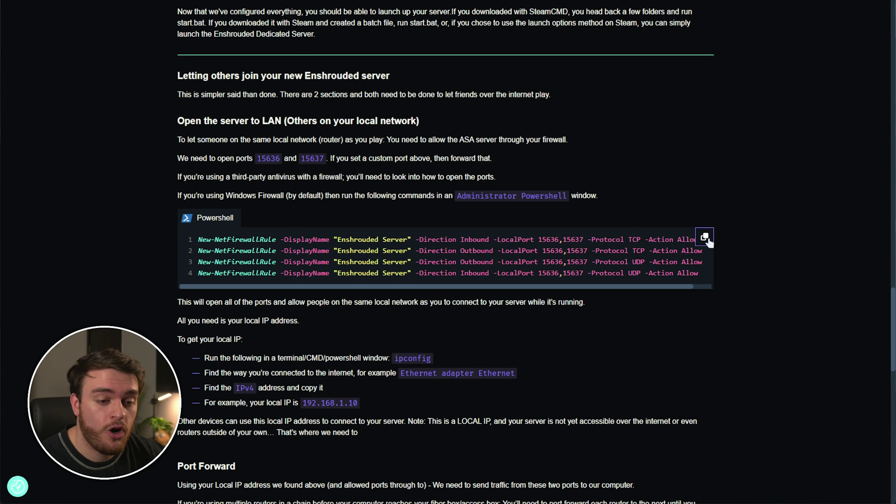
left_click(705, 238)
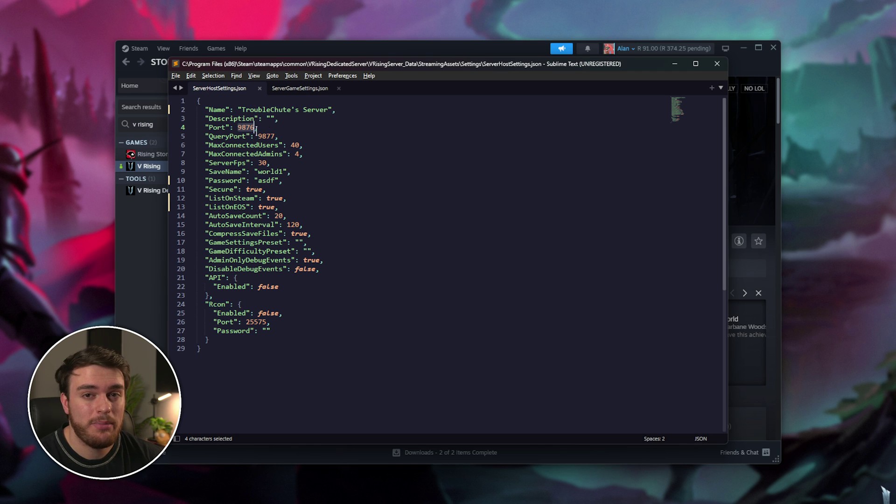
Step: Launch Windows PowerShell as administrator from the Start menu search
key("alt+Tab")
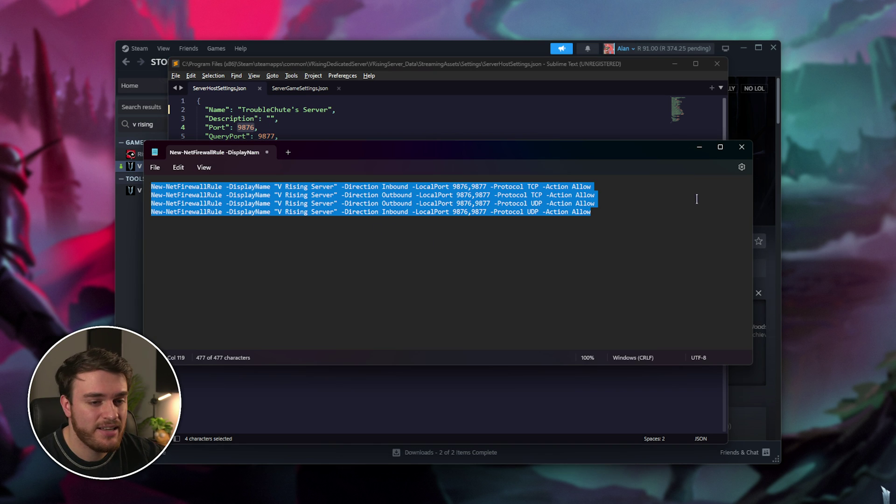
left_click(699, 147)
key("super")
type("e")
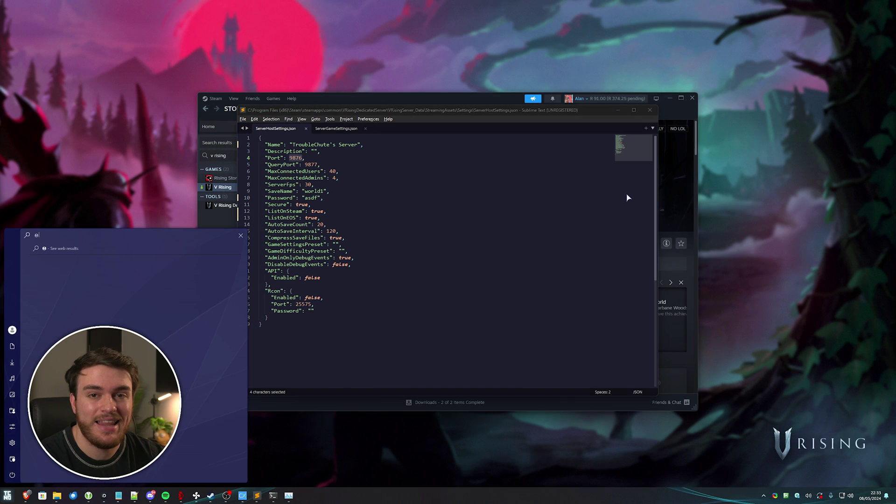
type("owershell")
right_click(136, 280)
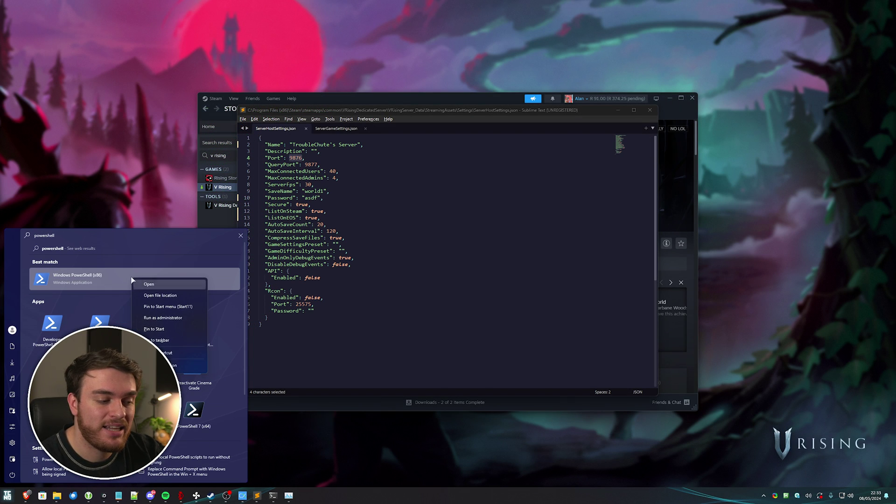
left_click(188, 318)
Step: Paste the firewall commands allowing V Rising Server ports 9876 and 9877, then close PowerShell
type("22")
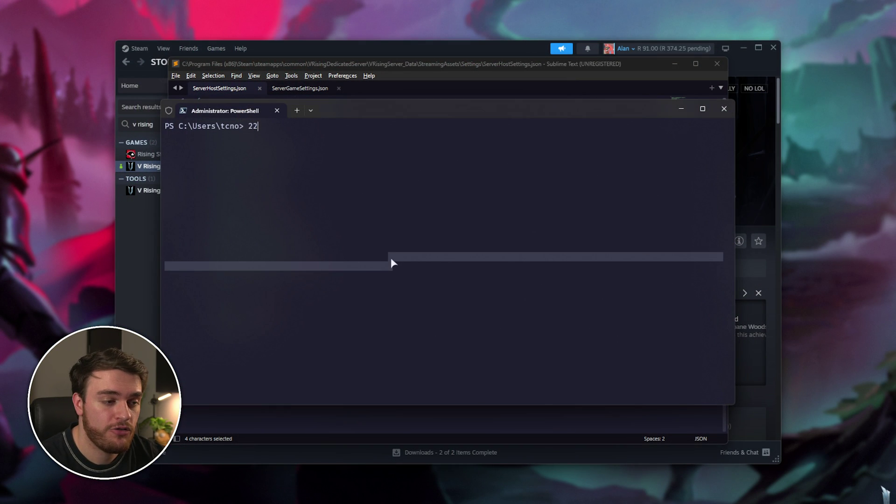
key("BackSpace")
key("BackSpace")
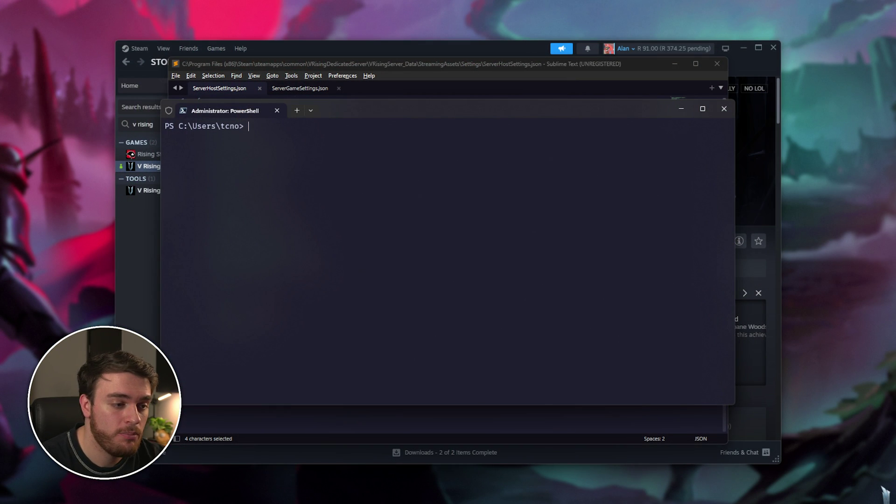
key("ctrl+v")
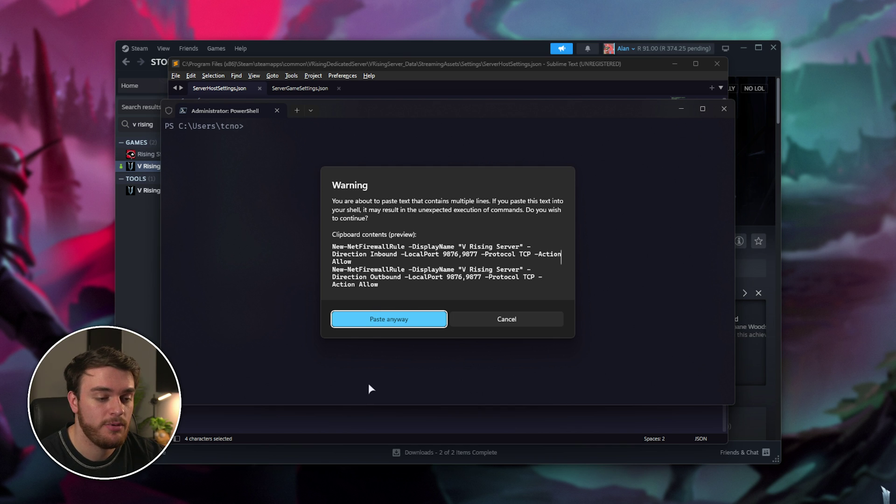
left_click(369, 319)
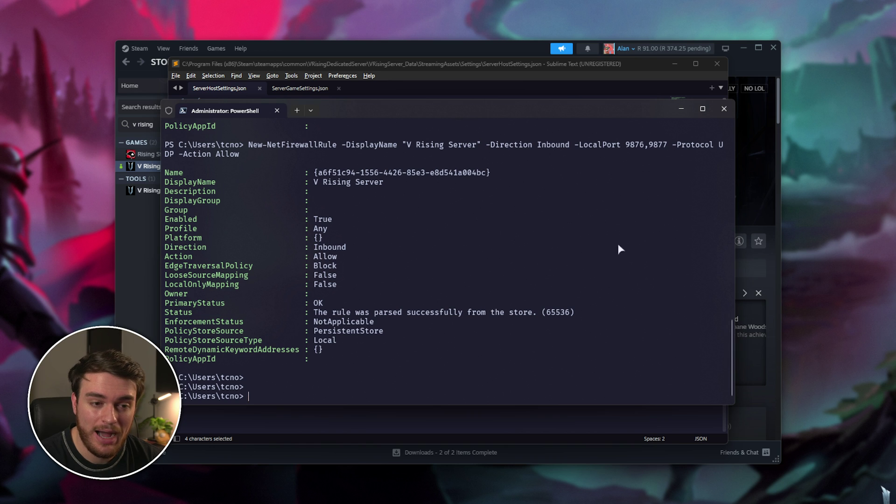
left_click(725, 109)
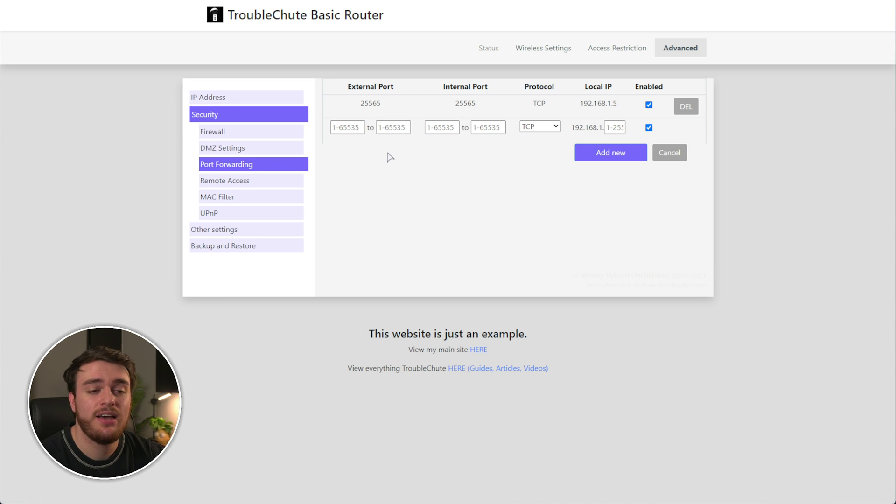
Step: Inspect the new forwarding row's External Port, Internal Port, Protocol and Local IP fields
left_click_drag(256, 160, 196, 171)
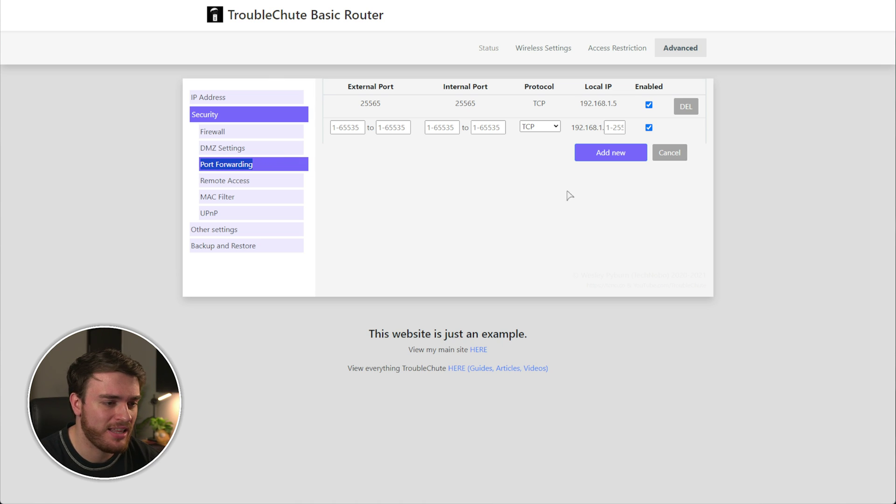
left_click(358, 125)
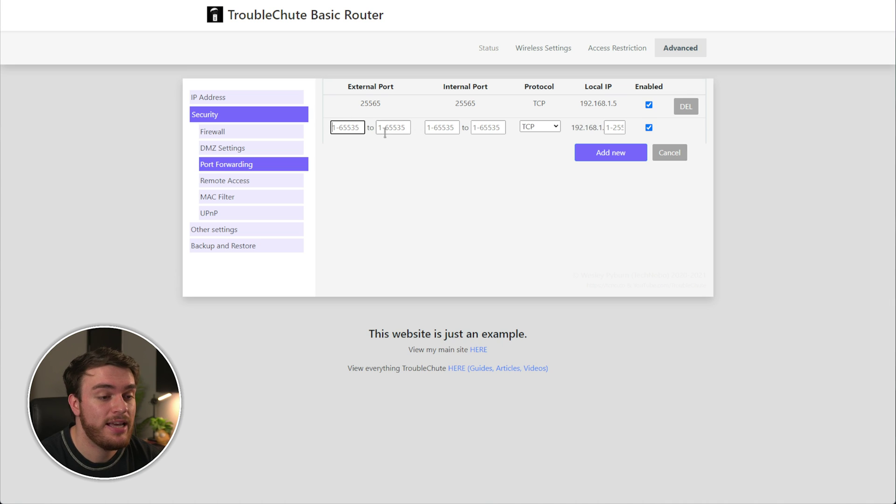
left_click(430, 126)
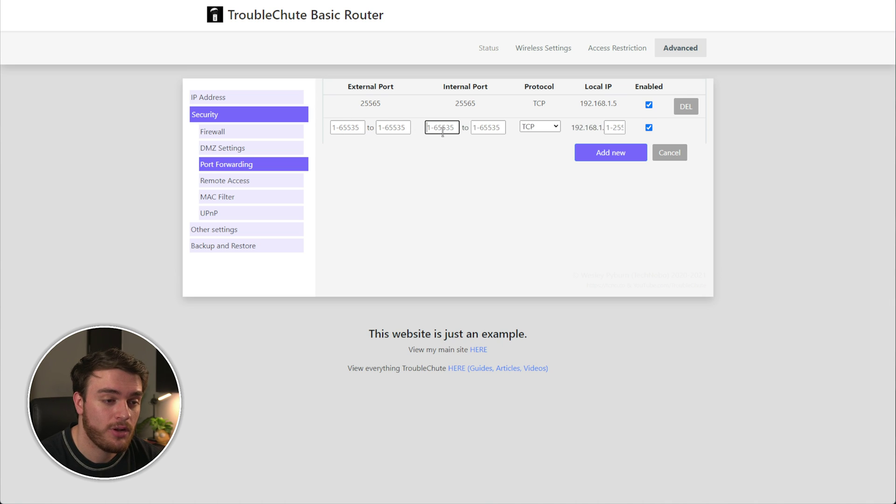
left_click(553, 126)
left_click(614, 128)
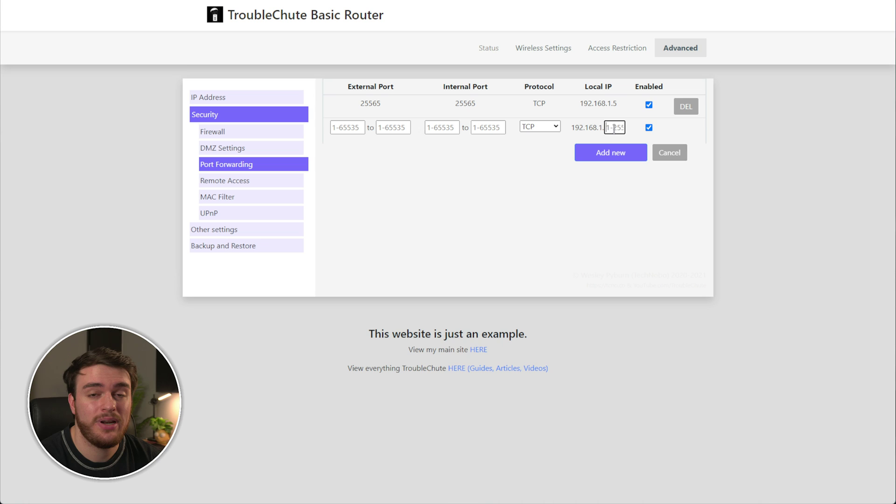
left_click(590, 227)
left_click_drag(568, 131, 606, 128)
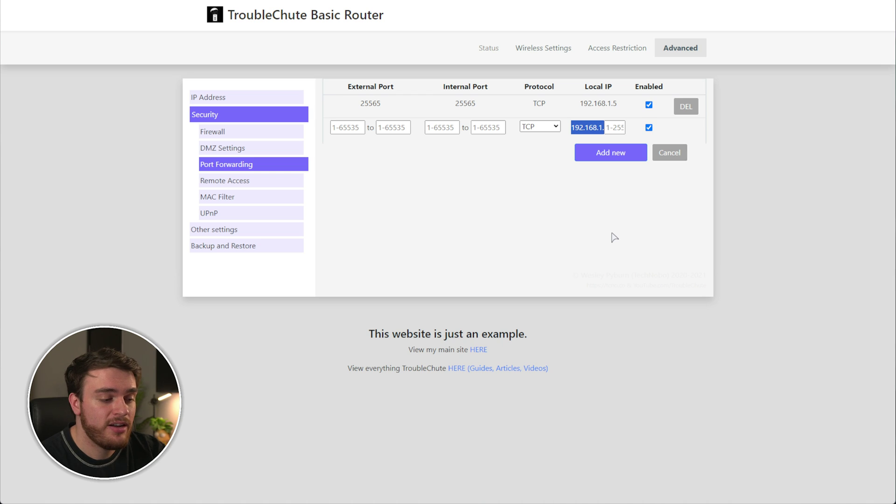
Step: Open Command Prompt from the Run box and run ipconfig
key("super+r")
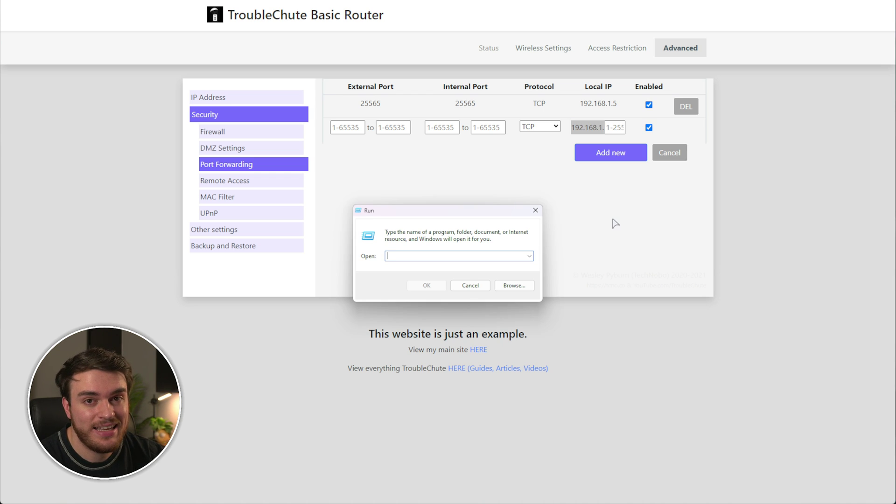
type("cmd")
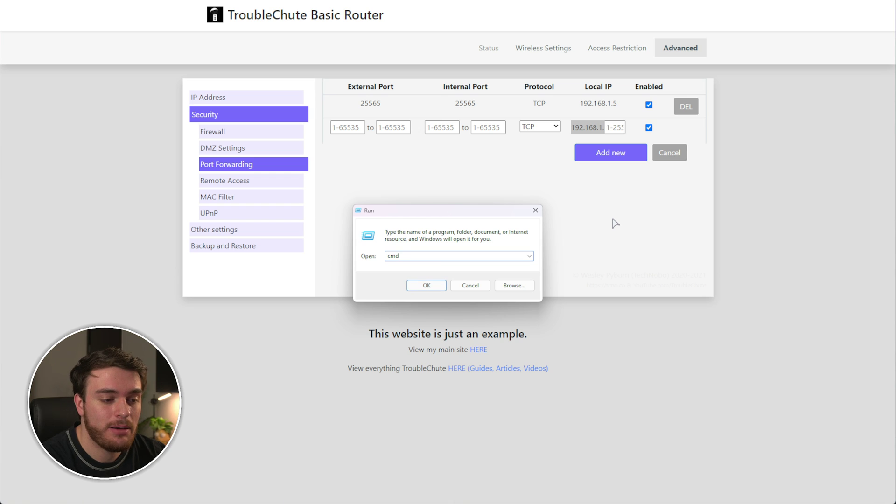
key("Return")
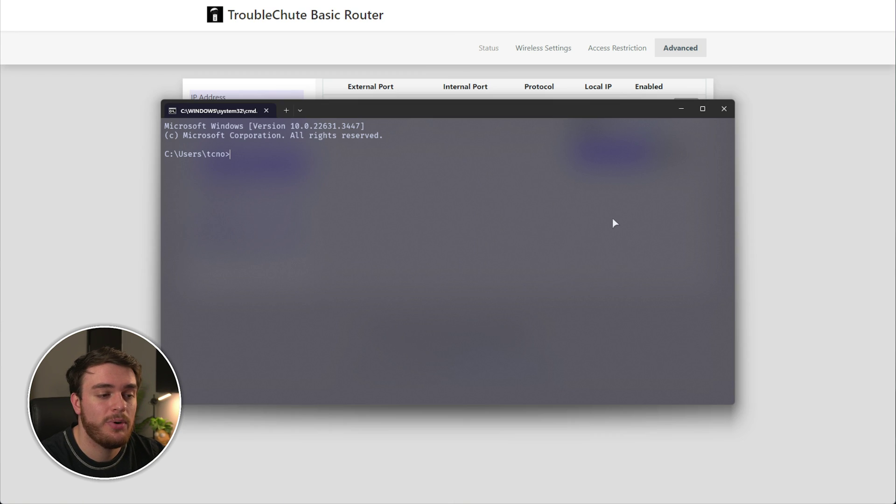
type("ipconfig")
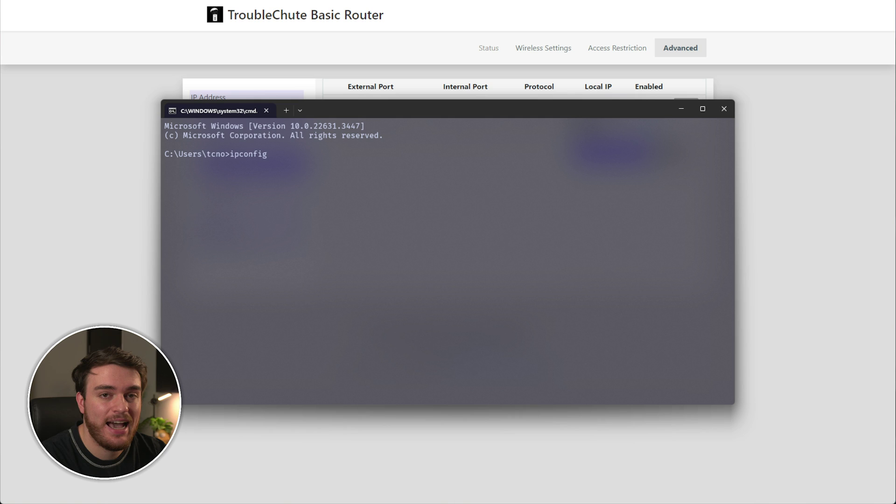
key("Return")
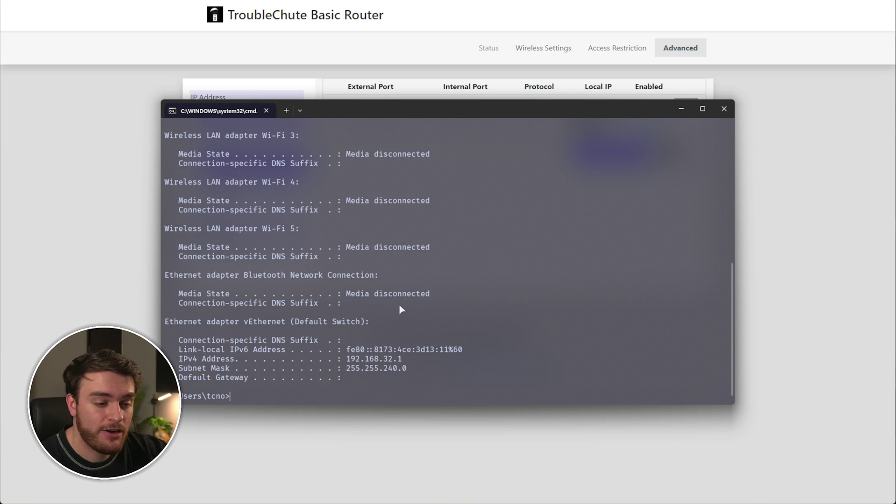
Step: Highlight this PC's IPv4 address 192.168.1.50, then close Command Prompt and return to the Local IP field
scroll(380, 271, "up", 10)
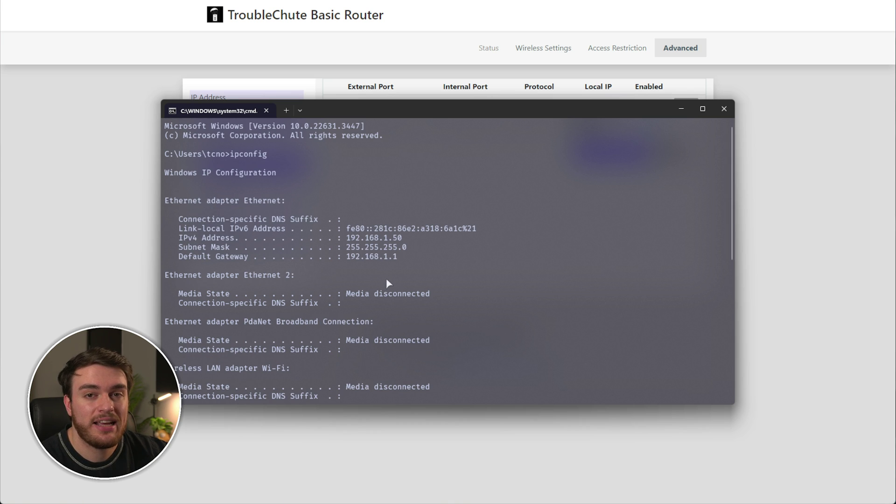
left_click_drag(288, 201, 225, 201)
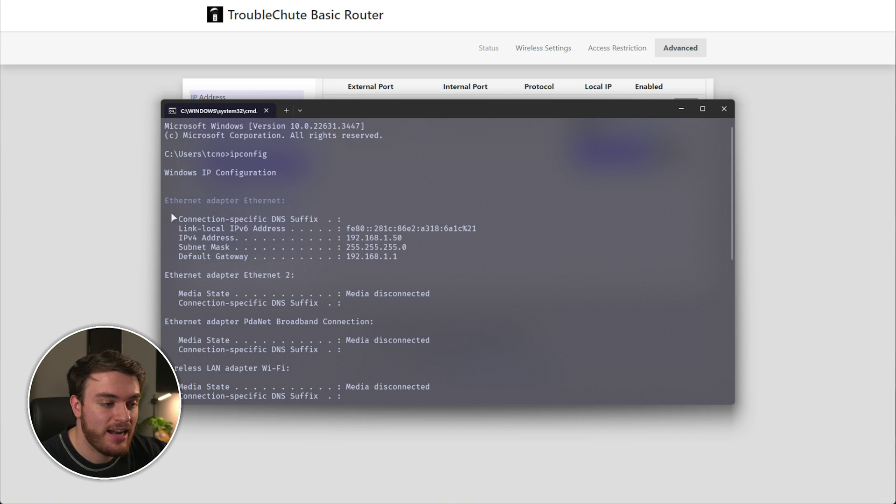
left_click_drag(179, 240, 235, 240)
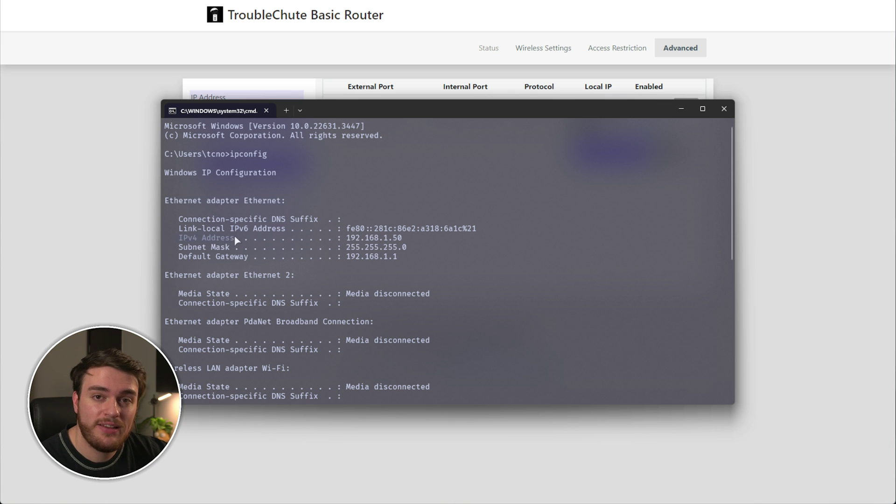
left_click(353, 238)
left_click_drag(352, 239, 401, 240)
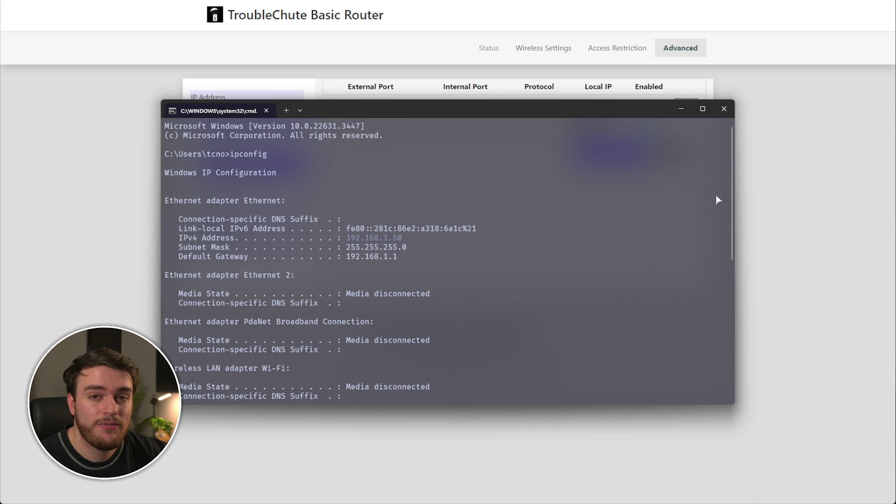
left_click(723, 110)
left_click(610, 128)
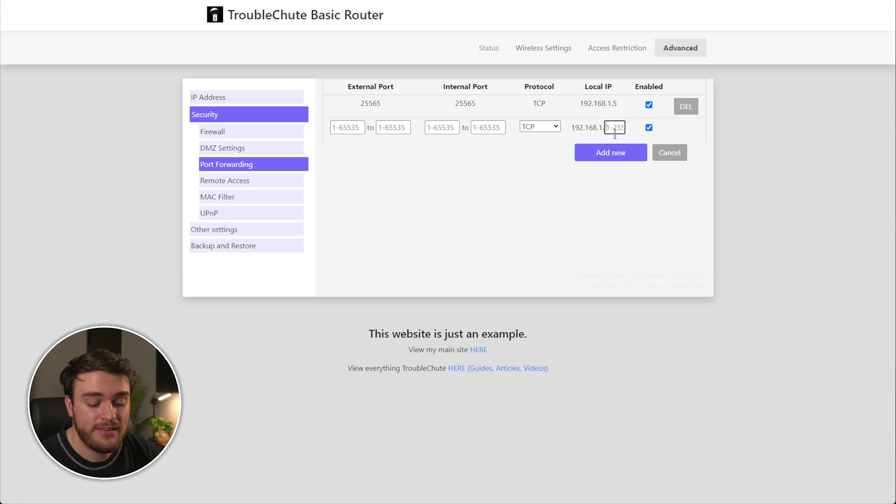
Step: Enter 50 as the Local IP's last octet and 9876-9877 as the external port range
type("50")
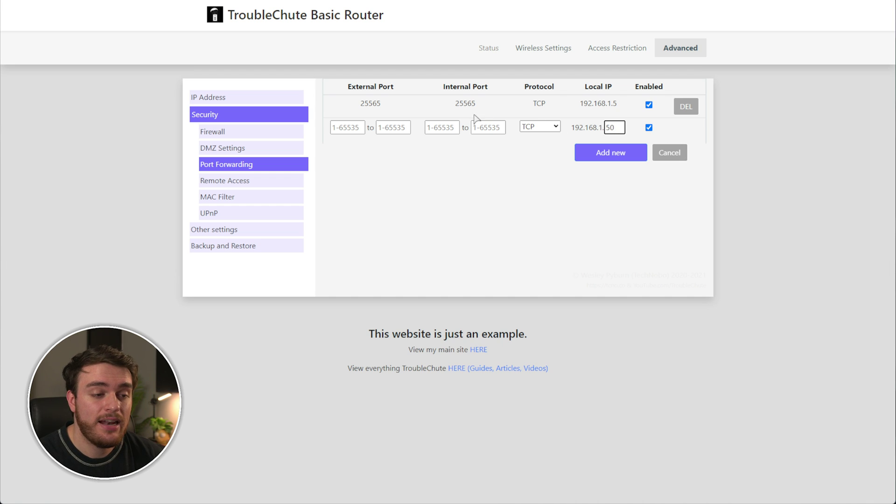
key("alt+Tab")
double_click(245, 128)
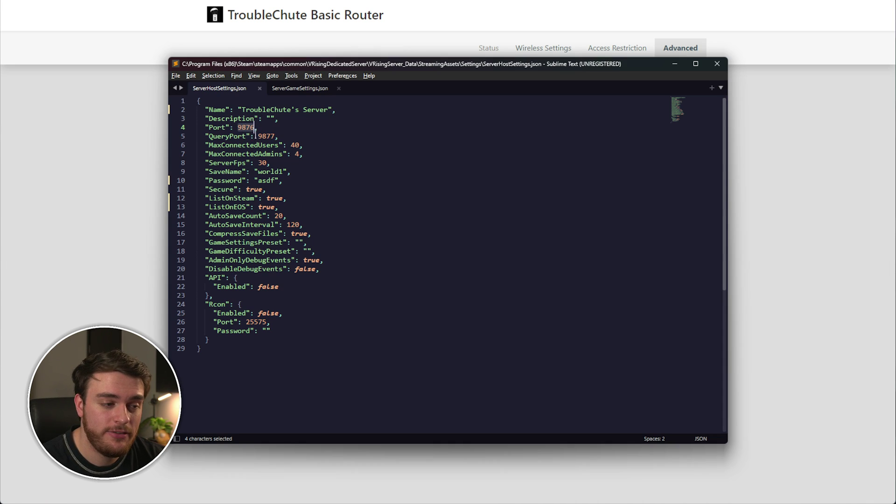
double_click(265, 136)
double_click(246, 128)
key("ctrl+c")
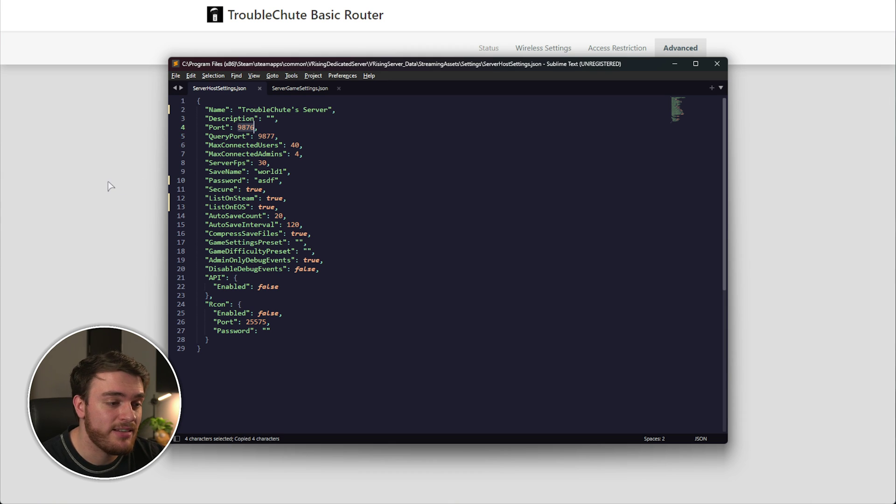
key("alt+Tab")
key("ctrl+v")
left_click(390, 130)
key("ctrl+v")
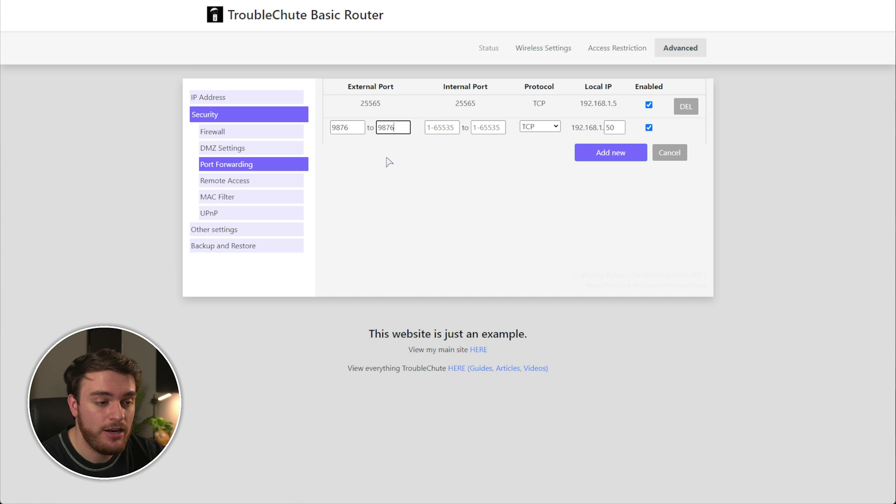
key("BackSpace")
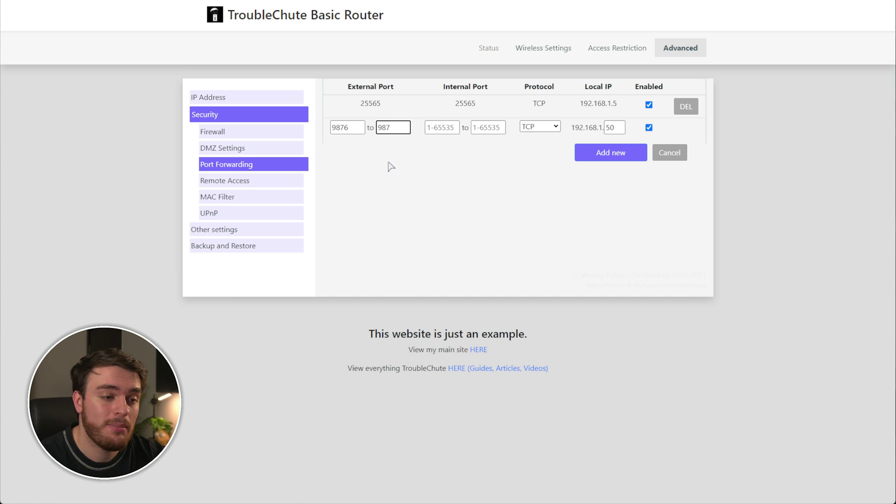
type("7")
Step: Set the internal port range to 9876-9877, choose TCP/UDP, and add the rule
key("alt+Tab")
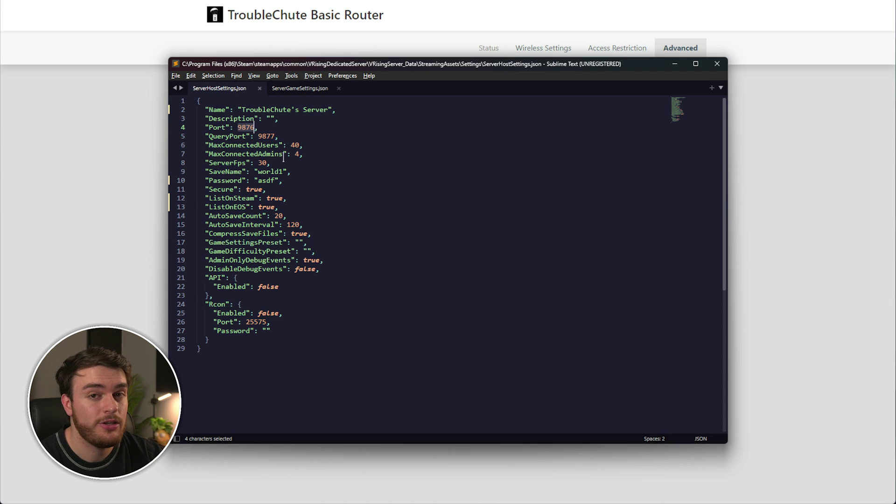
double_click(263, 136)
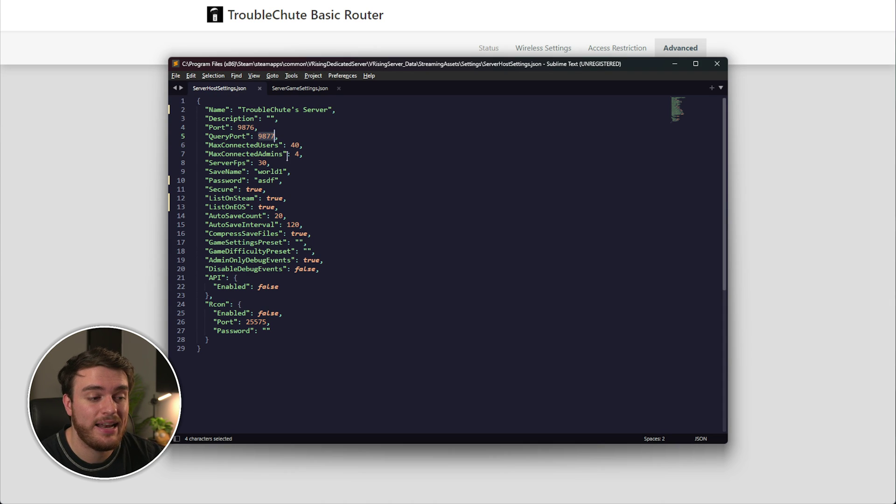
key("alt+Tab")
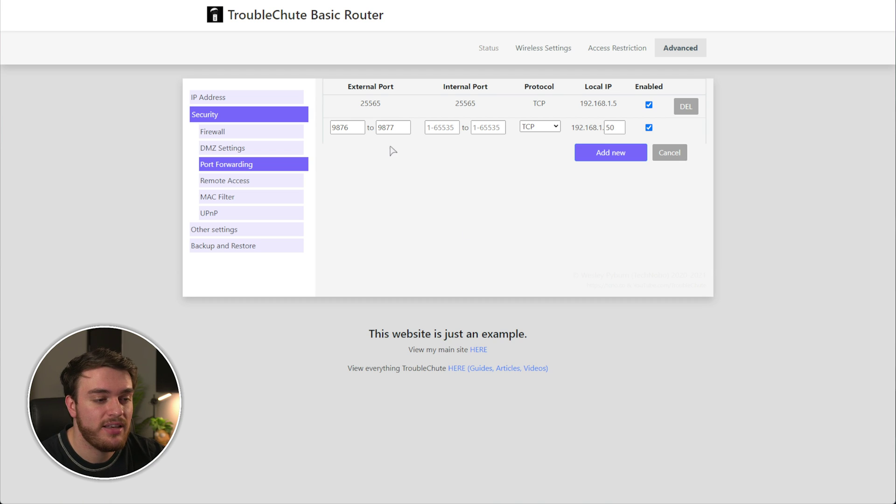
key("Tab")
type("9876")
key("shift+Tab")
key("ctrl+c")
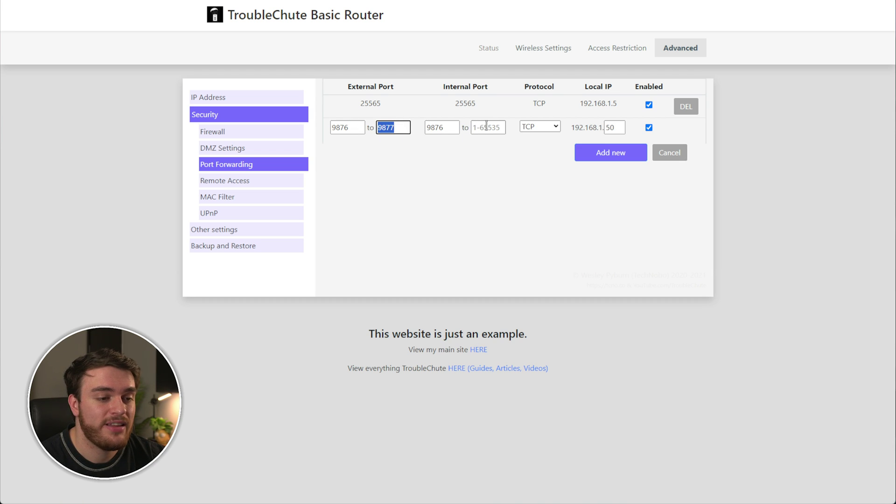
key("Tab")
key("Tab")
key("ctrl+v")
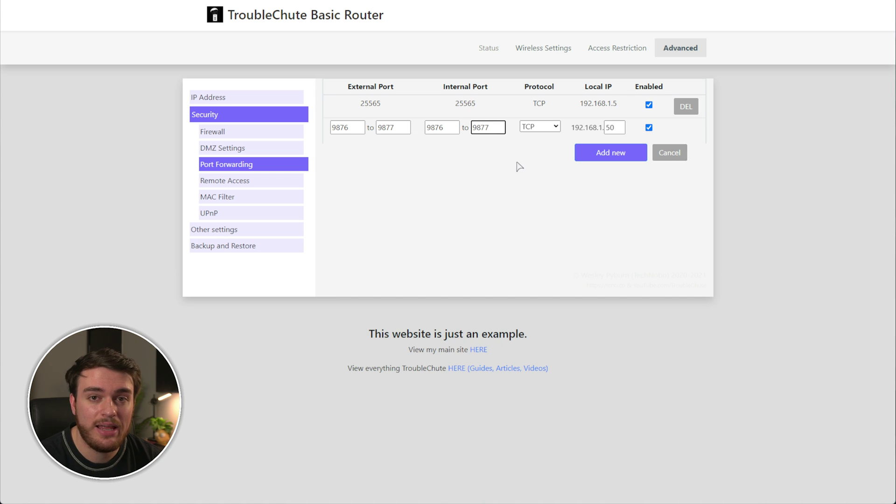
left_click(539, 126)
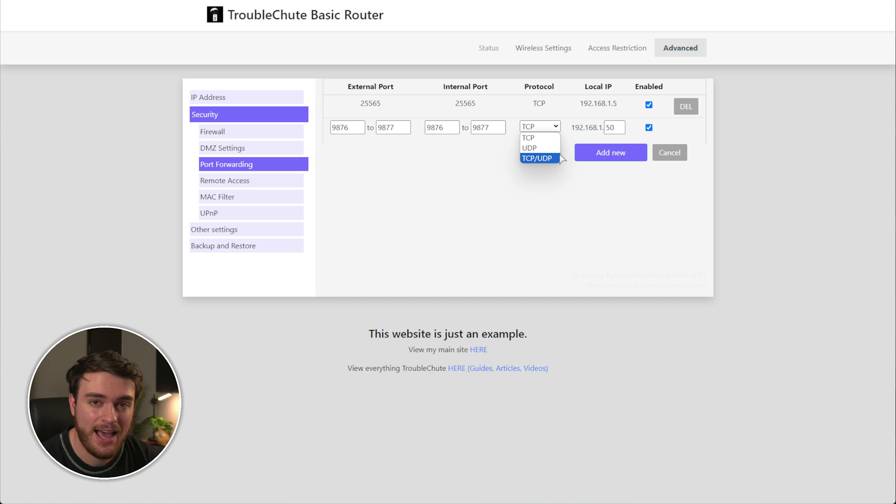
left_click(557, 158)
left_click(618, 156)
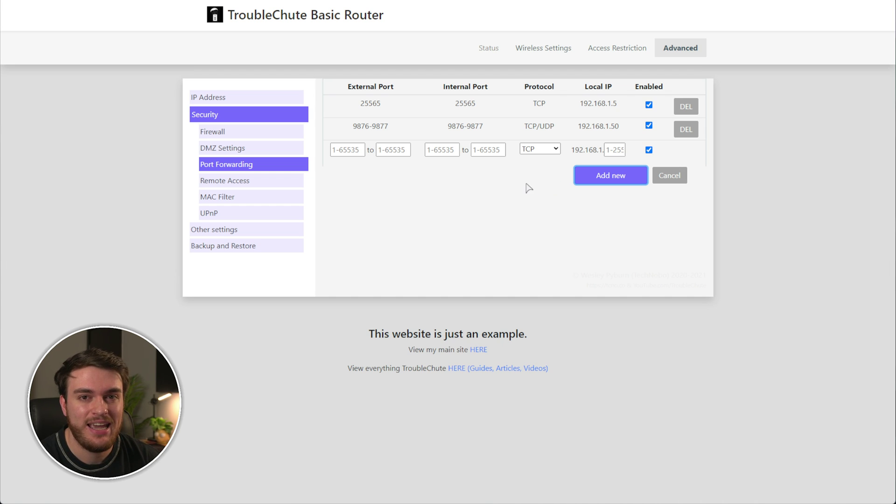
left_click(346, 153)
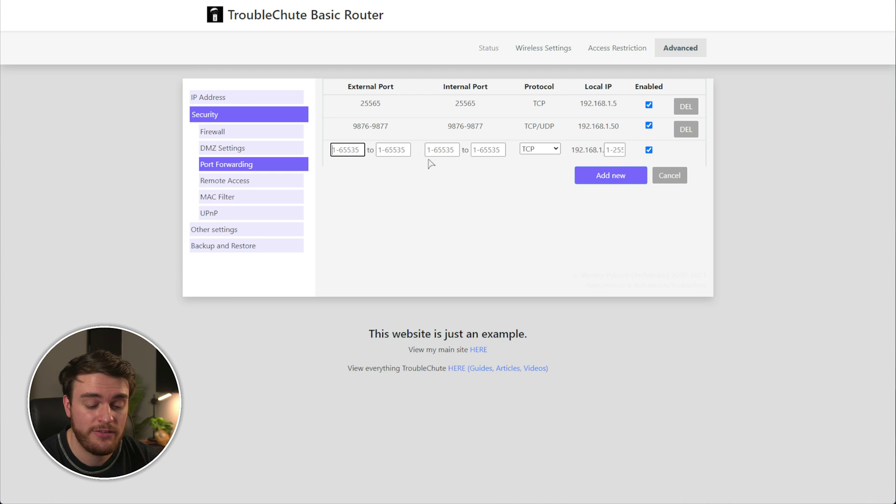
type("27015")
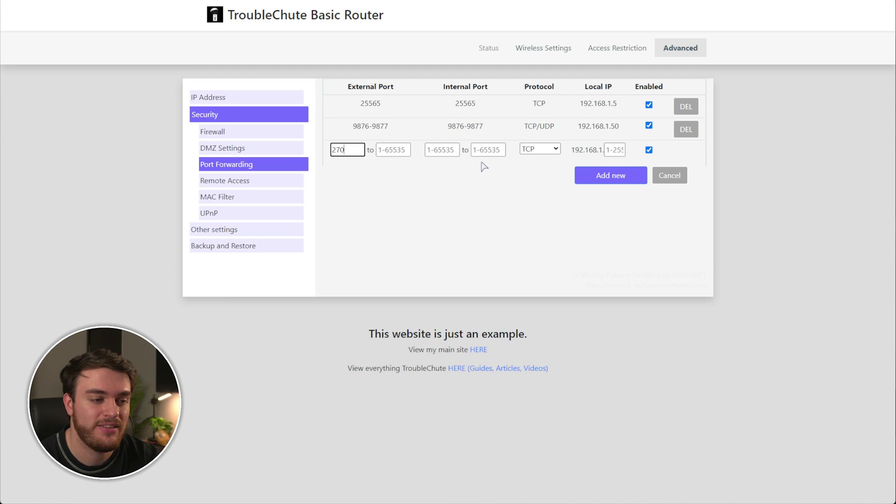
left_click(398, 154)
type("27016")
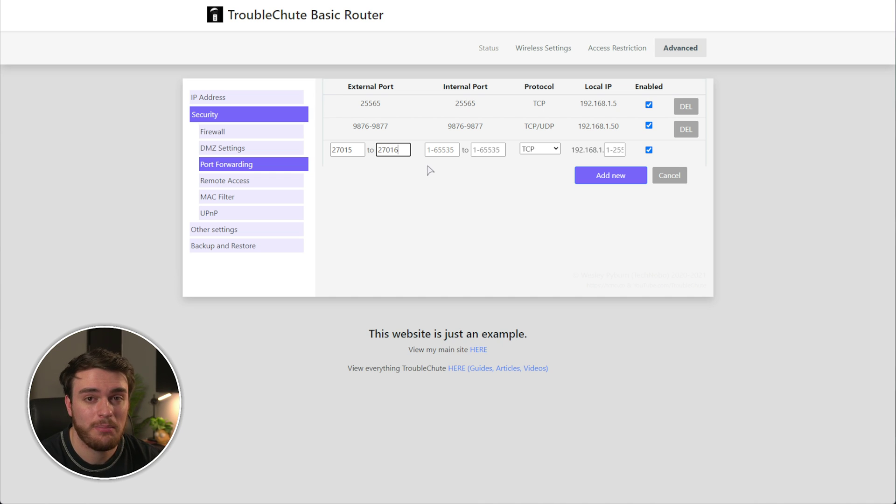
double_click(362, 149)
key("ctrl+c")
left_click(438, 150)
key("ctrl+v")
double_click(399, 150)
key("ctrl+c")
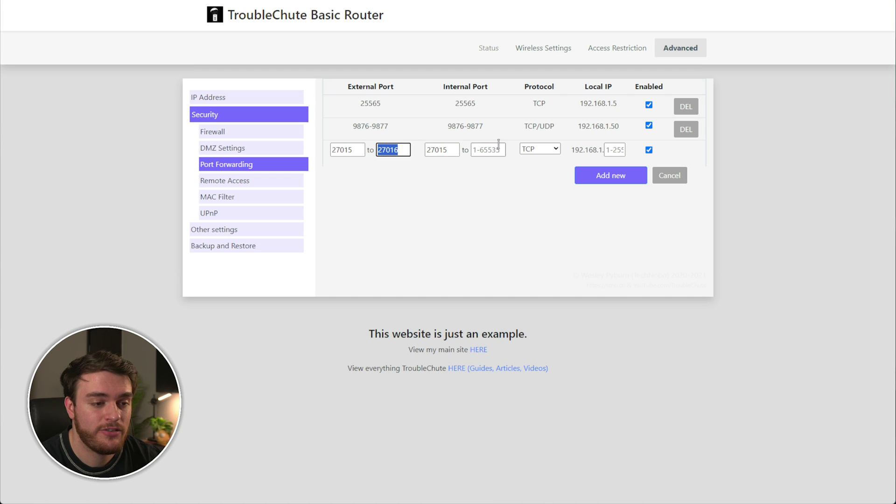
left_click(489, 150)
key("ctrl+v")
Step: Set protocol TCP/UDP and Local IP 192.168.1.50, then add the rule
left_click(540, 149)
left_click(537, 178)
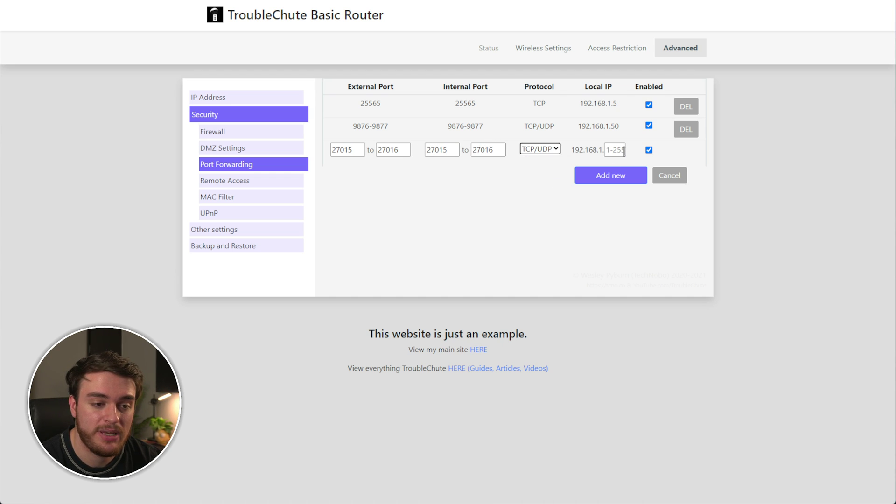
left_click(624, 154)
type("50")
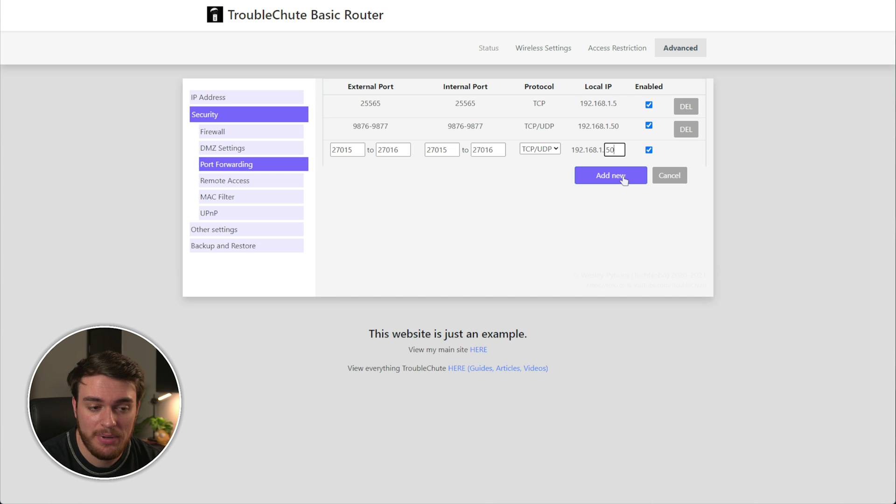
left_click(624, 178)
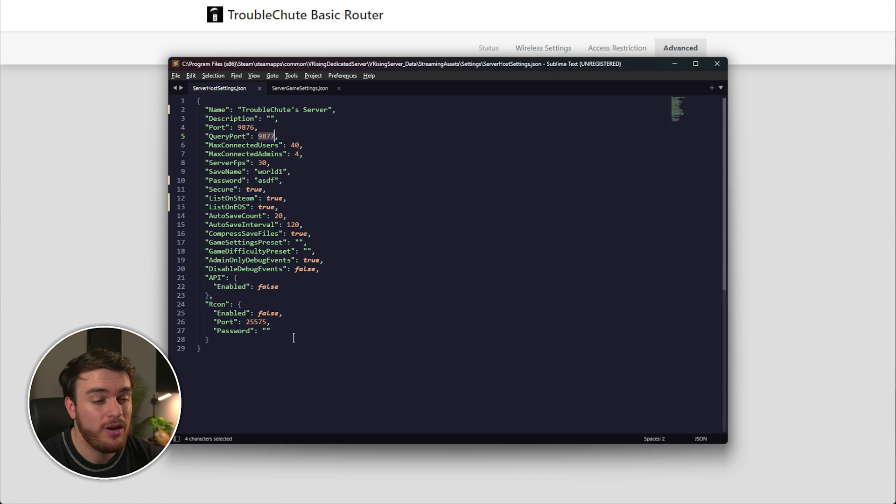
Step: Select the Rcon settings block and its port 25575 in ServerHostSettings.json
left_click_drag(235, 342, 185, 304)
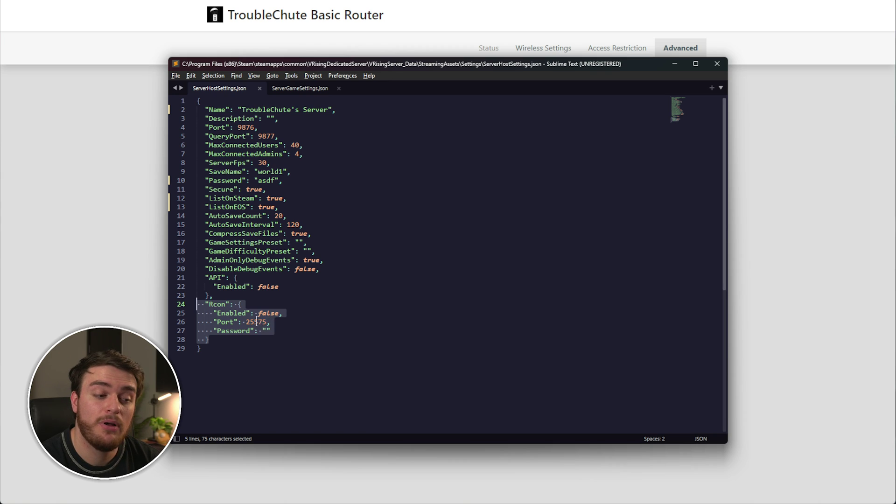
double_click(256, 322)
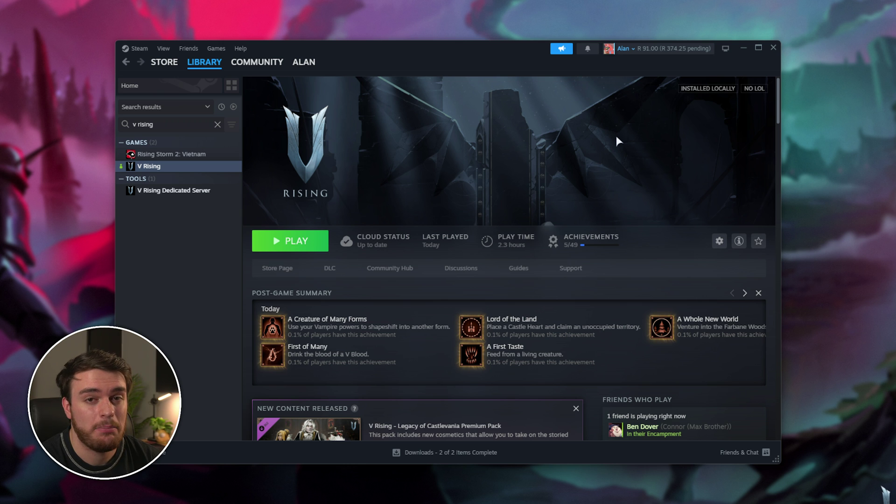
Step: Browse the V Rising Dedicated Server's local files from Steam and select Start Server.bat
left_click(188, 191)
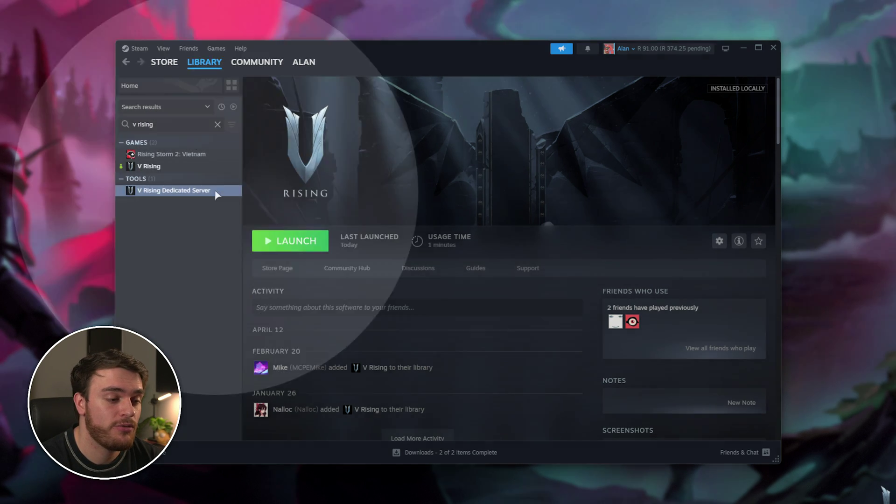
right_click(216, 194)
mouse_move(247, 263)
left_click(337, 278)
left_click(335, 260)
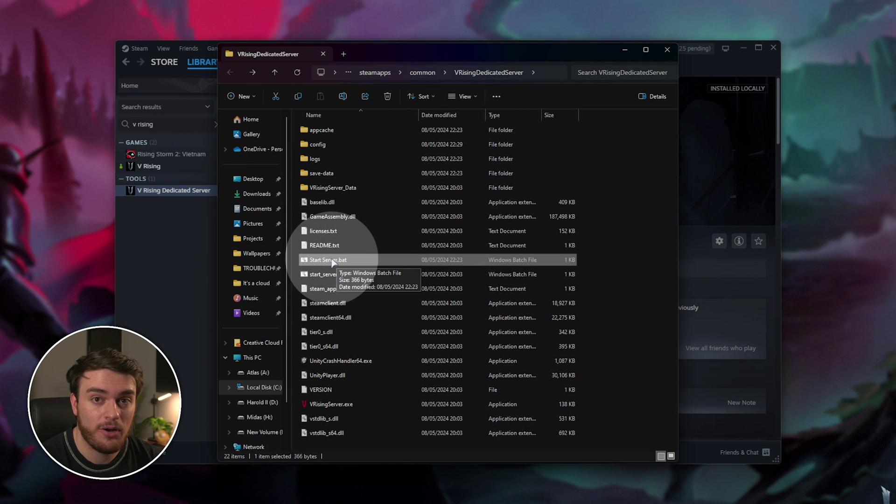
Step: Create a desktop shortcut to Start Server.bat named 'V Rising Server'
right_click(333, 262)
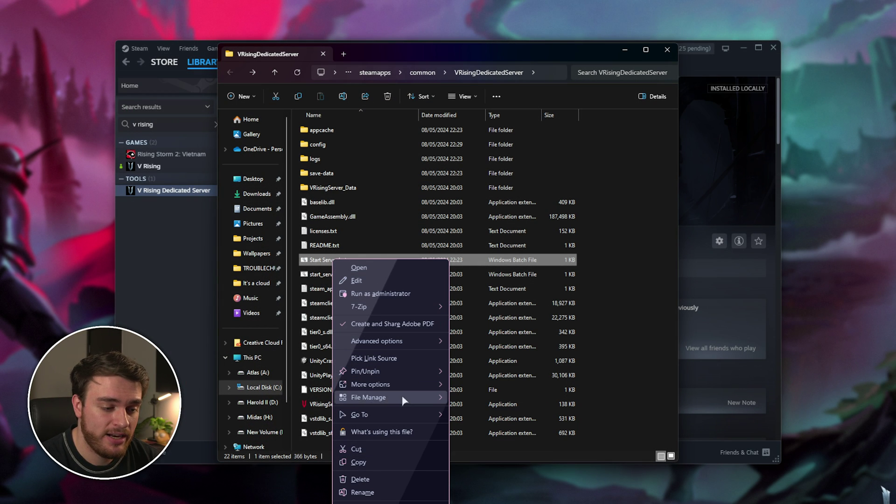
mouse_move(410, 384)
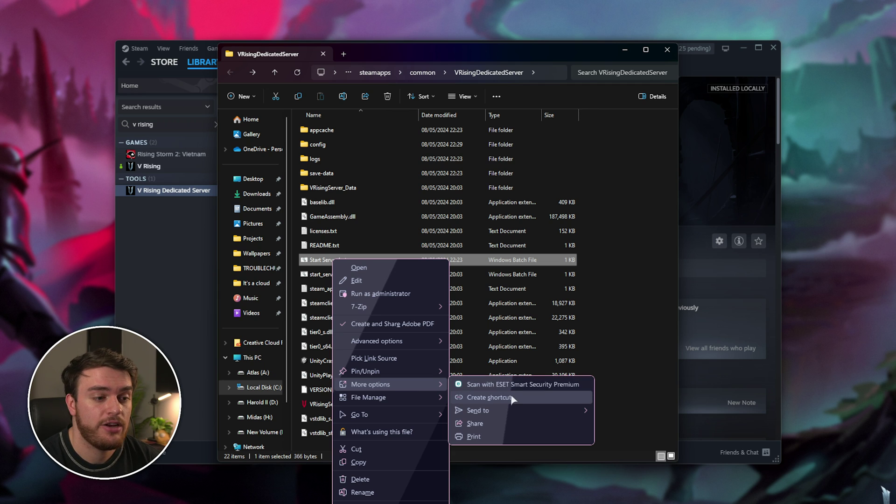
left_click(489, 397)
left_click_drag(393, 448, 79, 66)
key("F2")
type("V R")
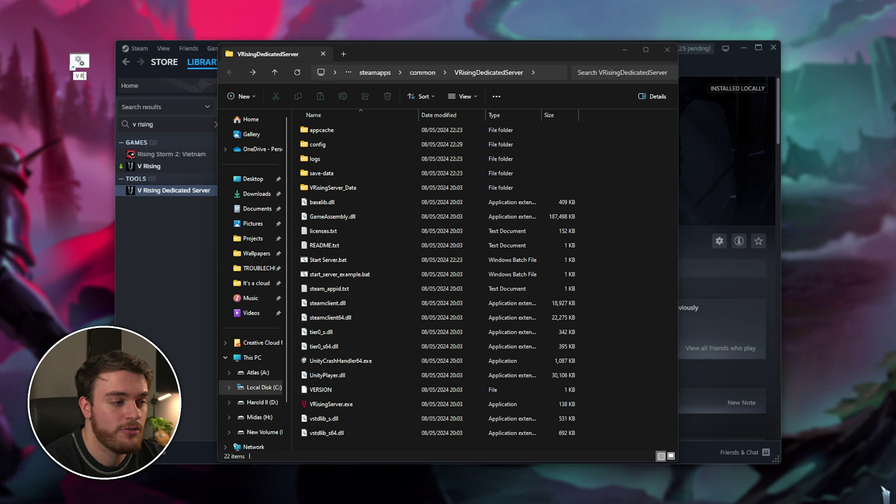
type("ising Server")
key("Return")
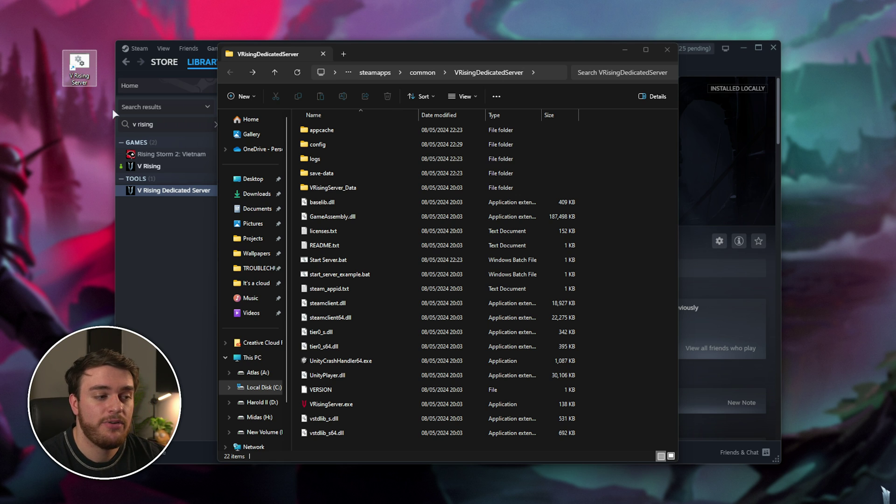
Step: Launch the V Rising Server shortcut, move its console aside, and view Server Host Settings
key("Return")
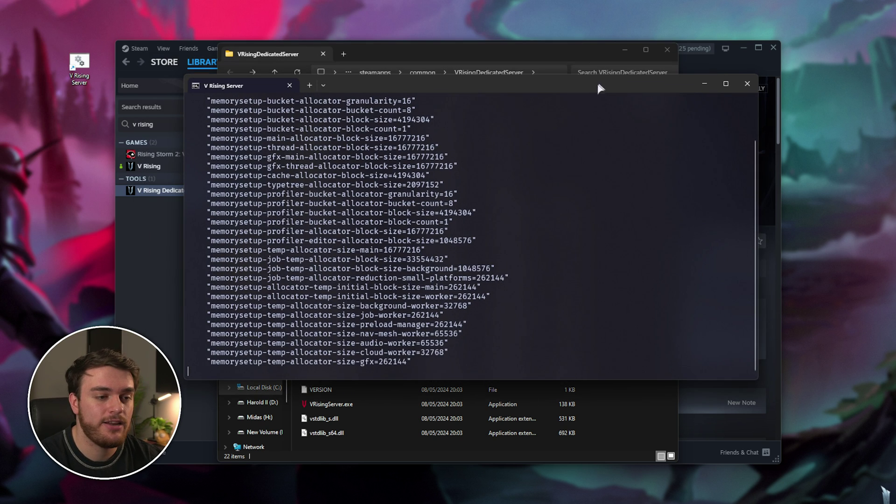
left_click_drag(597, 86, 574, 112)
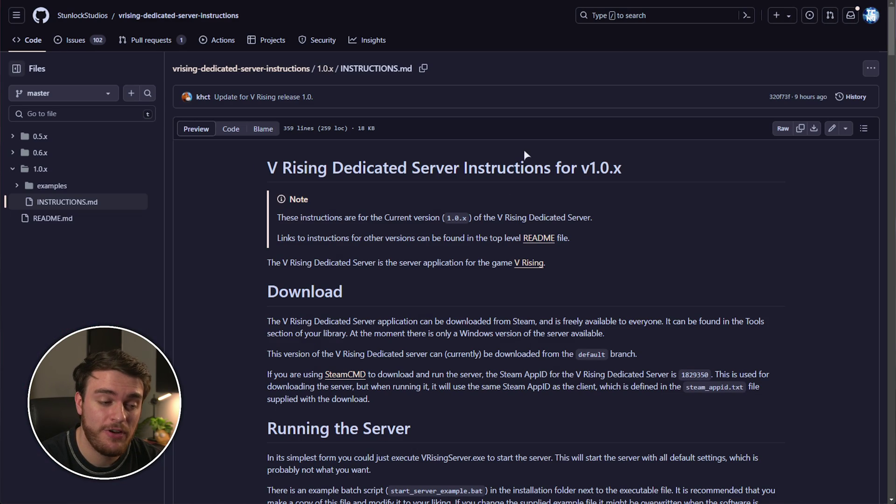
middle_click(524, 154)
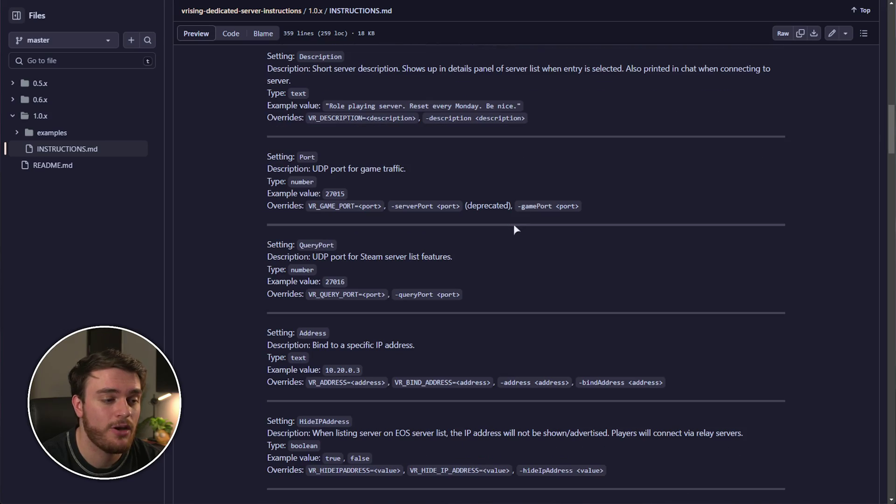
Step: Scroll INSTRUCTIONS.md down to the save backup advice and highlight it
scroll(525, 237, "up", 10)
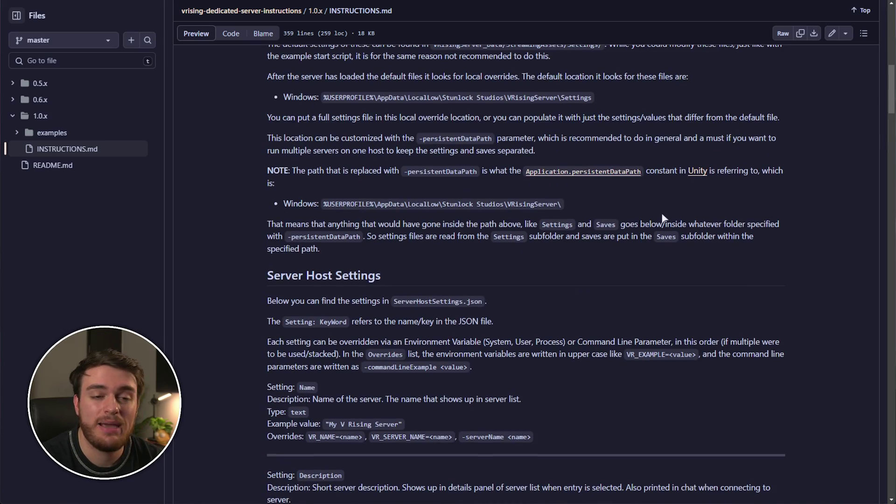
scroll(654, 205, "up", 6)
scroll(620, 199, "down", 8)
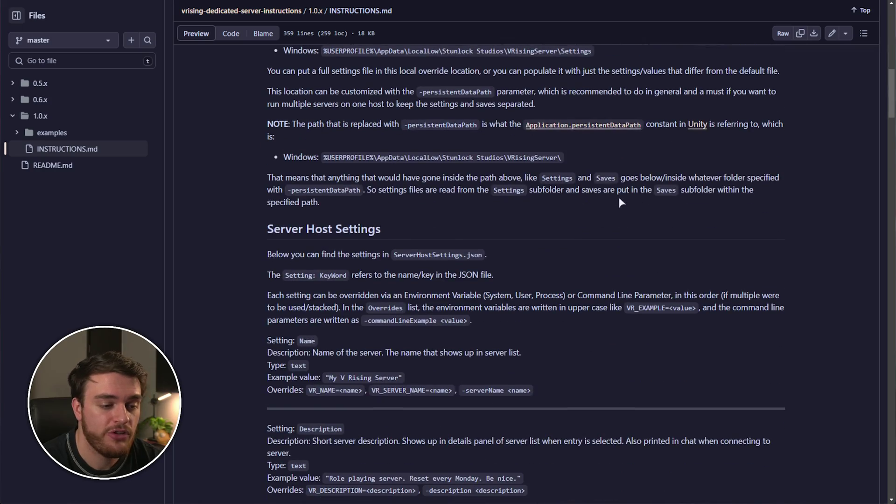
scroll(613, 204, "down", 4)
scroll(599, 212, "down", 18)
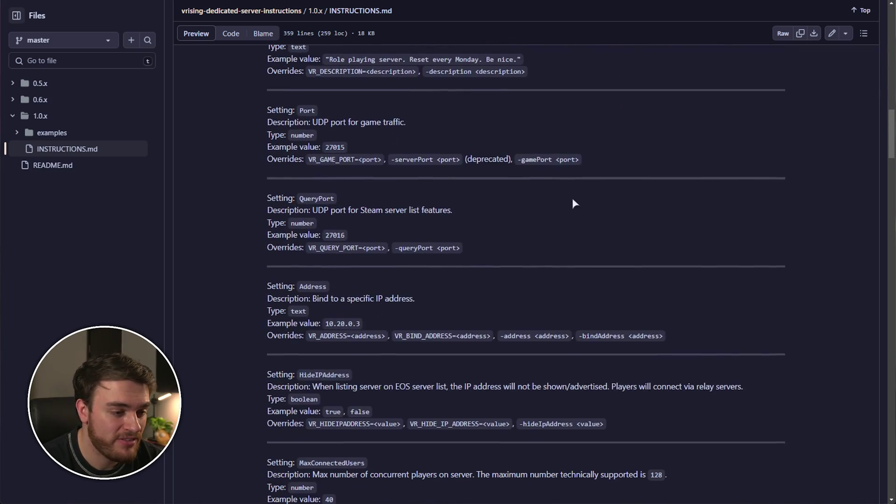
scroll(513, 257, "down", 13)
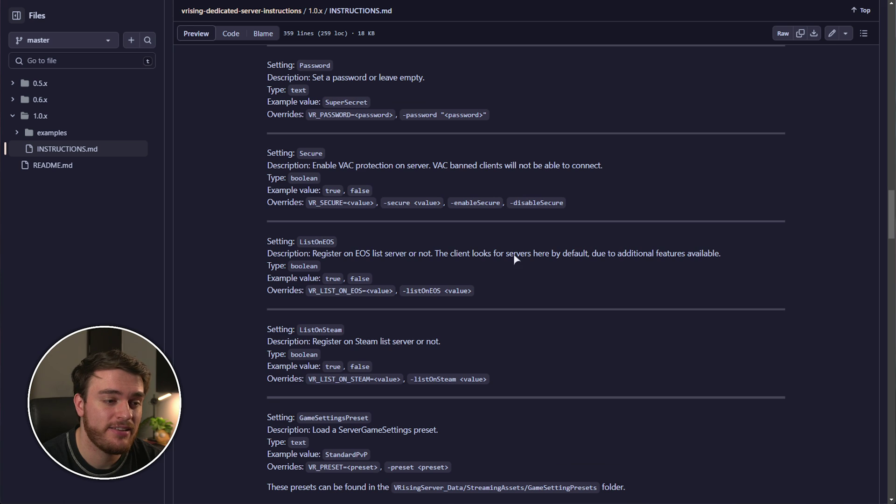
scroll(494, 273, "down", 5)
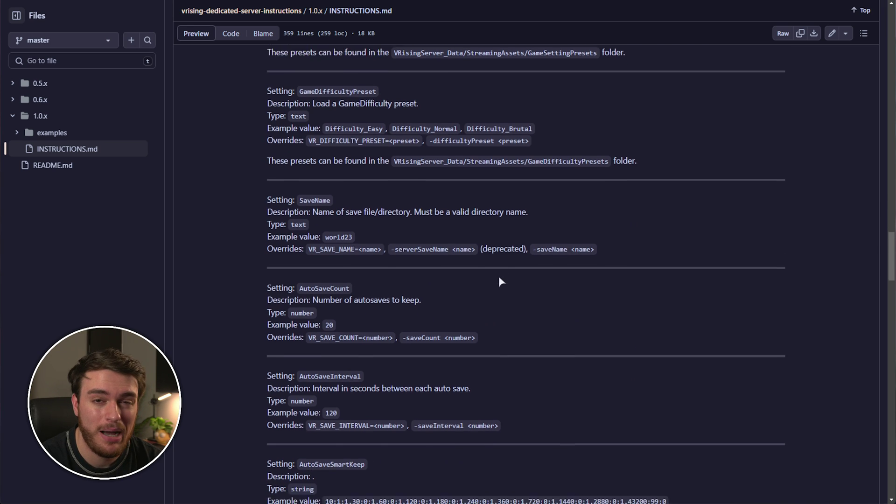
scroll(462, 284, "down", 3)
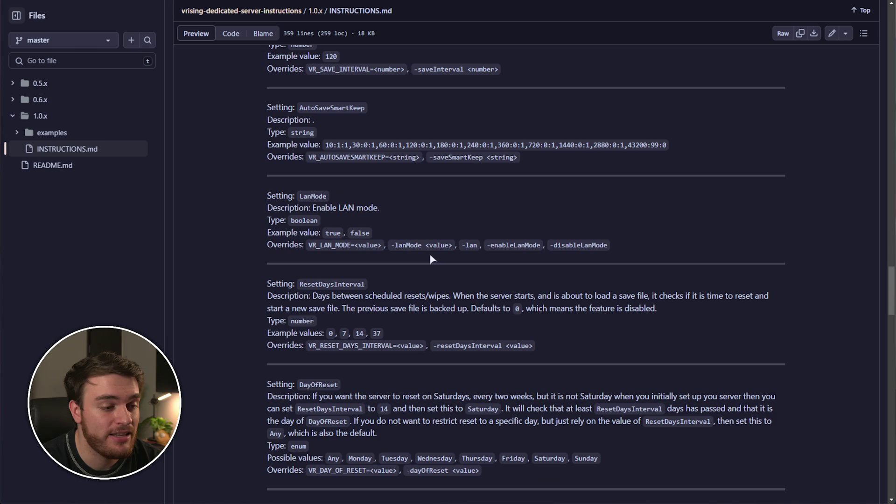
scroll(427, 260, "down", 20)
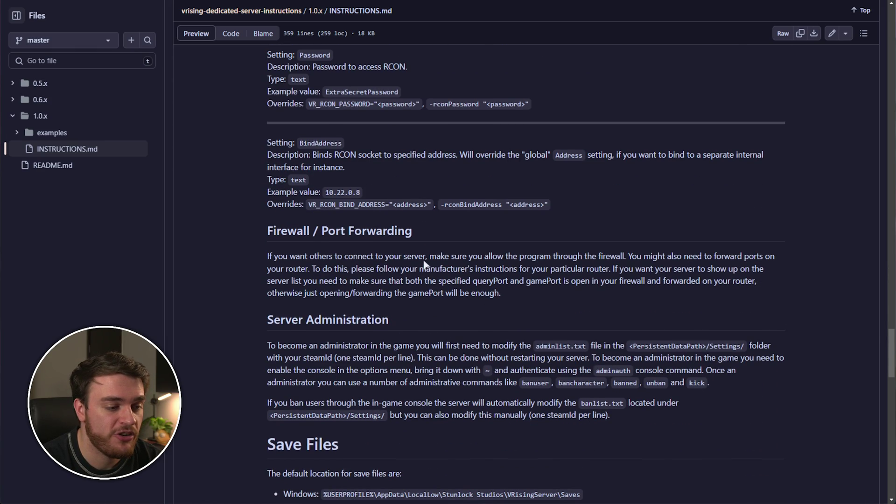
scroll(413, 263, "down", 5)
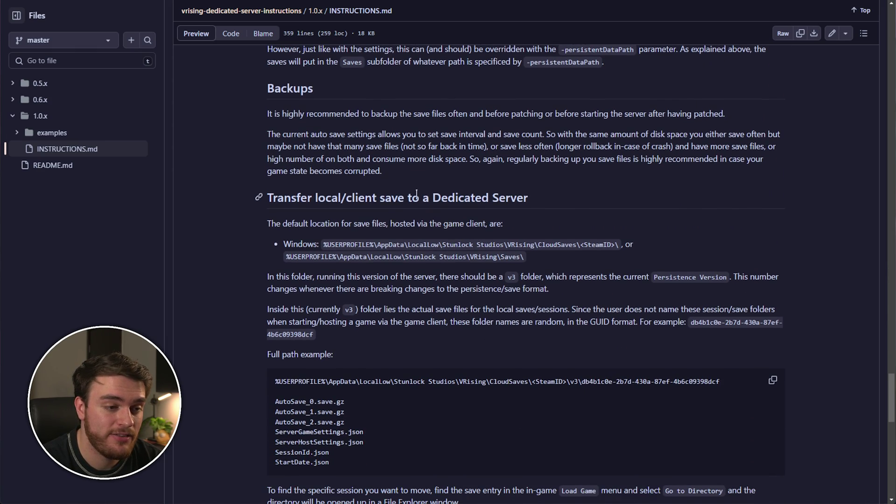
left_click_drag(404, 186, 211, 117)
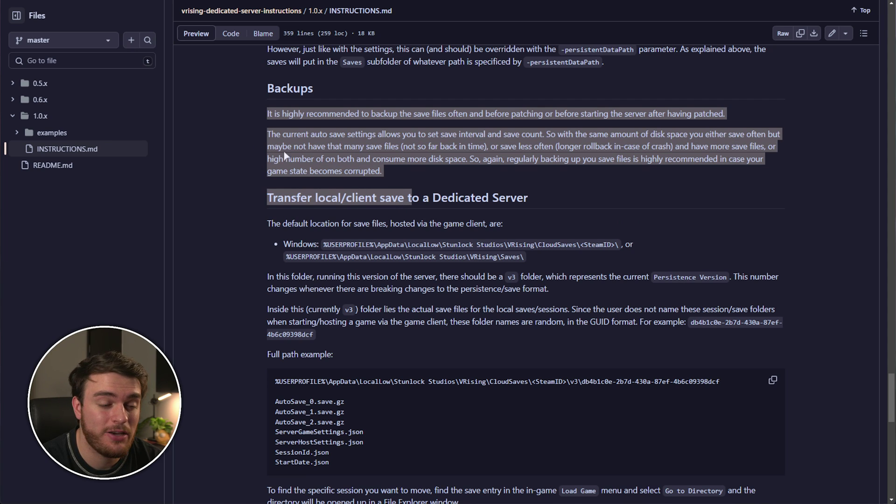
left_click(299, 160)
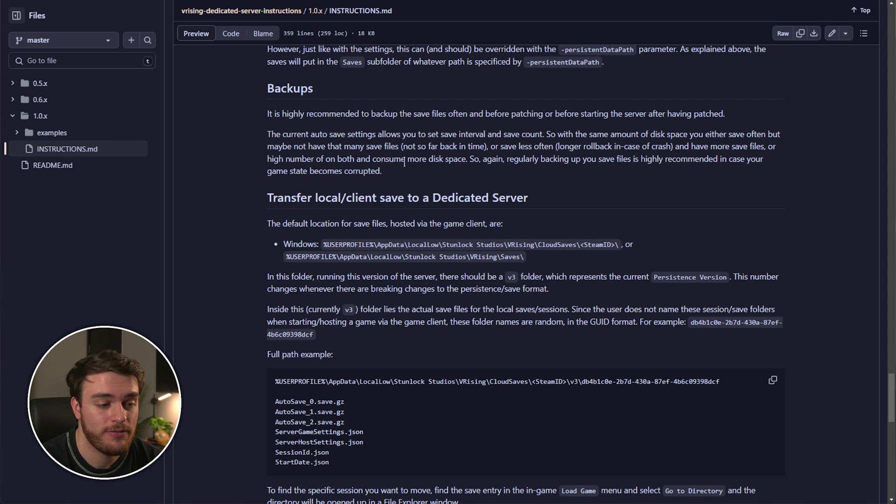
Step: Select the client save path in the 'Transfer local/client save' section
scroll(416, 176, "down", 1)
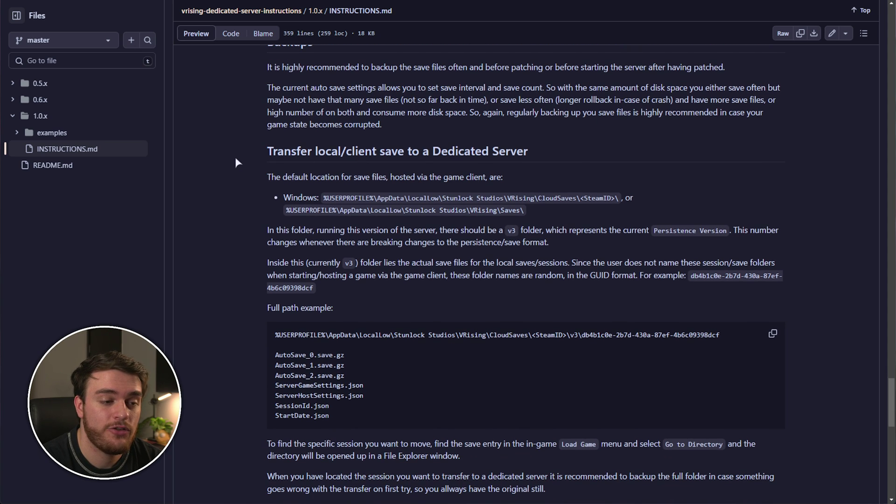
left_click_drag(235, 157, 548, 150)
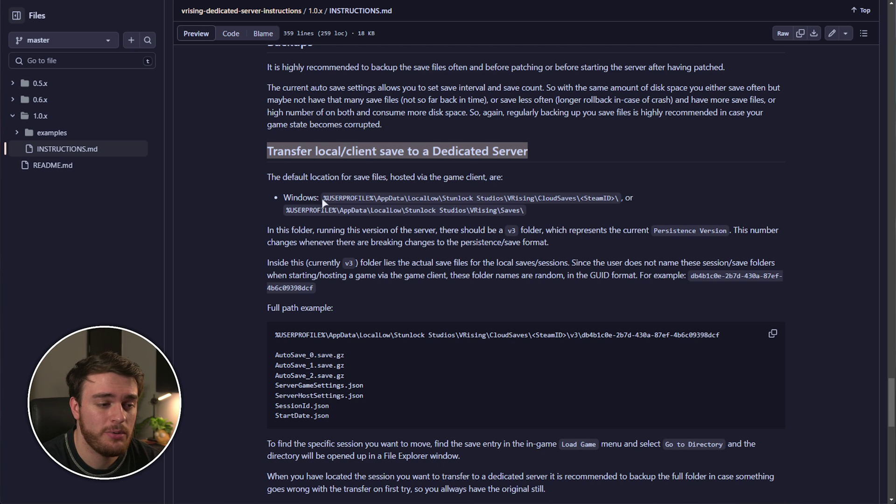
left_click_drag(324, 201, 581, 198)
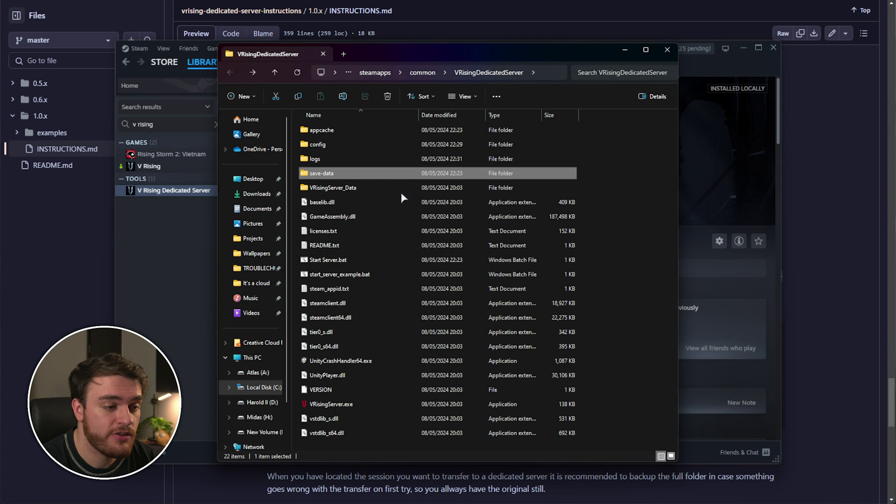
Step: View the server's save-data\Saves\v3\world1 files, then select the CloudSaves path in the guide
double_click(346, 174)
double_click(341, 130)
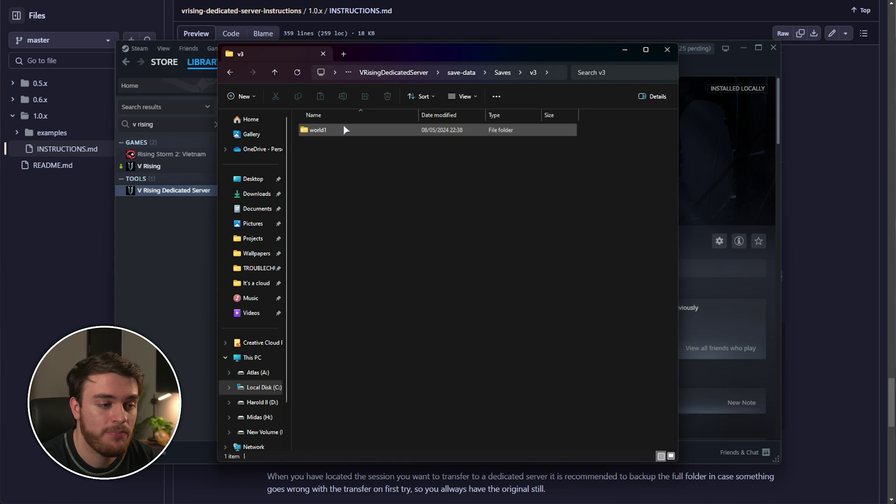
double_click(343, 129)
left_click_drag(425, 307, 497, 278)
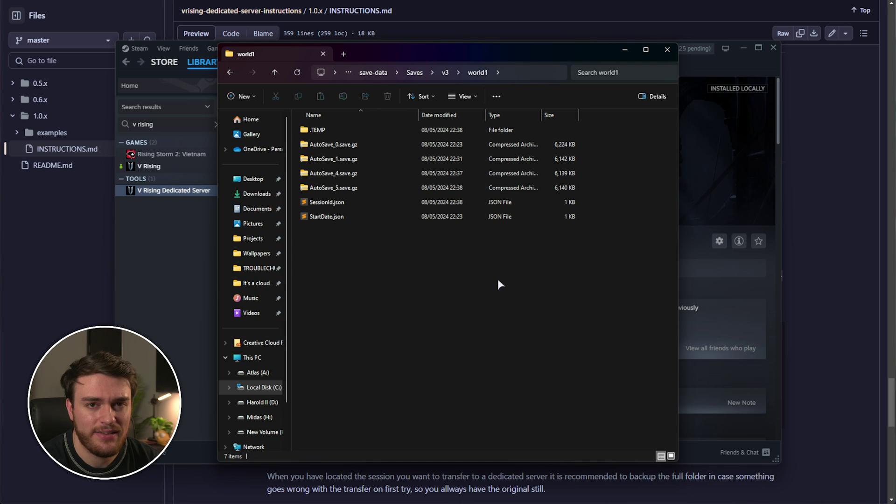
key("alt+Tab")
left_click_drag(329, 199, 580, 198)
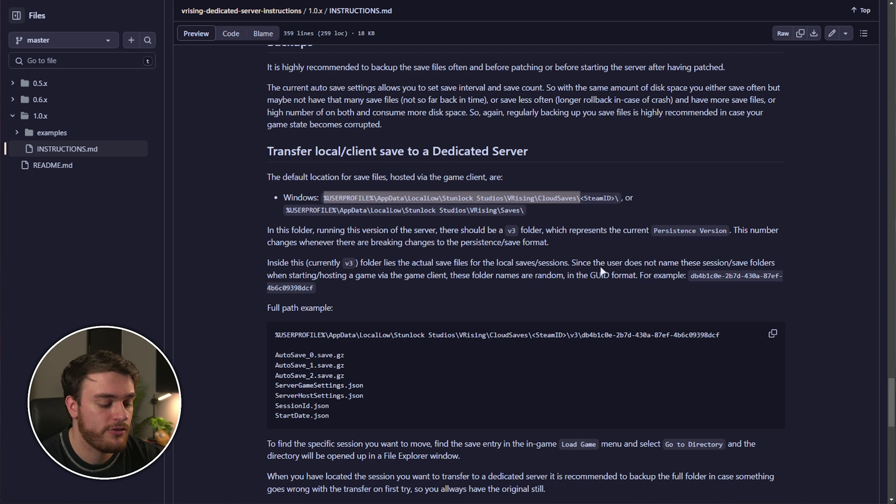
Step: Open the pasted CloudSaves path via Win+R and locate the GUID save session in v3
key("super+r")
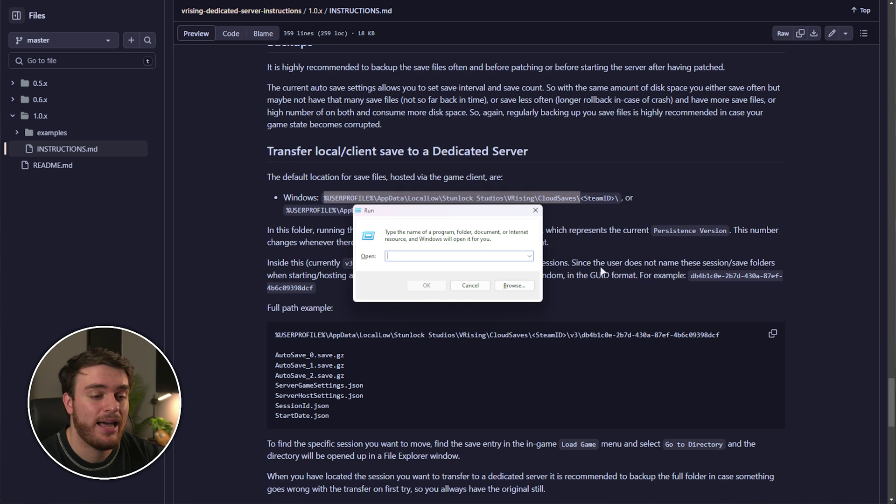
key("ctrl+v")
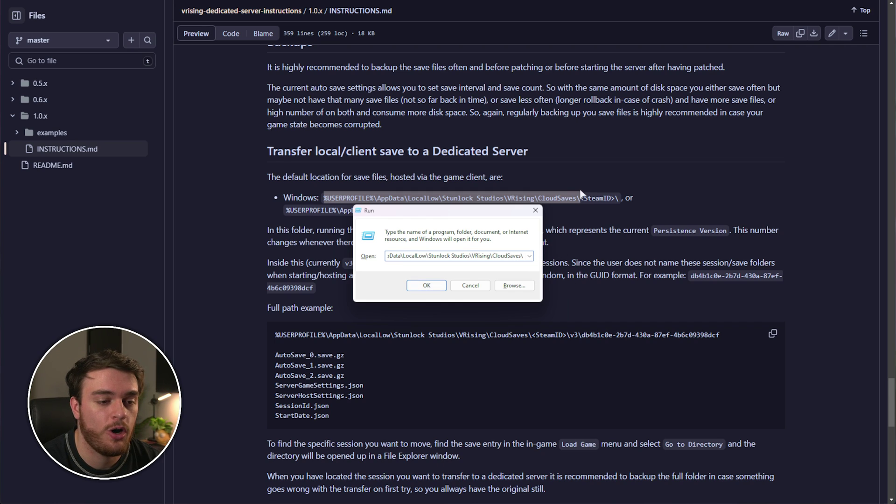
left_click(438, 289)
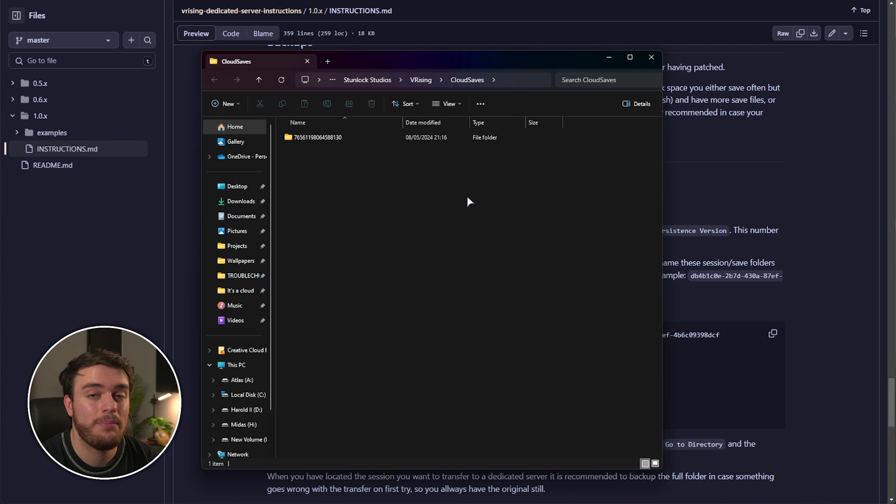
double_click(351, 136)
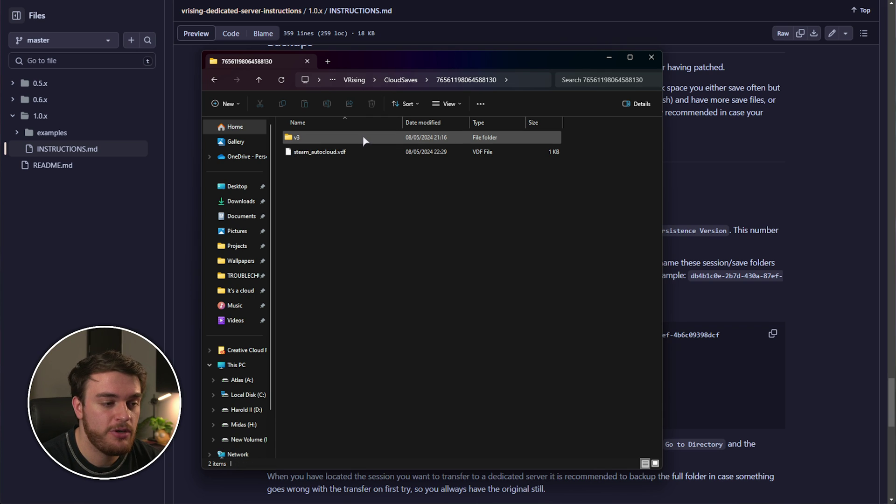
double_click(363, 137)
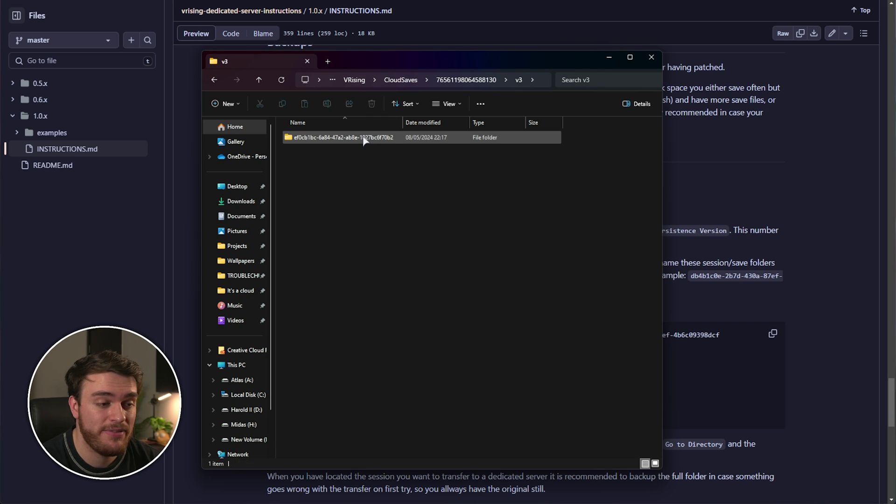
double_click(394, 138)
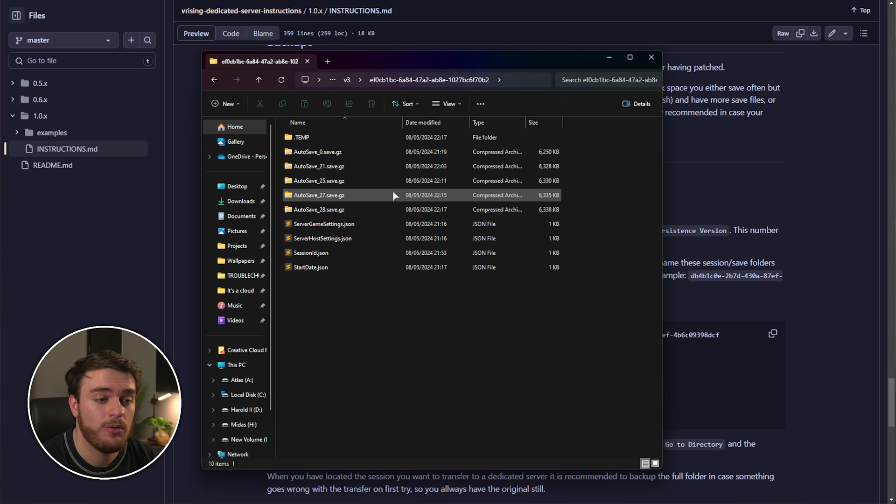
left_click_drag(547, 373, 465, 181)
key("alt+Left")
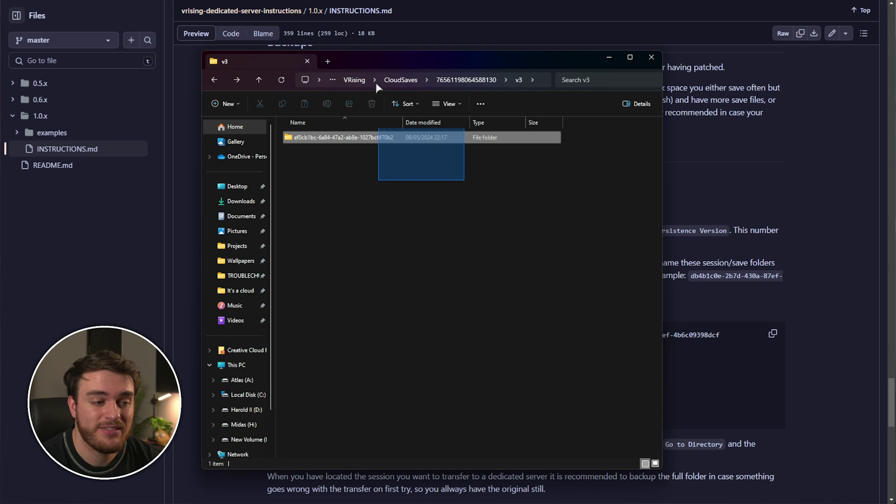
Step: Paste the GUID save session folder into the server's save-data\Saves\v3 beside world1
key("alt+Tab")
left_click(418, 73)
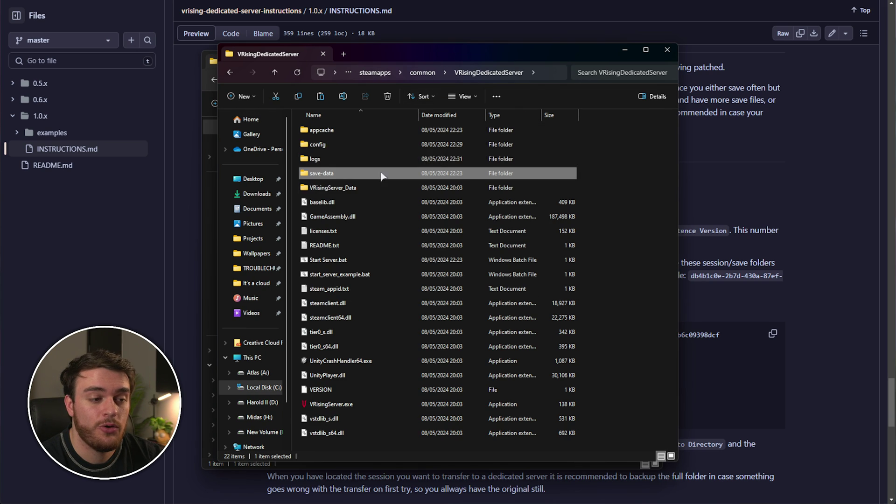
double_click(339, 175)
double_click(350, 130)
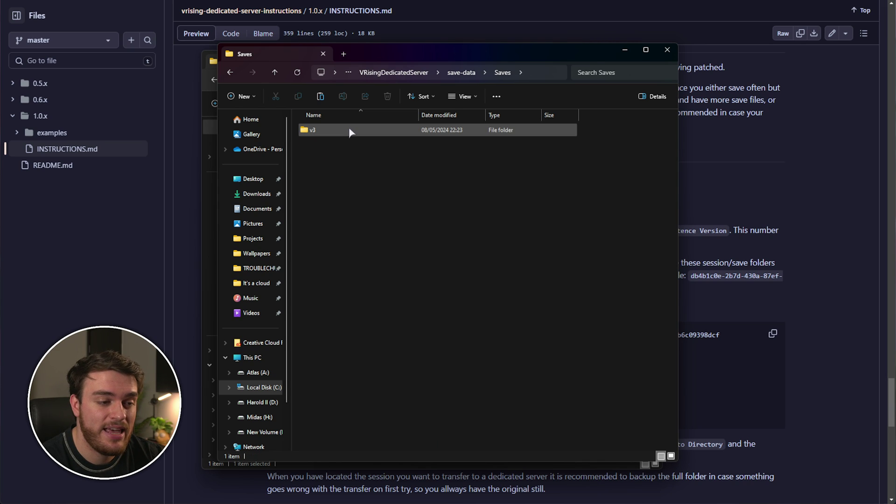
double_click(348, 129)
key("ctrl+v")
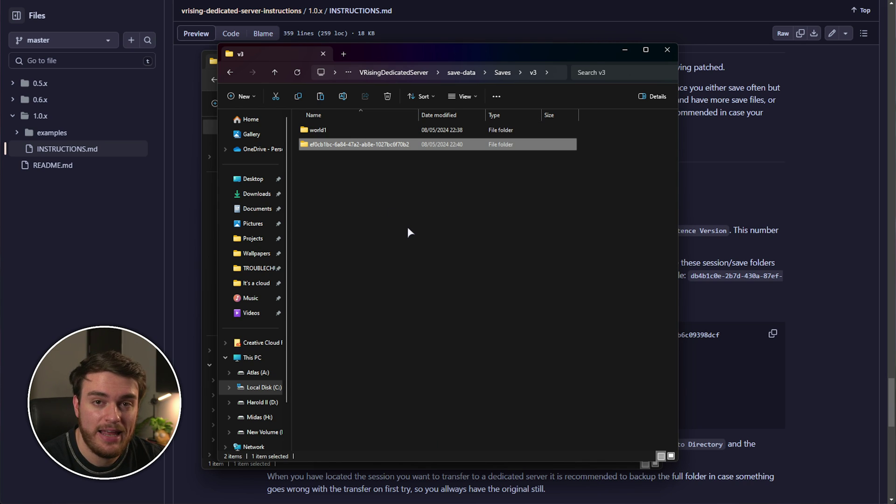
key("F2")
key("ctrl+c")
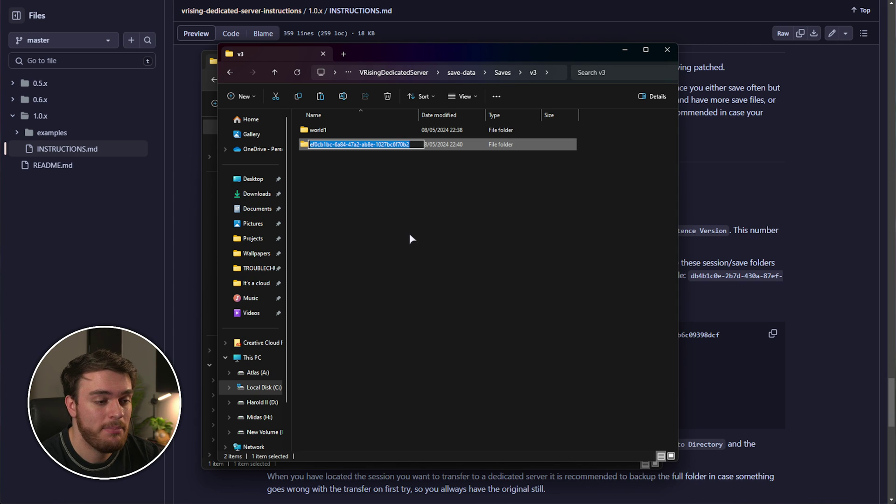
left_click(394, 73)
Step: Replace world1 with the save GUID in Start Server.bat and save it
right_click(373, 261)
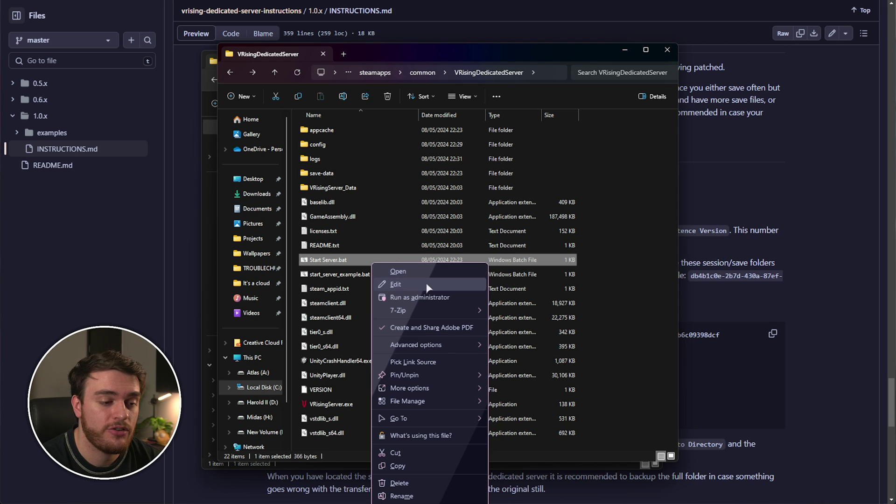
left_click(397, 286)
left_click_drag(348, 17, 543, 144)
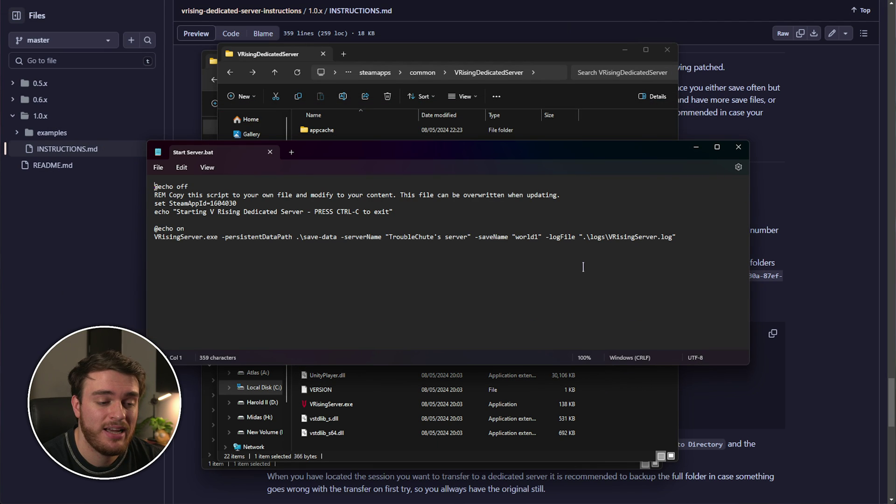
double_click(532, 237)
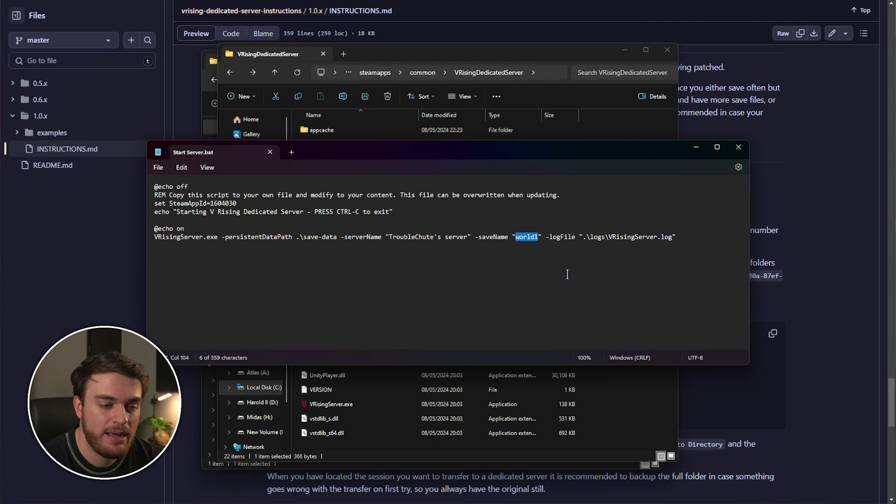
key("ctrl+v")
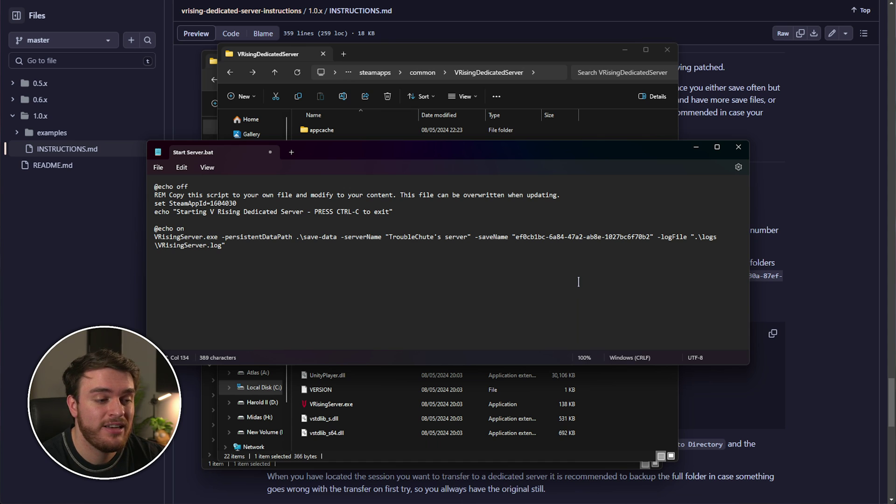
key("ctrl+s")
left_click(737, 146)
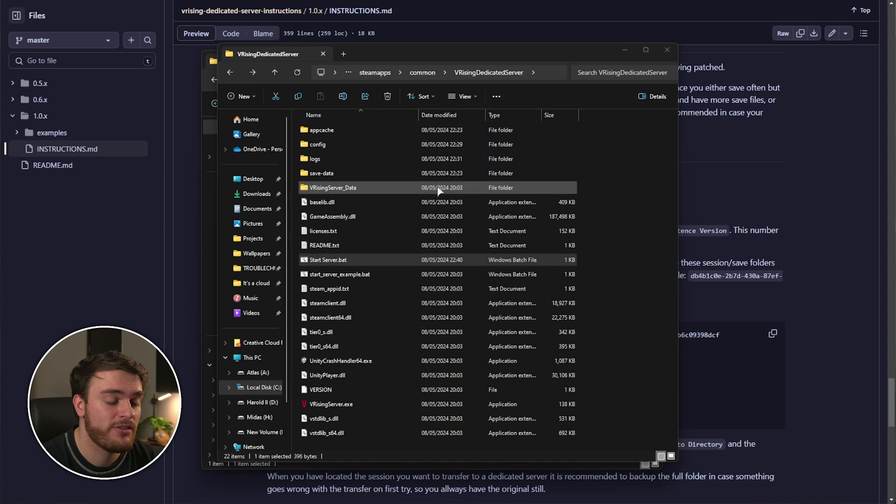
Step: Set SaveName to the save GUID in StreamingAssets\Settings\ServerHostSettings.json and save
double_click(438, 189)
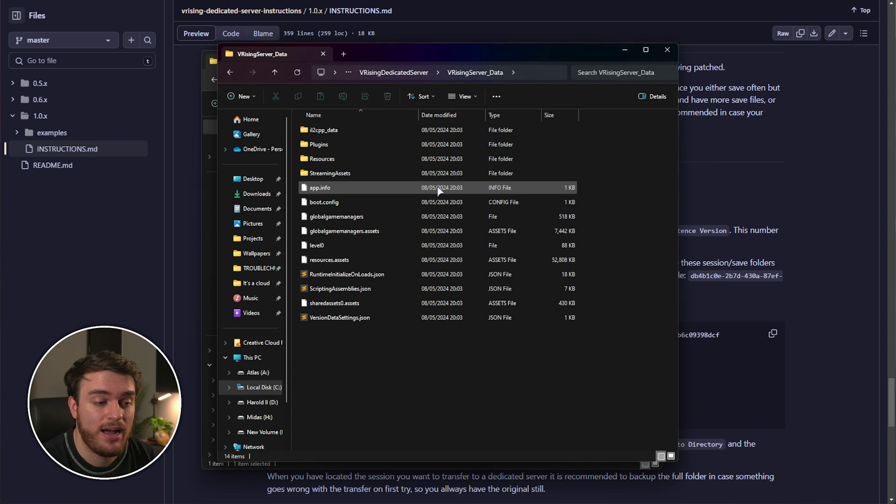
double_click(409, 174)
double_click(396, 173)
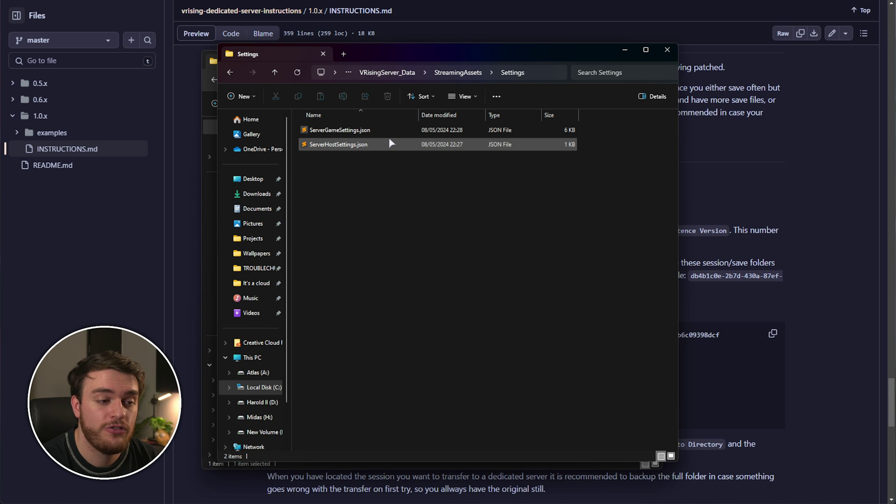
double_click(392, 144)
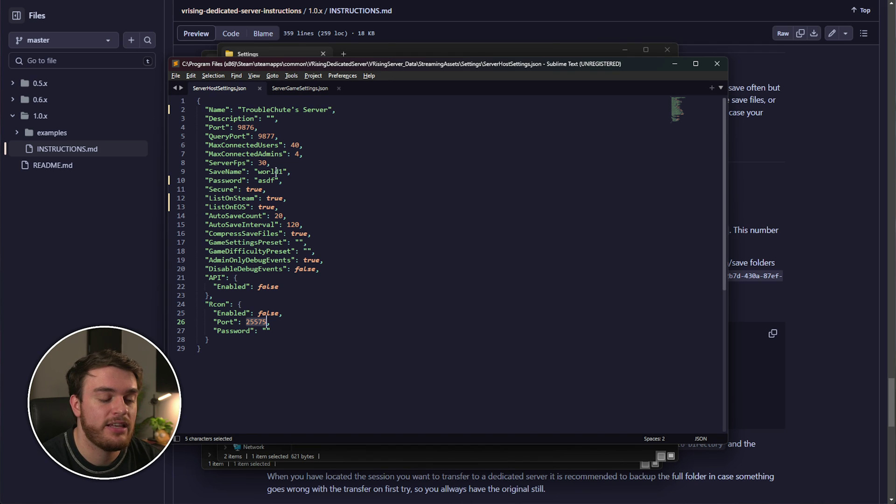
double_click(276, 172)
type("ef0cb1bc-ba84-47a2-ab8e-1027bc6f70b3")
key("ctrl+s")
left_click(675, 64)
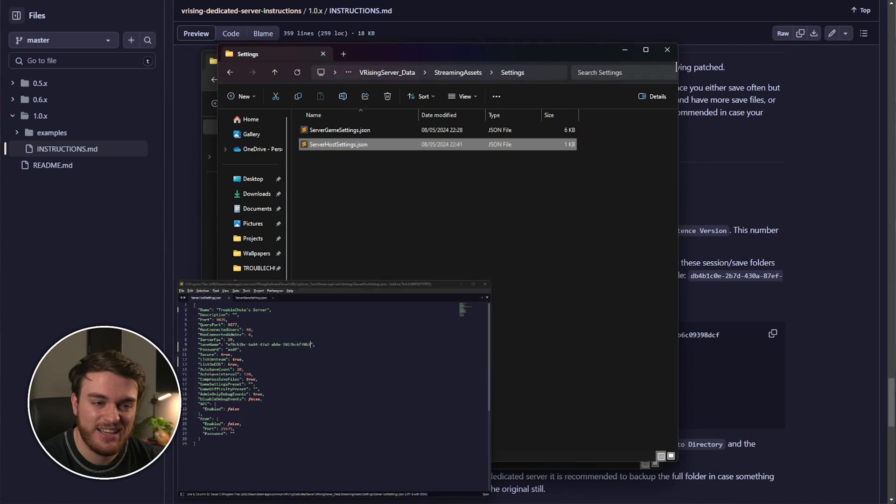
left_click(407, 74)
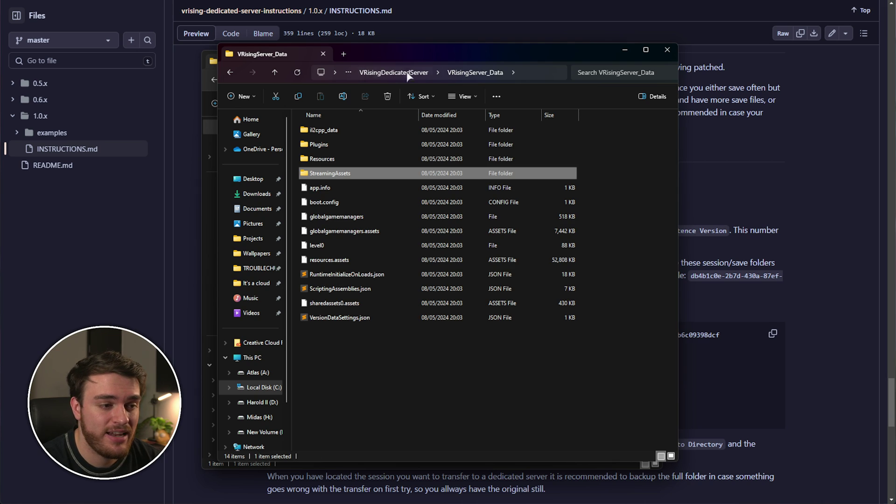
left_click(420, 72)
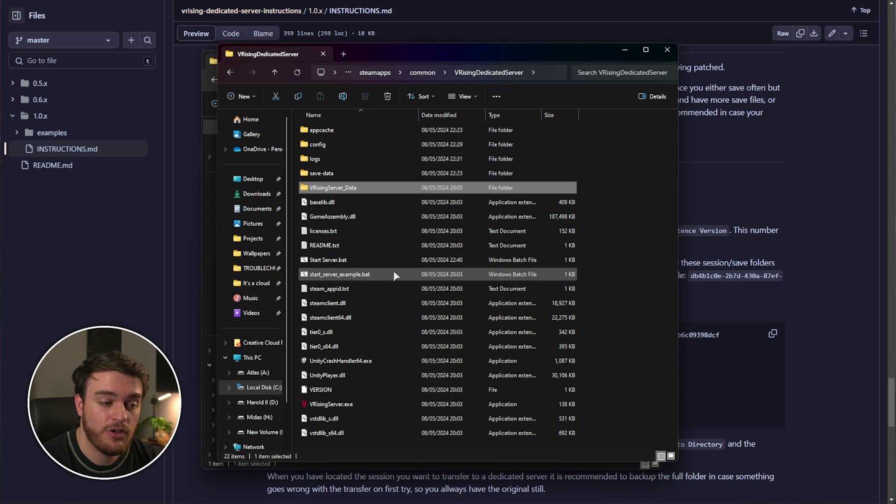
Step: Start the dedicated server with Start Server.bat and launch V Rising from Steam
left_click(385, 260)
double_click(385, 261)
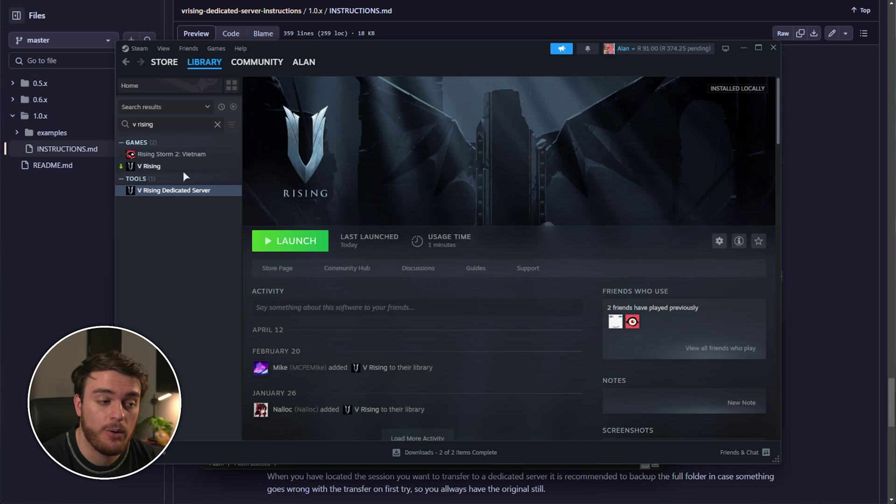
left_click(183, 168)
left_click(290, 240)
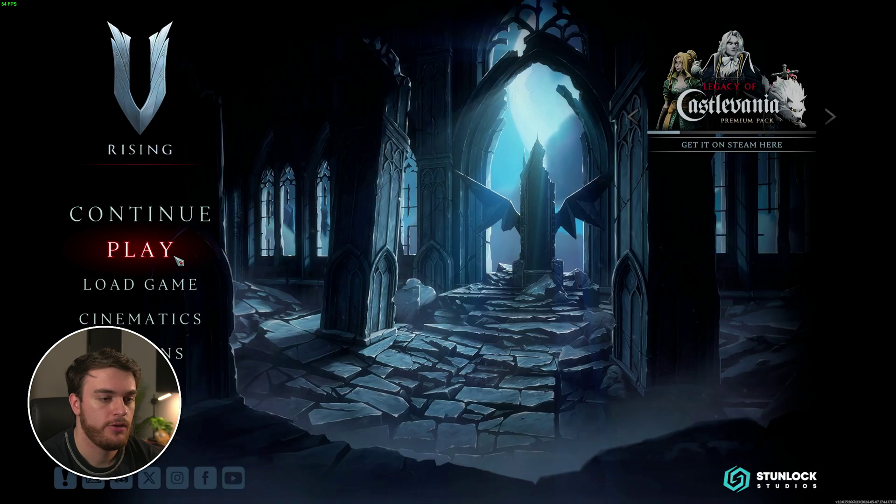
Step: Join TroubleChute's server from Play Online > Show all Servers using the server password
left_click(233, 255)
left_click(312, 252)
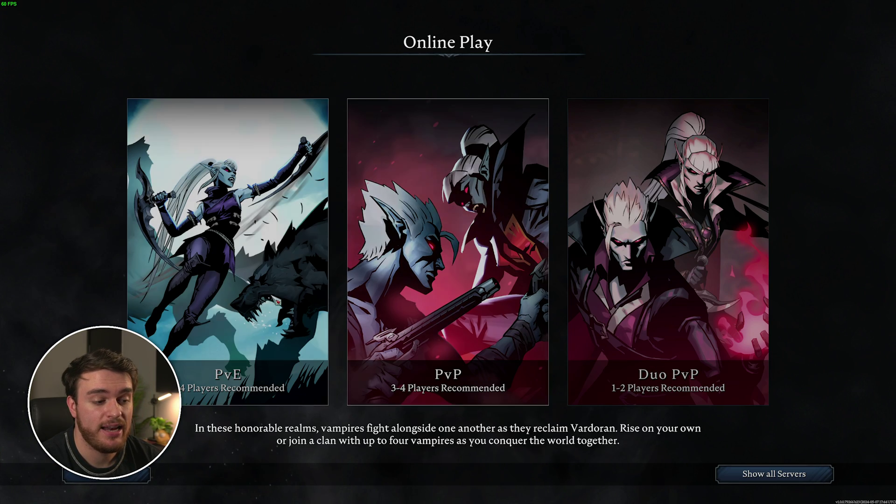
left_click(295, 242)
double_click(380, 70)
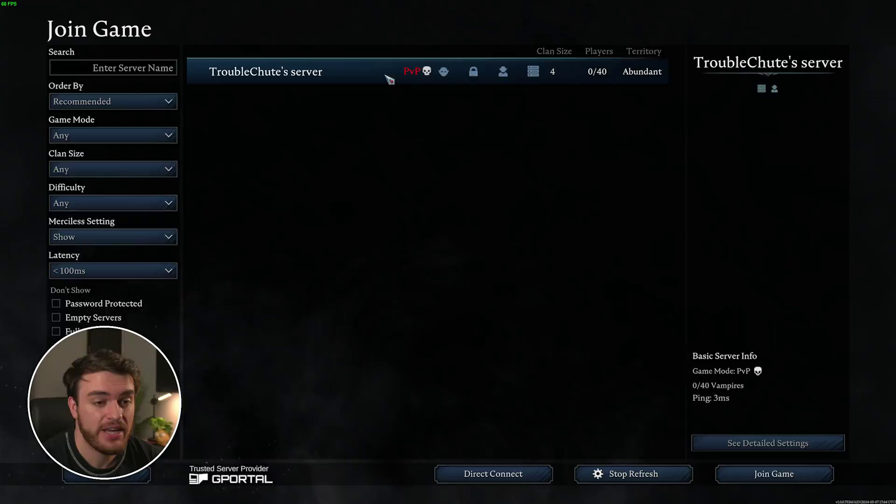
left_click(485, 432)
type("1234")
left_click(393, 466)
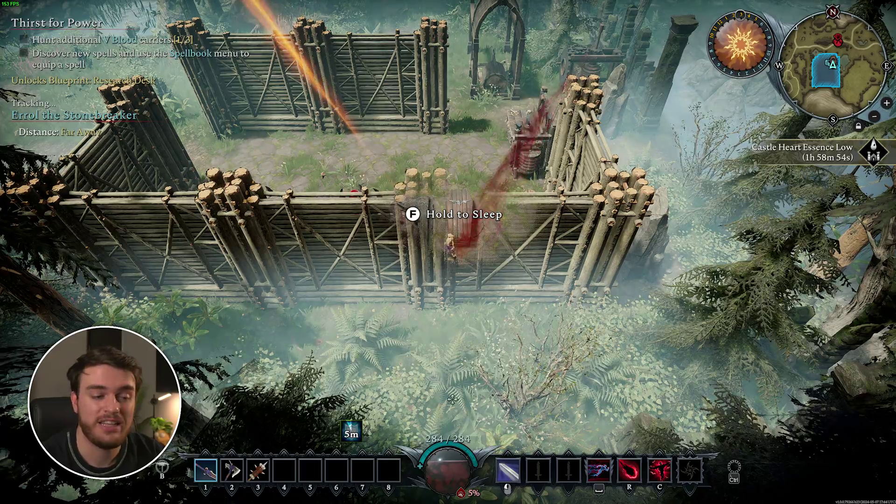
key("s")
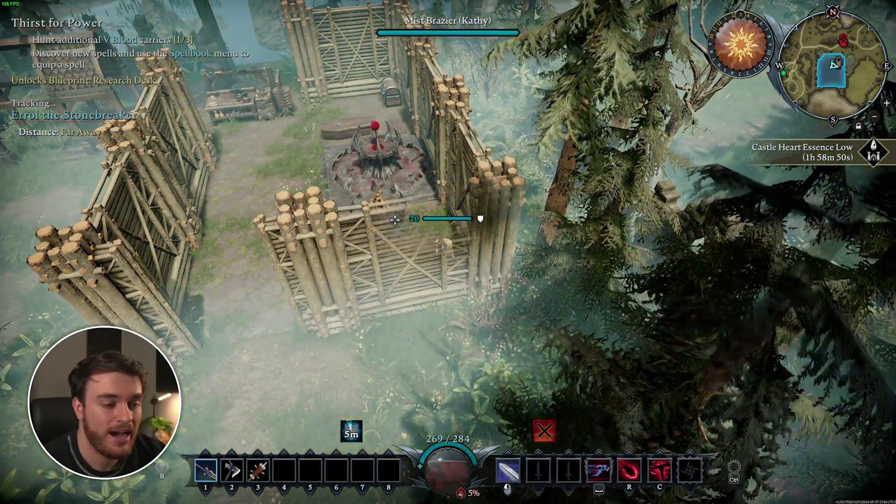
key("Tab")
key("Tab")
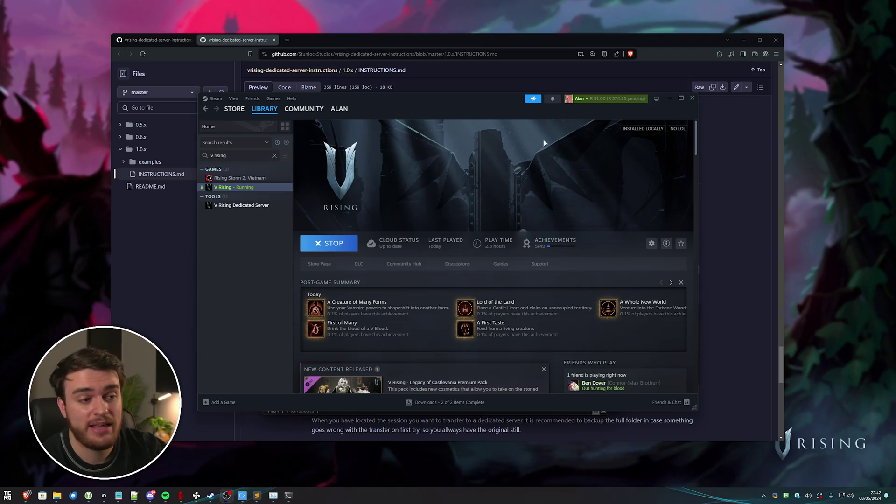
Step: Minimise the Steam, server console and Explorer windows to reveal the GitHub instructions
left_click(669, 99)
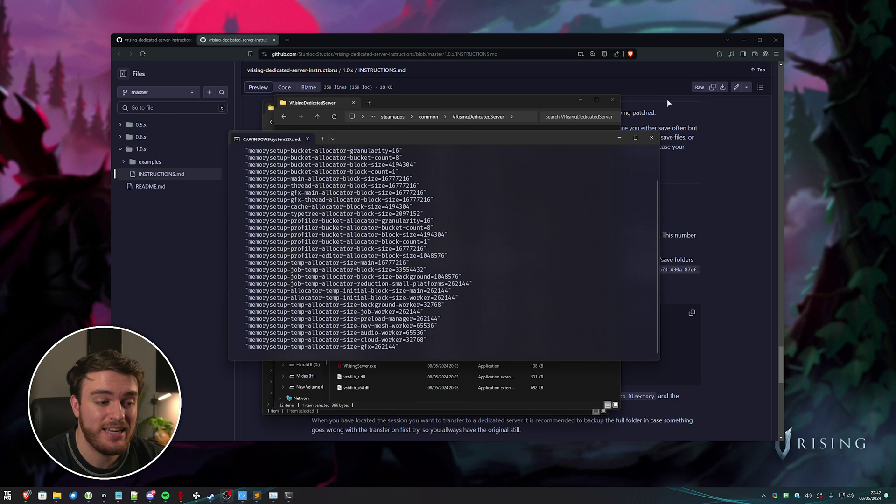
left_click(651, 138)
left_click(581, 100)
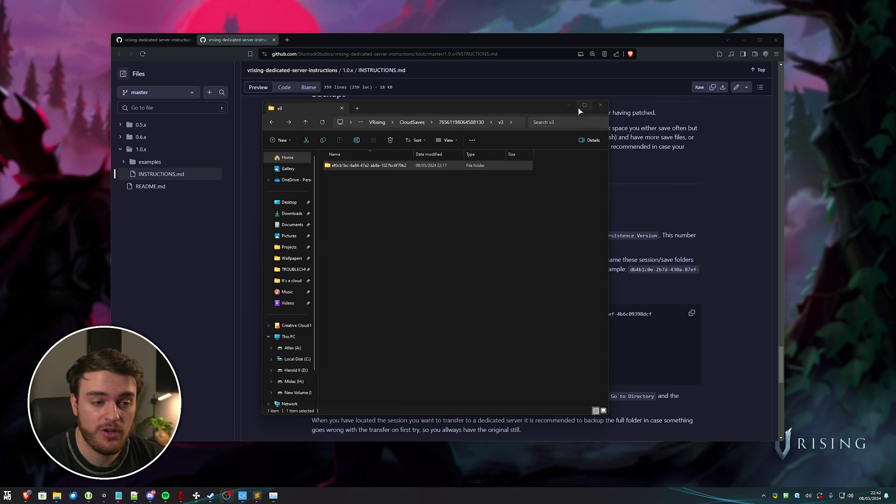
left_click(565, 108)
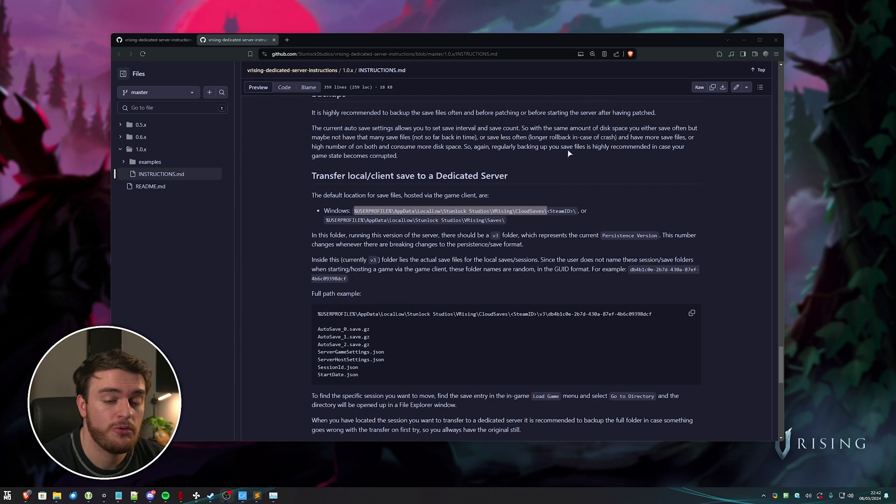
Step: Read the RCON commands, then show the desktop with the V Rising Server shortcut top-left
scroll(555, 188, "down", 15)
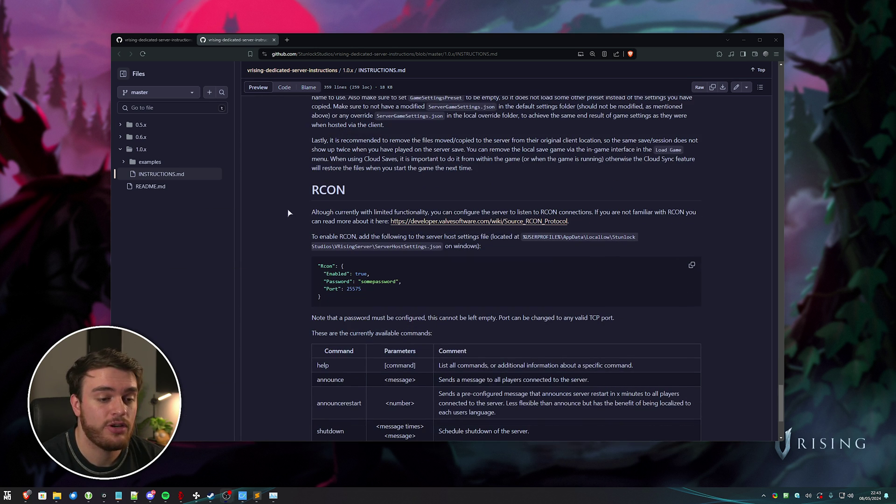
scroll(488, 271, "down", 2)
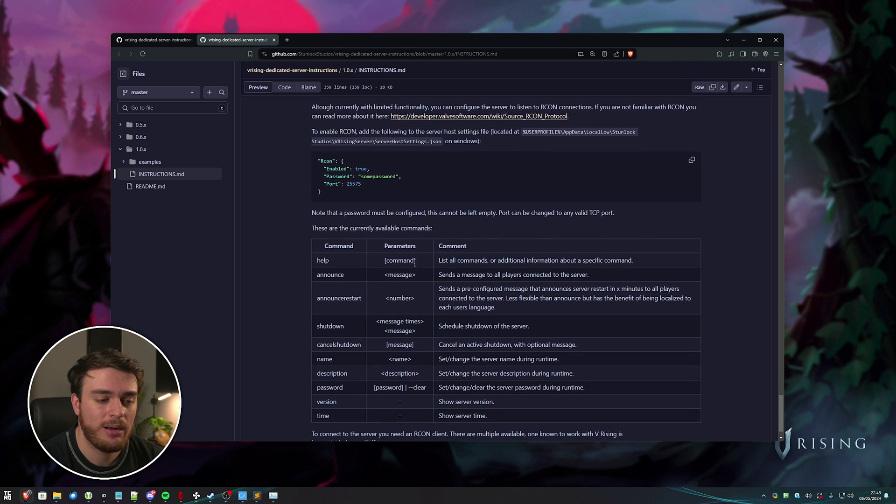
scroll(467, 259, "down", 1)
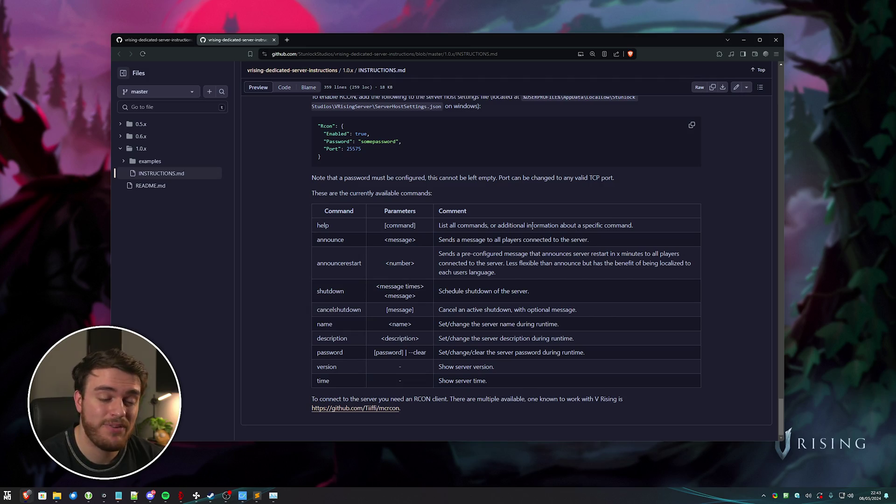
scroll(557, 168, "up", 20)
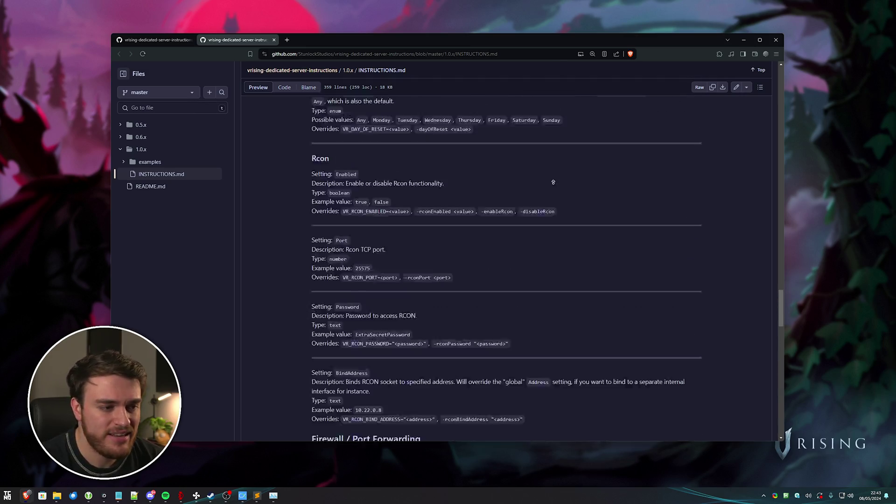
scroll(562, 222, "up", 5)
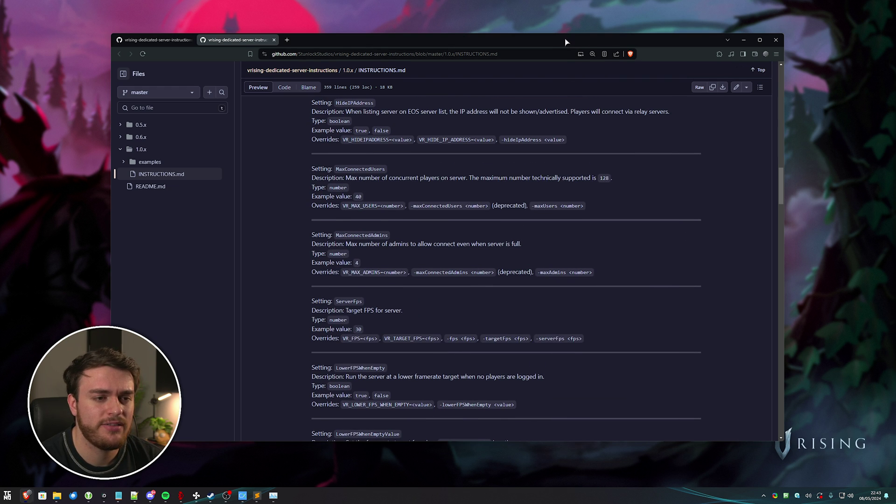
key("super+d")
left_click_drag(171, 111, 15, 17)
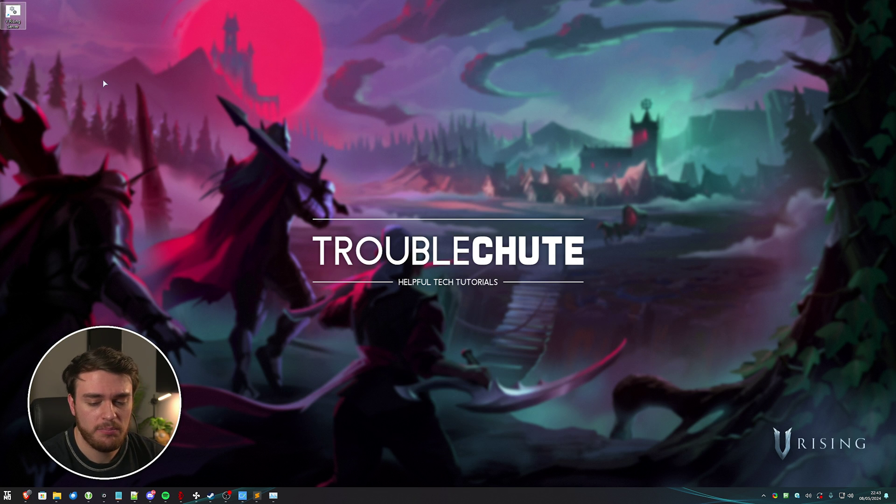